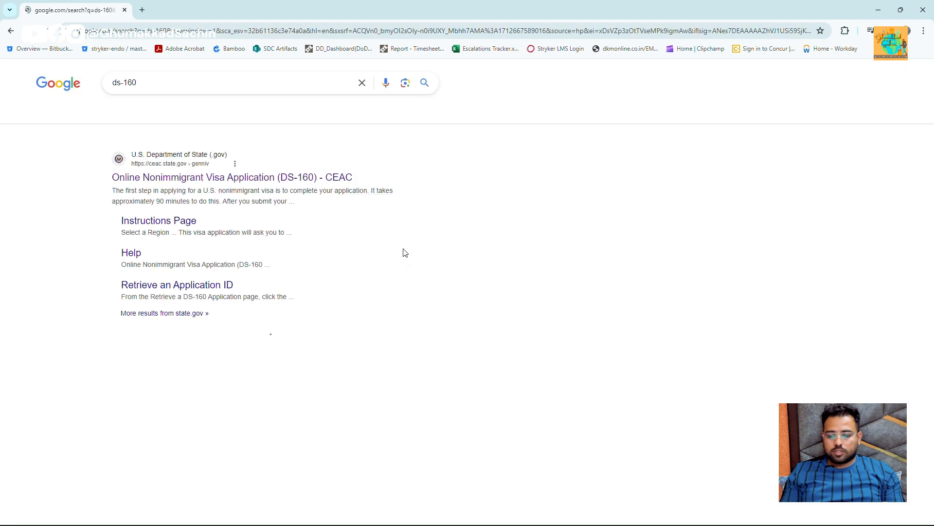
- Open the 'Online Nonimmigrant Visa Application (DS-160) - CEAC' result from the ds-160 search
scroll(174, 217, up, 2)
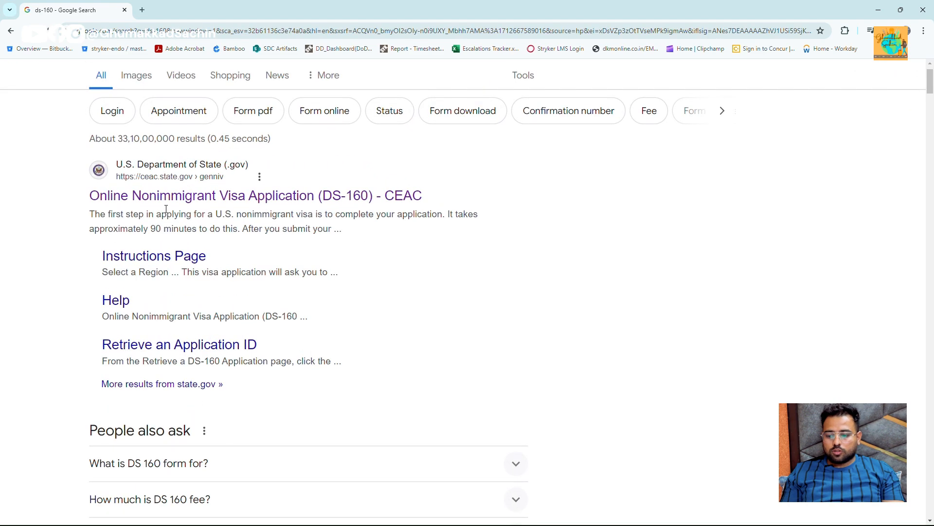
click(170, 197)
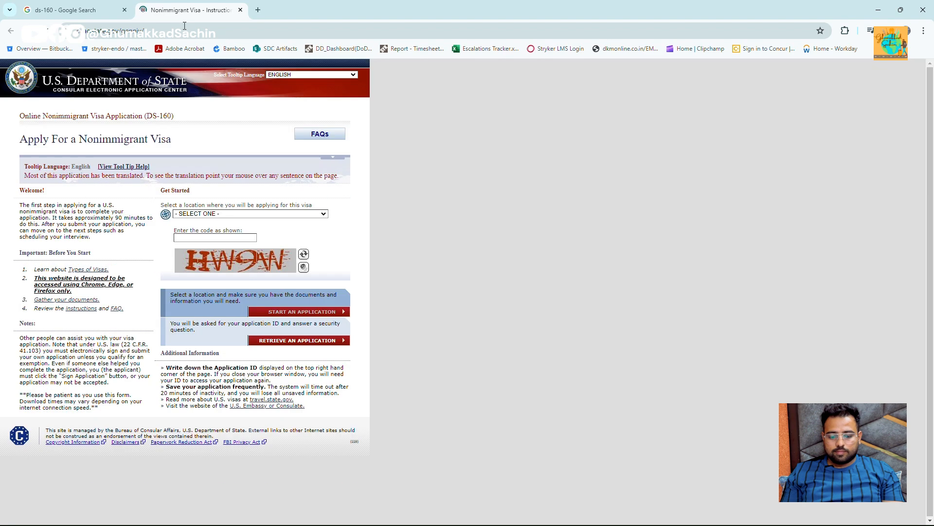
- Choose INDIA, NEW DELHI as the location, enter the captcha code, and start a new application
click(245, 214)
text(in)
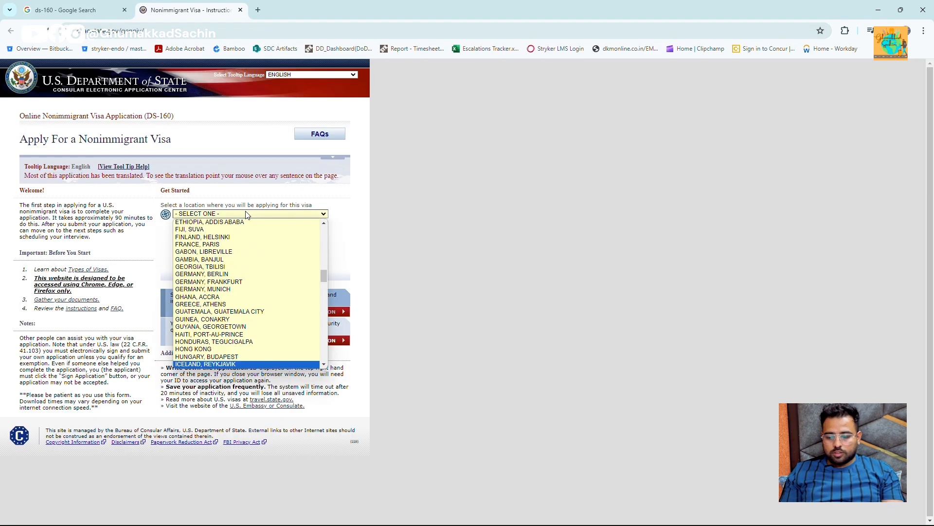
key(Down)
key(Down)
key(Down)
key(Down)
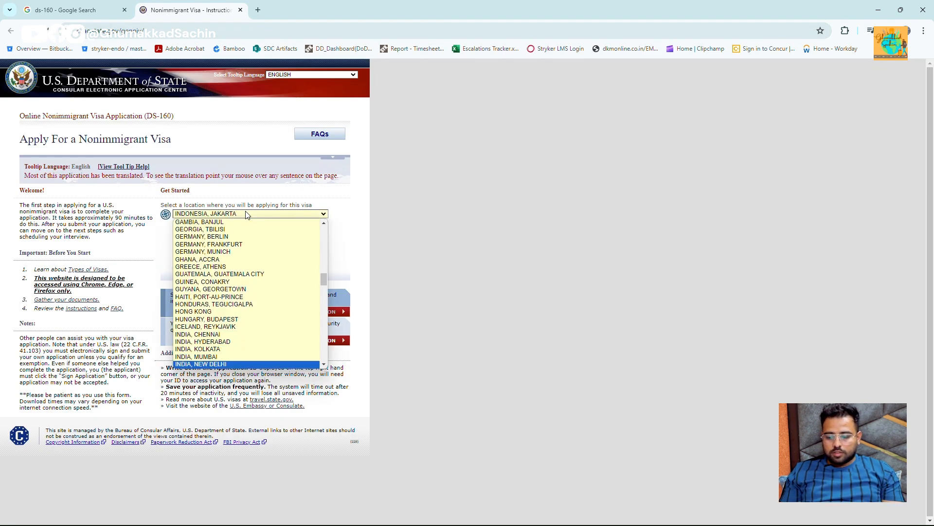
key(Return)
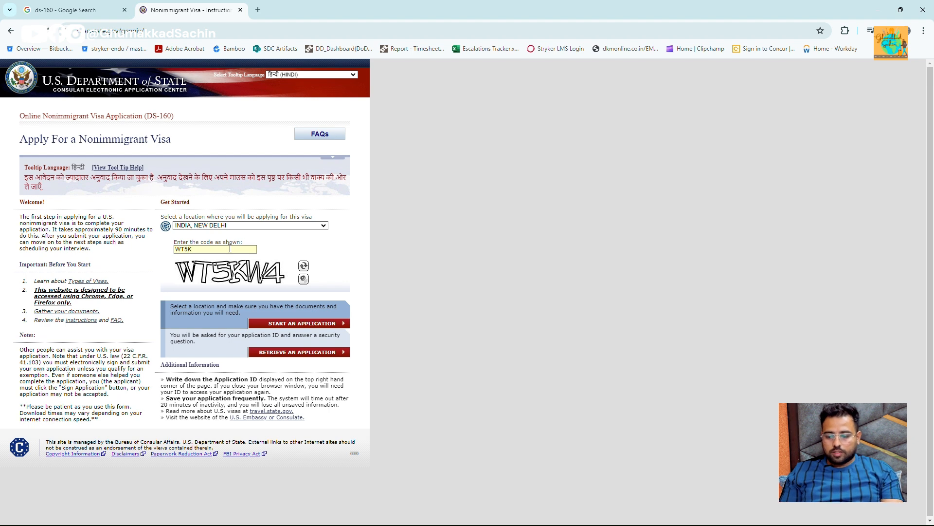
click(303, 324)
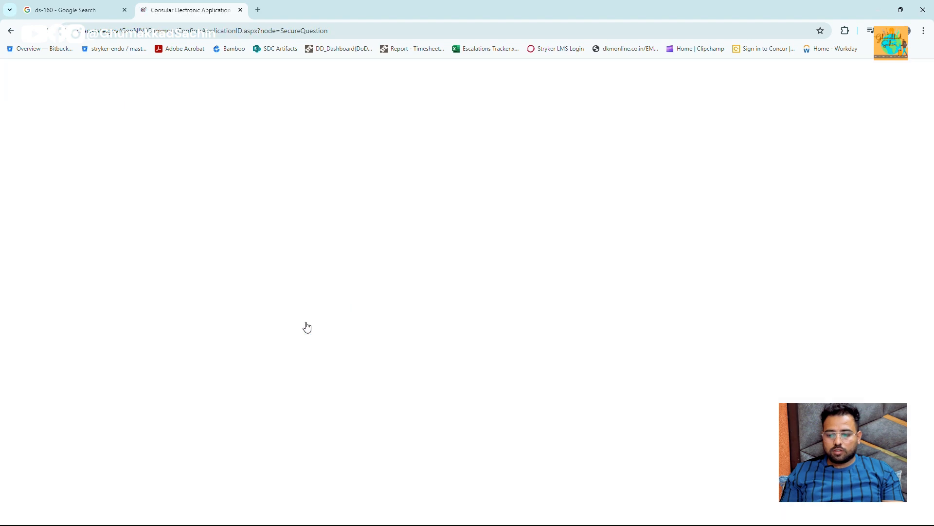
- Agree to the notices, pick the father's-father security question, enter the security answer, and continue
scroll(244, 259, down, 3)
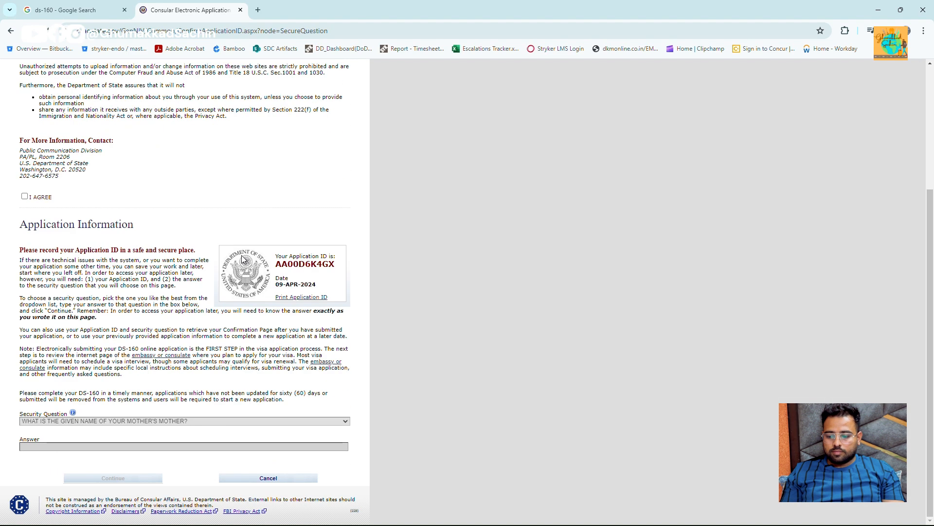
click(25, 197)
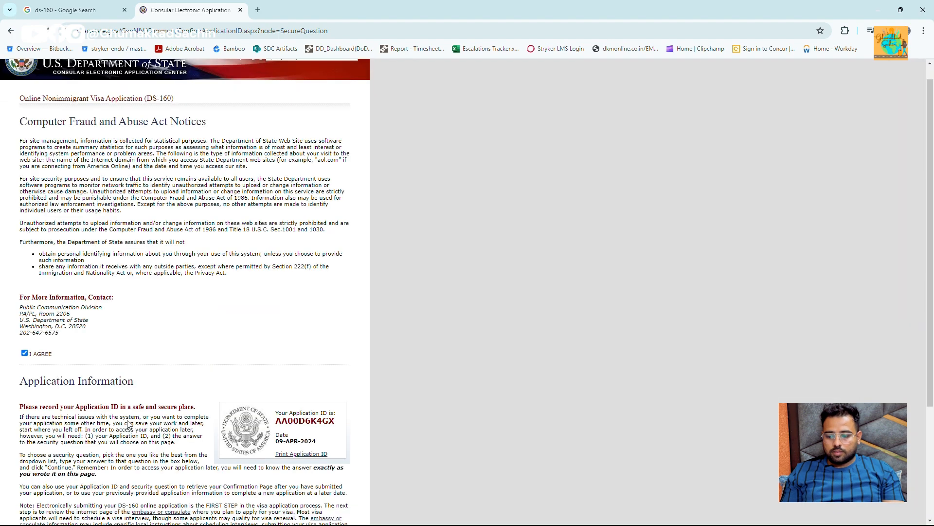
click(115, 421)
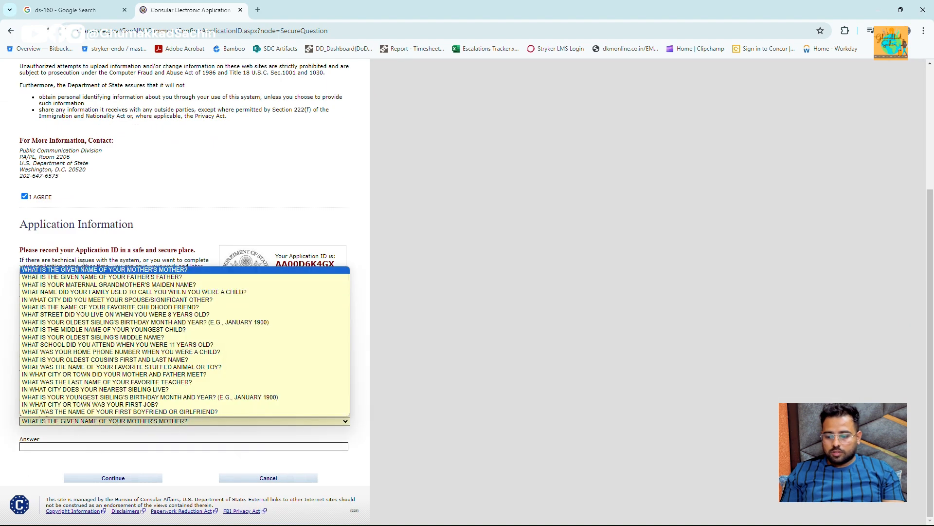
click(98, 278)
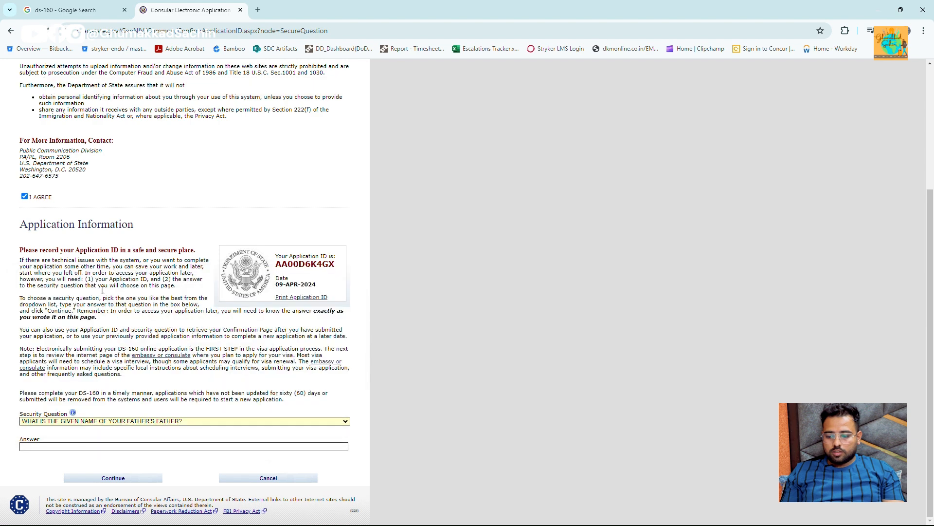
click(135, 445)
text(123456)
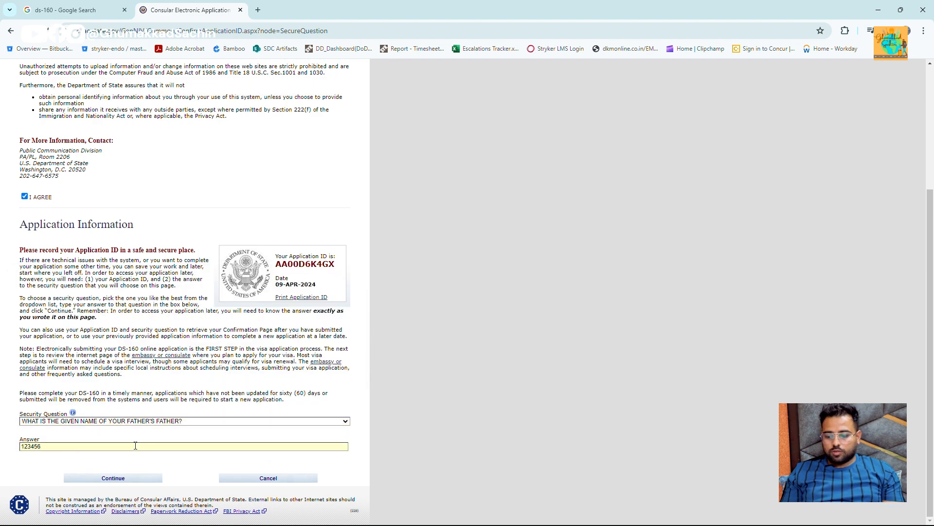
click(128, 480)
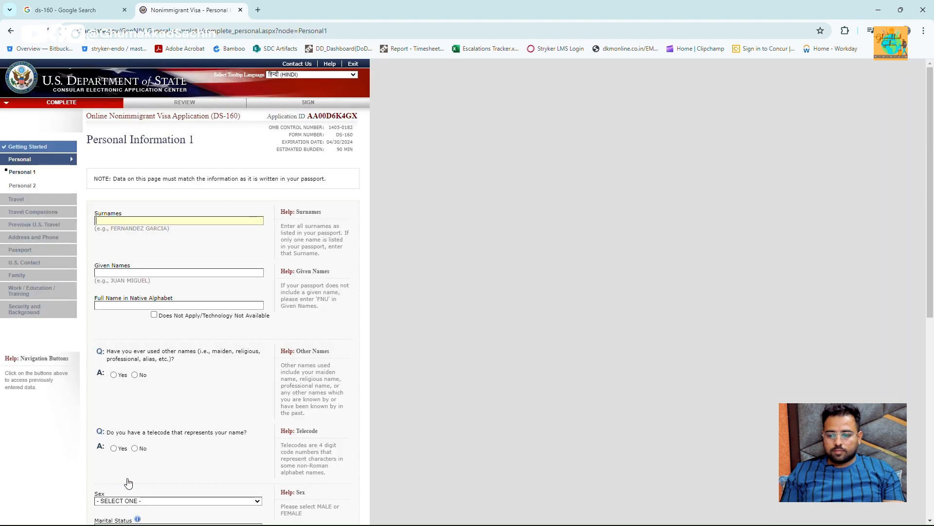
- Enter the applicant's surname, FNU as given name, the native-alphabet full name, and No for telecode
click(125, 222)
text(SAC)
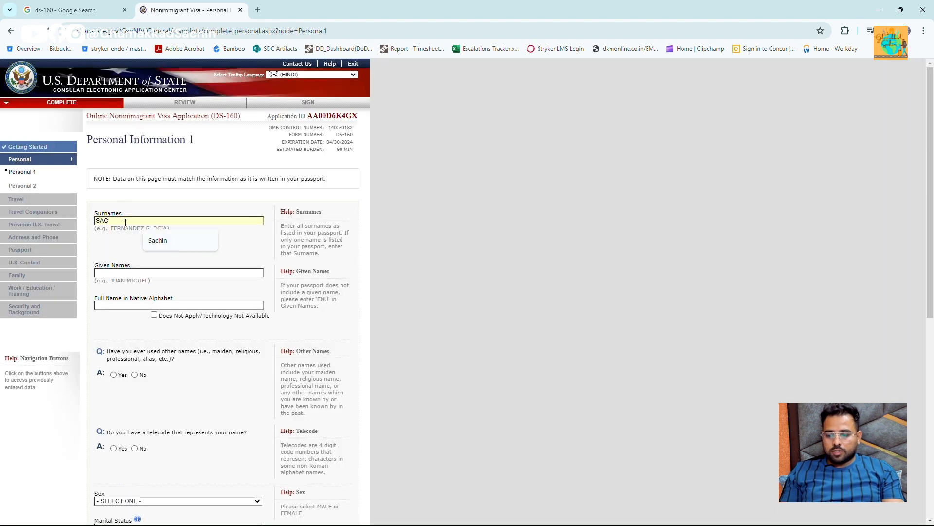
text(HIN)
key(Tab)
text(FNU)
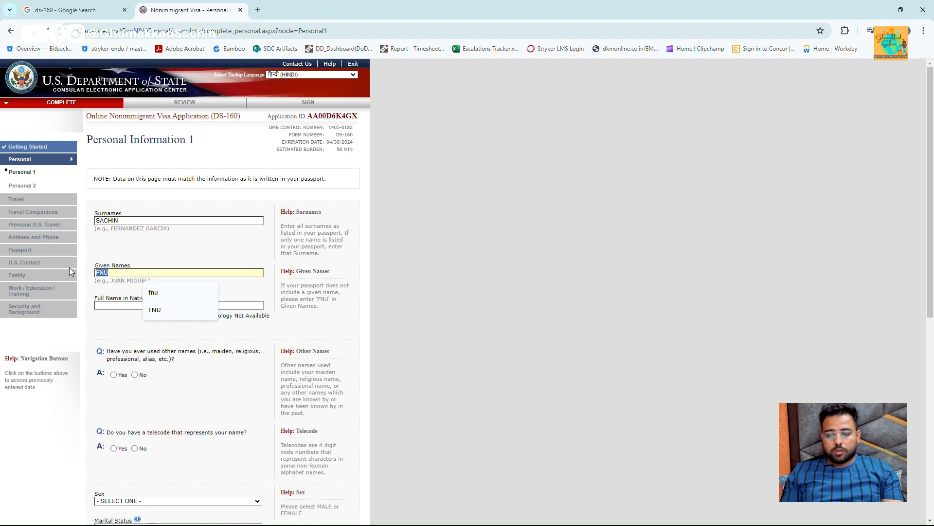
click(123, 306)
text(SAC)
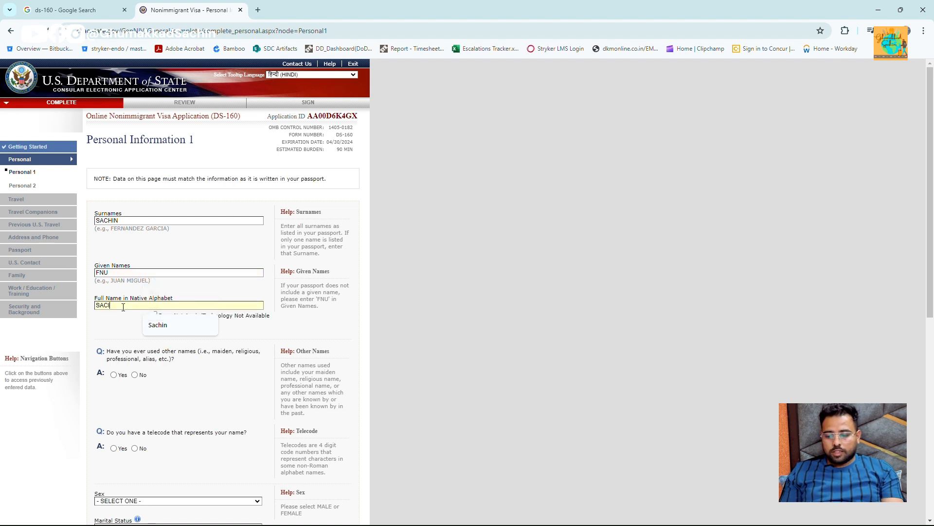
text(HIN)
scroll(123, 307, down, 3)
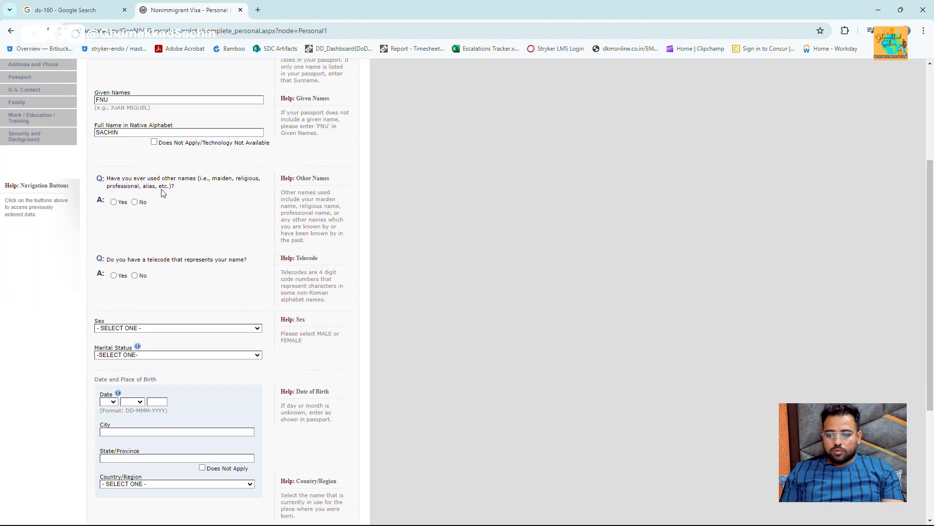
scroll(155, 273, down, 2)
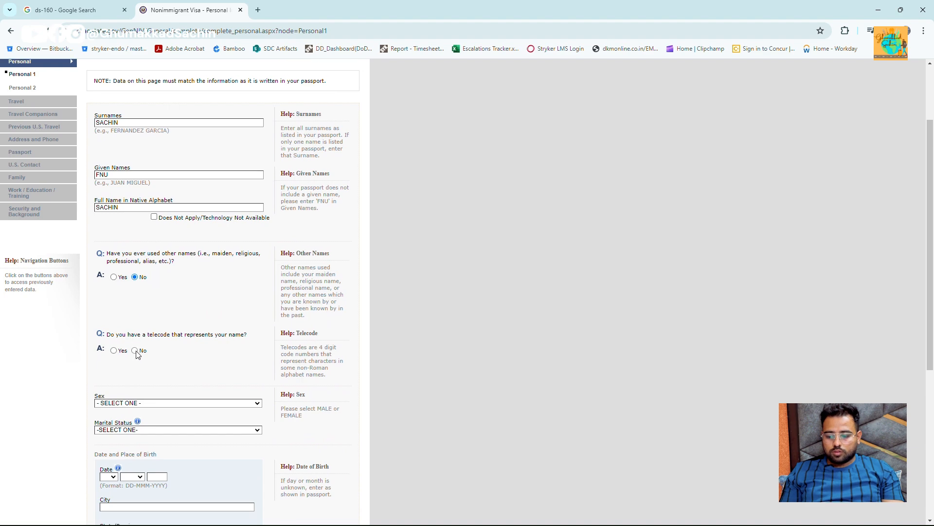
click(135, 351)
scroll(137, 263, down, 1)
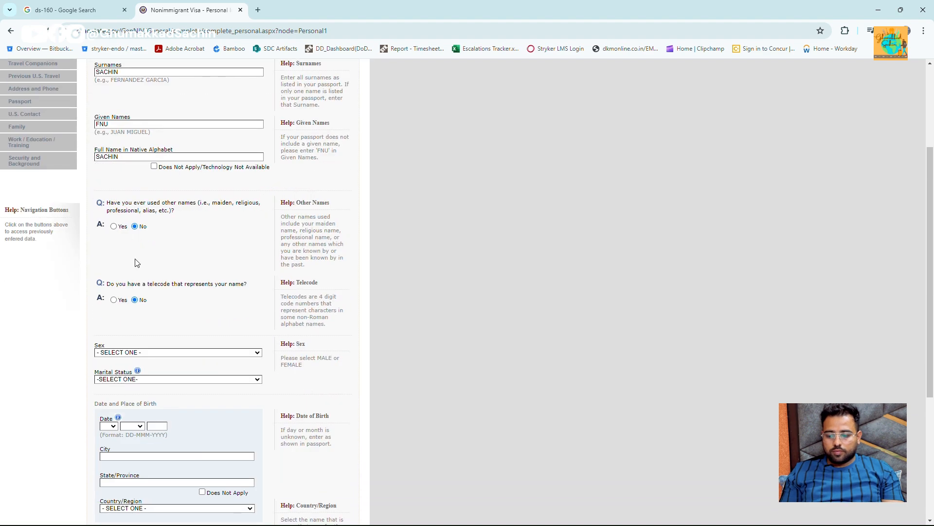
scroll(137, 263, down, 2)
- Set Sex to MALE and Marital Status to MARRIED
click(158, 253)
key(Down)
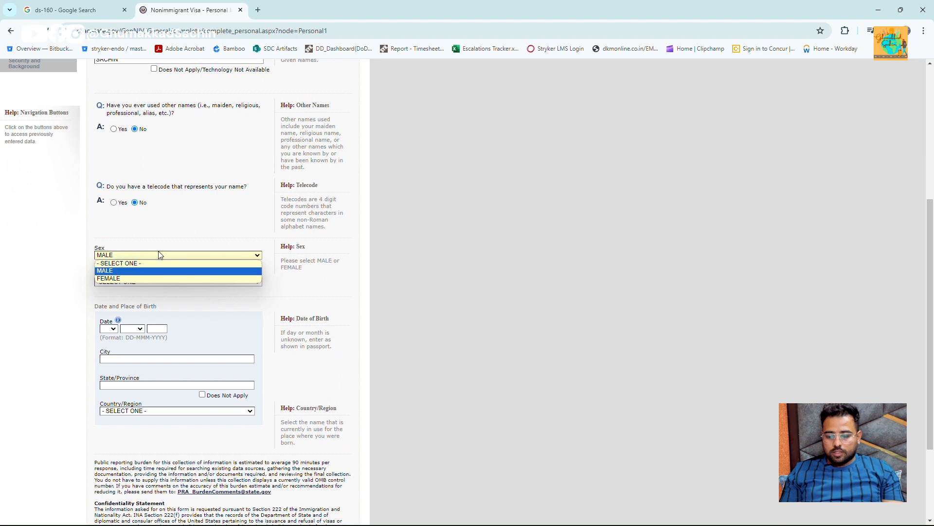
key(Return)
scroll(131, 202, down, 3)
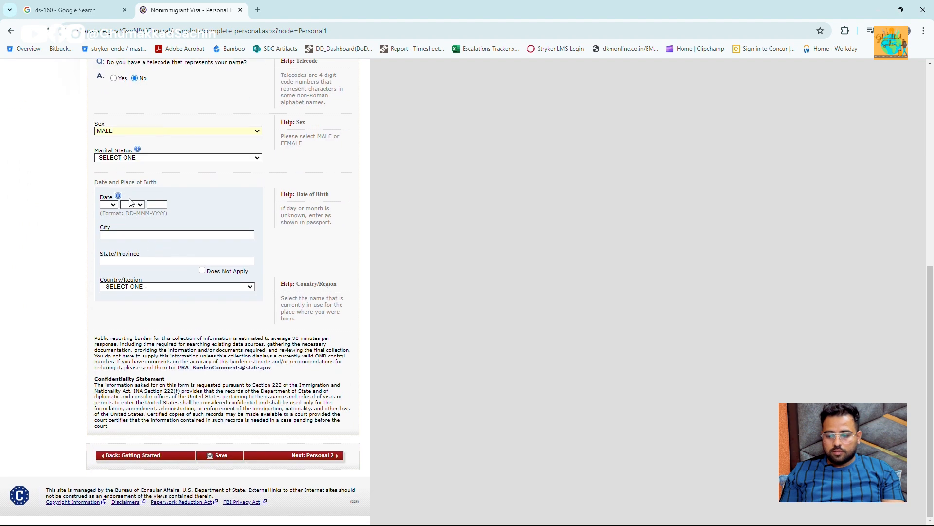
click(140, 161)
key(Down)
key(Return)
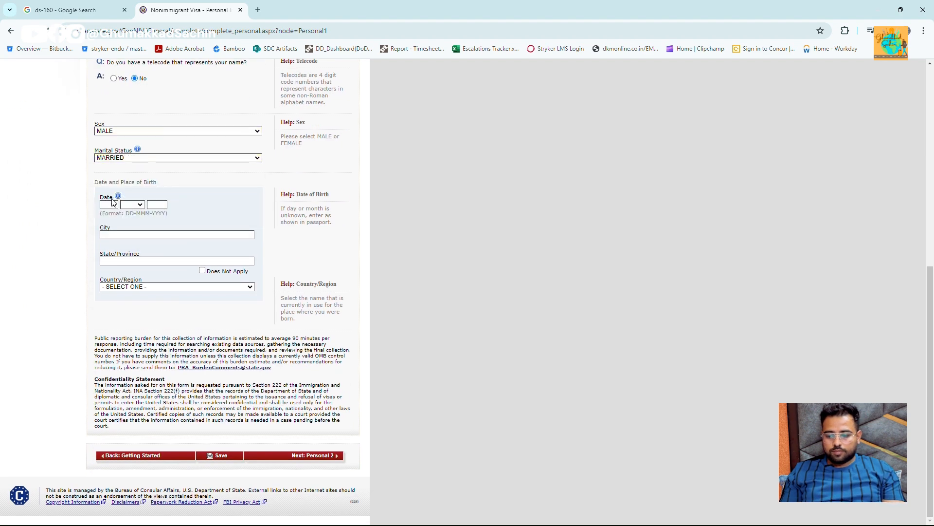
- Set the date of birth to 01 JAN 1990
click(116, 210)
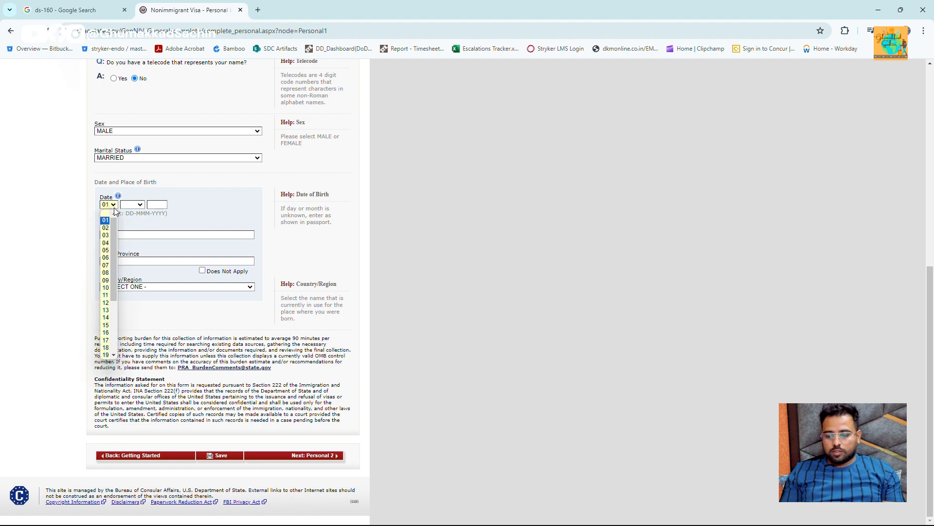
key(Tab)
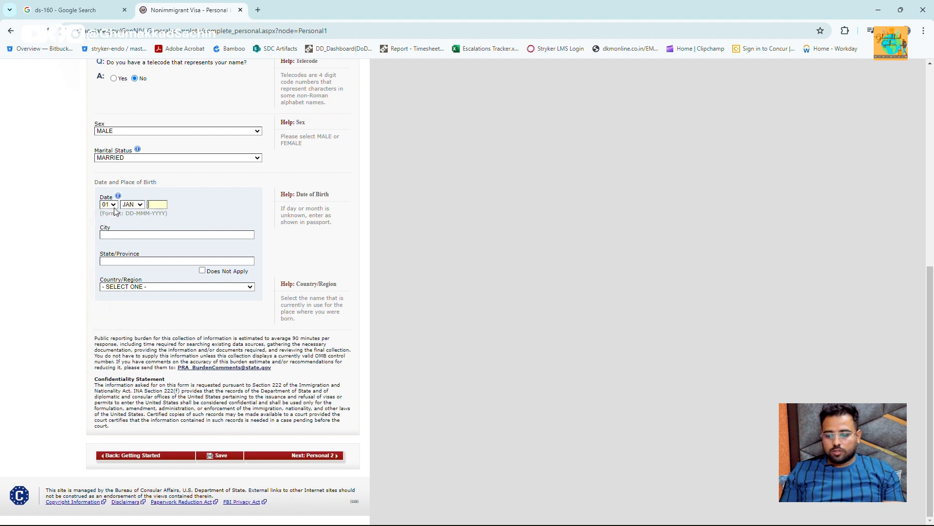
text(1990)
key(Tab)
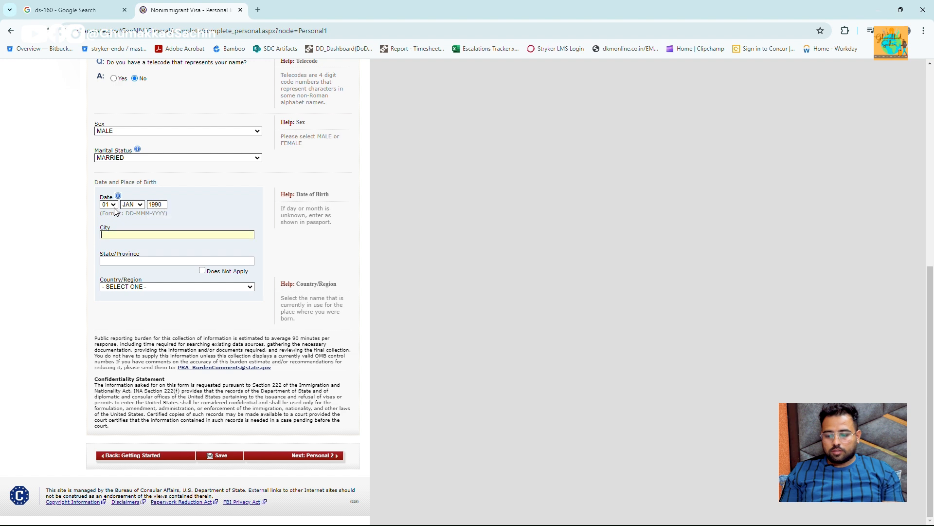
- Enter birthplace GURGAON, HARYANA, INDIA and save the page
text(GU)
key(Down)
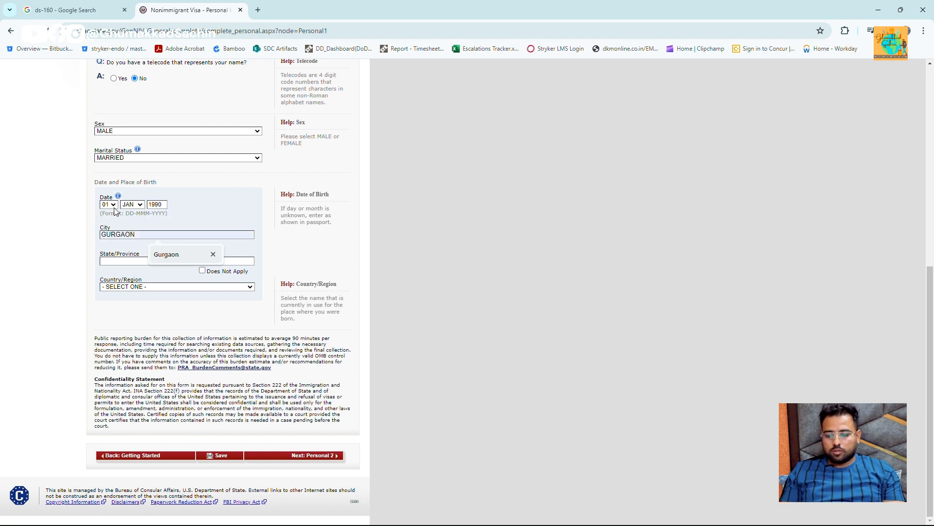
key(Return)
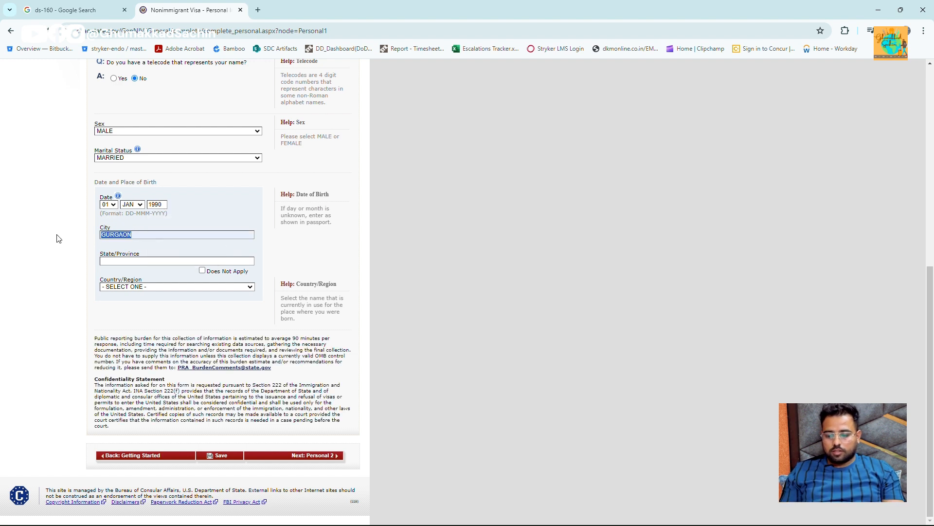
key(Tab)
text(HARYANA)
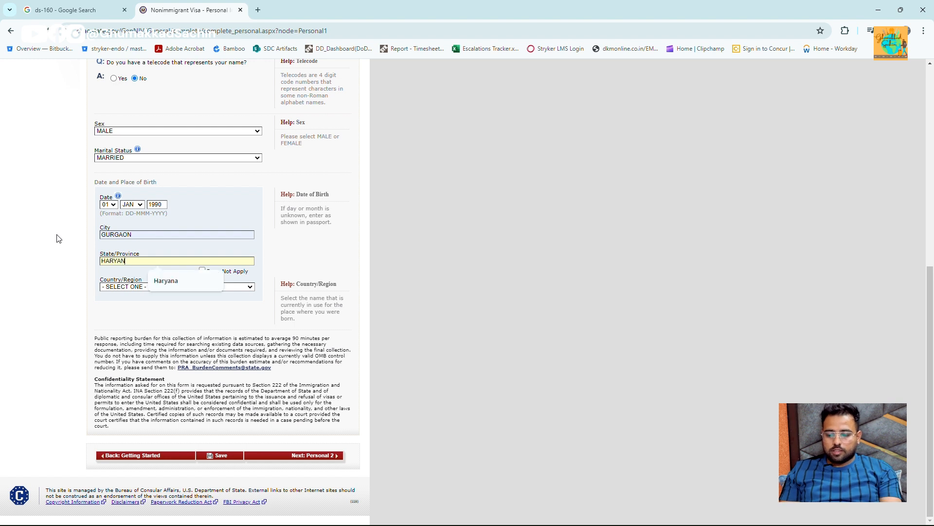
click(135, 286)
text(ind)
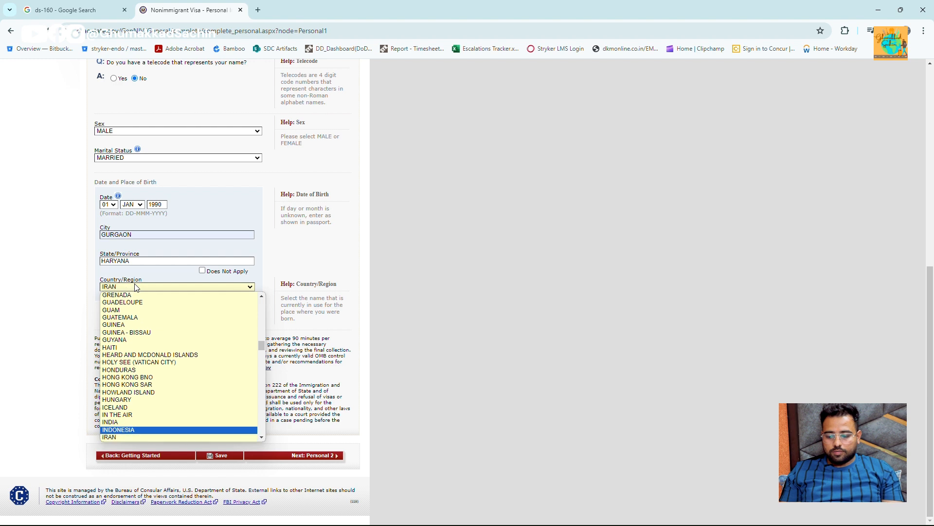
key(Return)
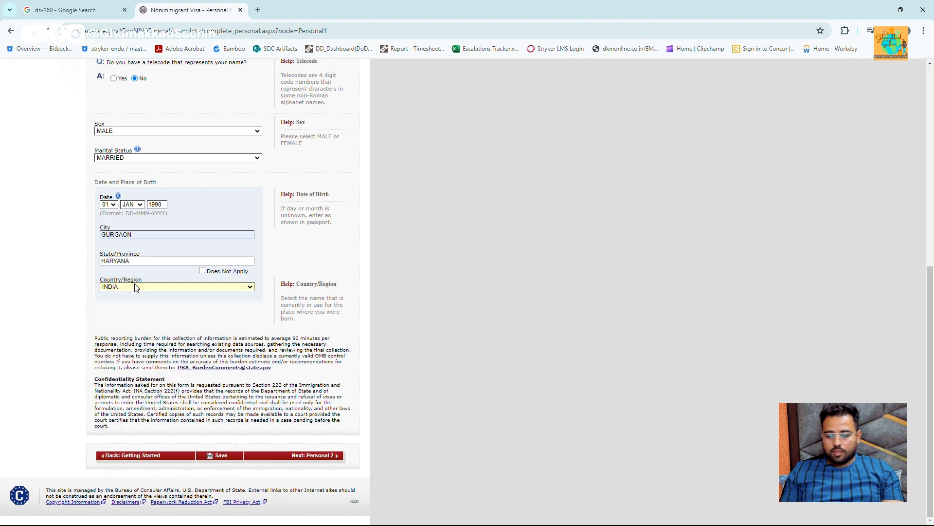
click(218, 454)
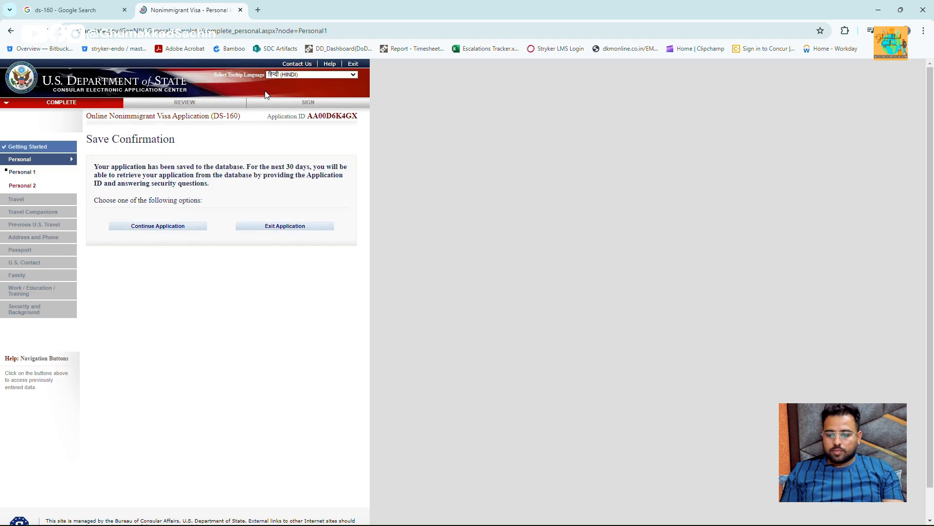
- Select the Application ID and paste it into a new Notepad note
mouse_move(360, 116)
mouse_down()
mouse_move(336, 115)
mouse_move(358, 116)
mouse_up()
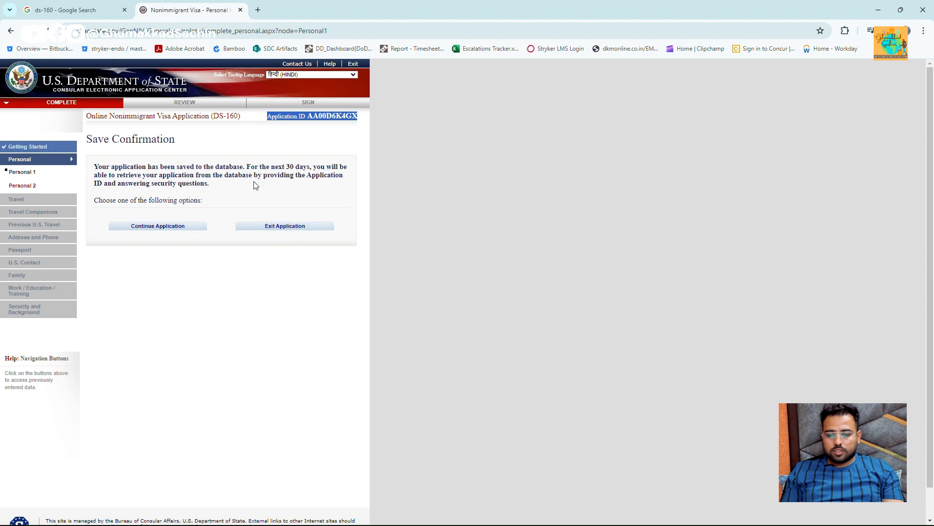
scroll(180, 162, up, 5)
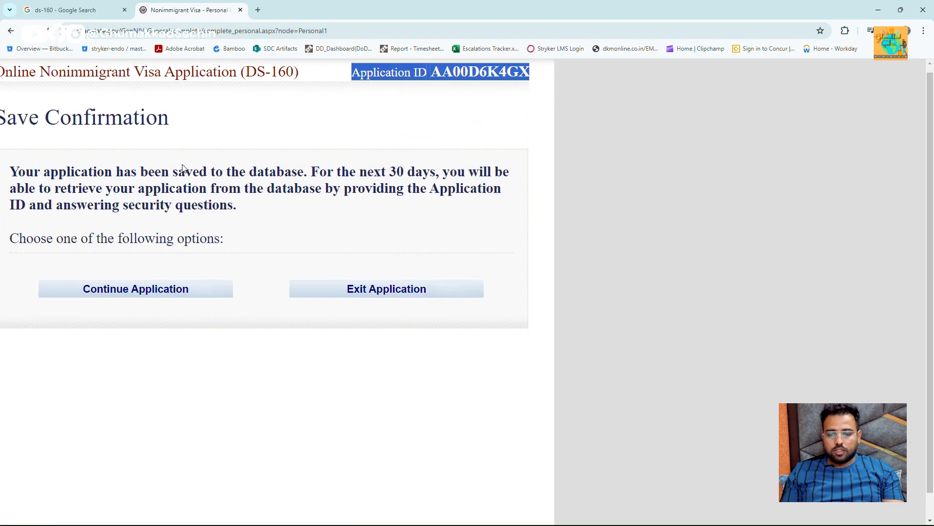
drag(204, 205, 247, 295)
scroll(394, 155, down, 5)
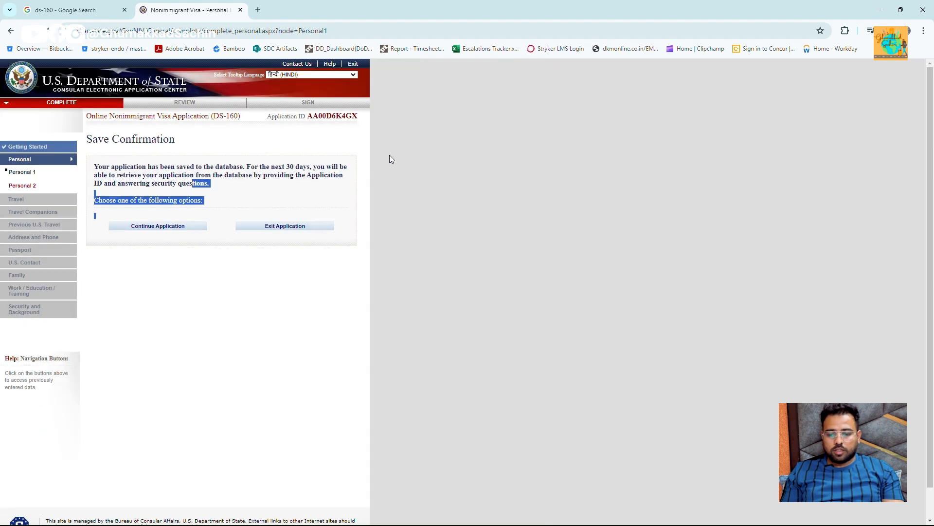
click(360, 134)
triple_click(360, 119)
key(ctrl+c)
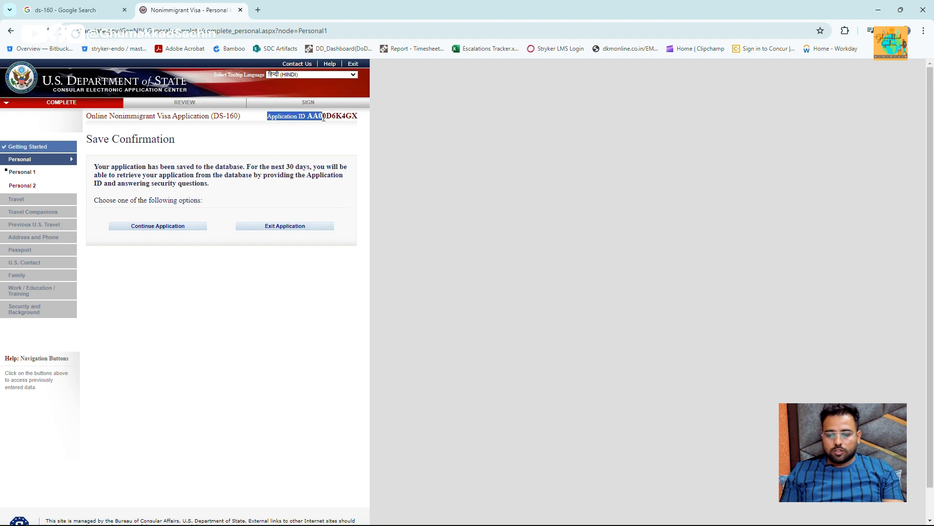
key(super+r)
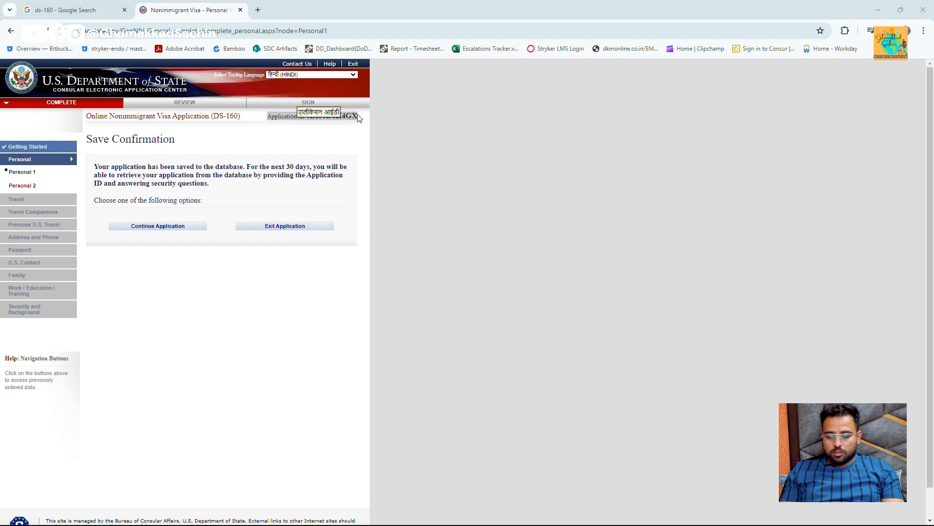
text(notepad)
key(Return)
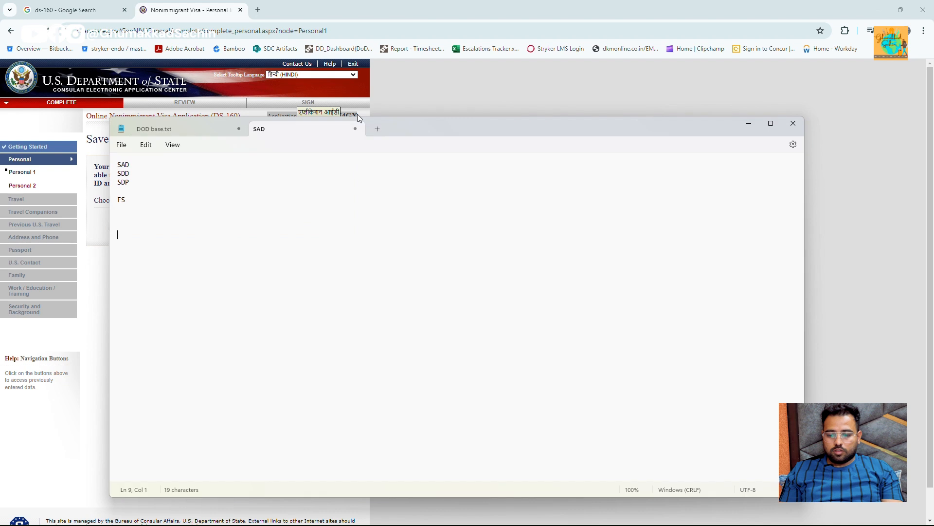
key(ctrl+v)
- Back in the browser, resume the saved application with Continue Application
key(alt+Tab)
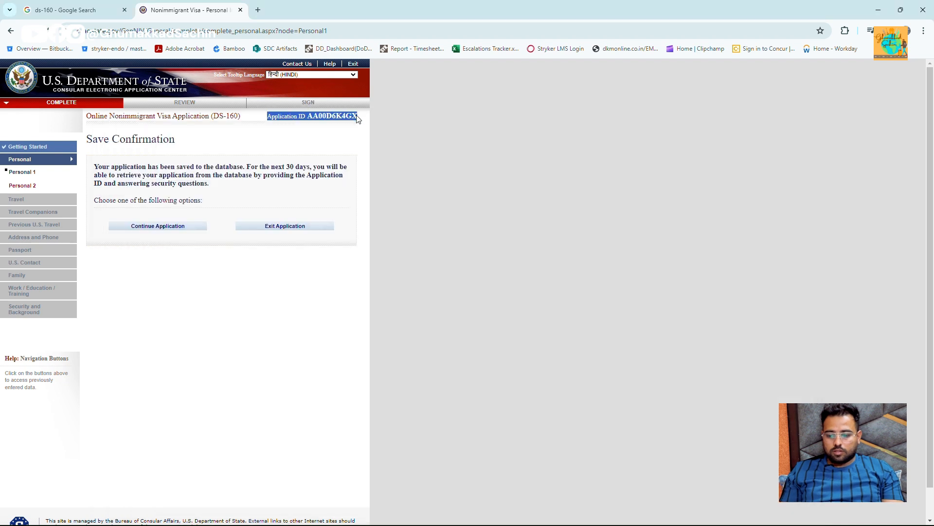
click(365, 165)
mouse_move(200, 172)
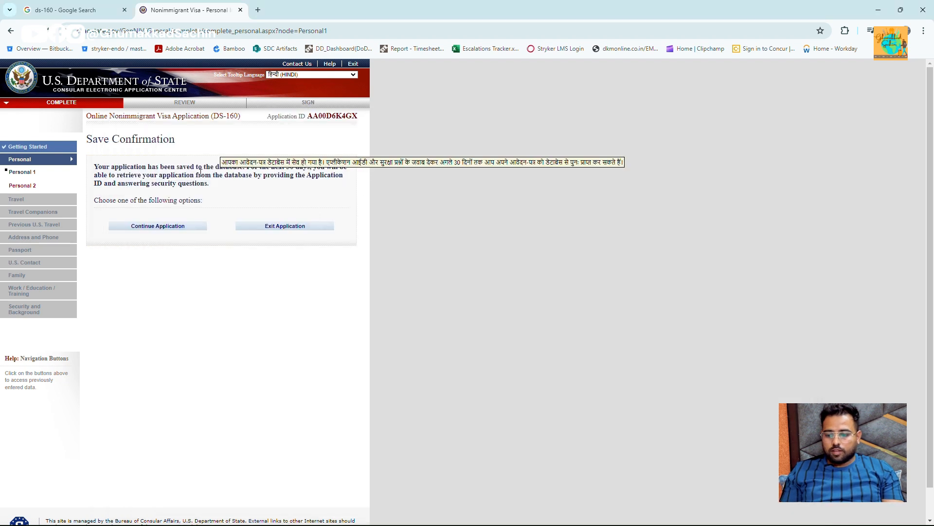
click(152, 229)
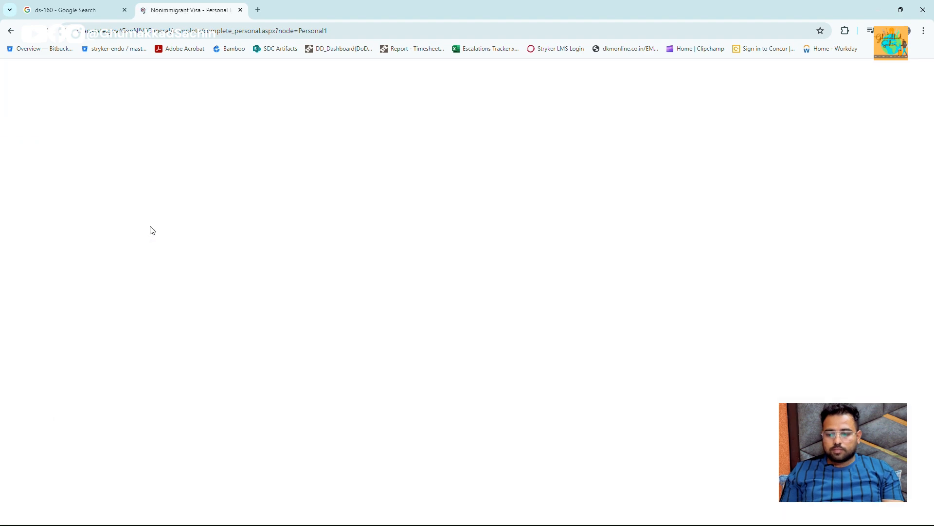
- On Personal Information 2, set nationality INDIA and answer No to other nationality and permanent residency
scroll(299, 355, down, 8)
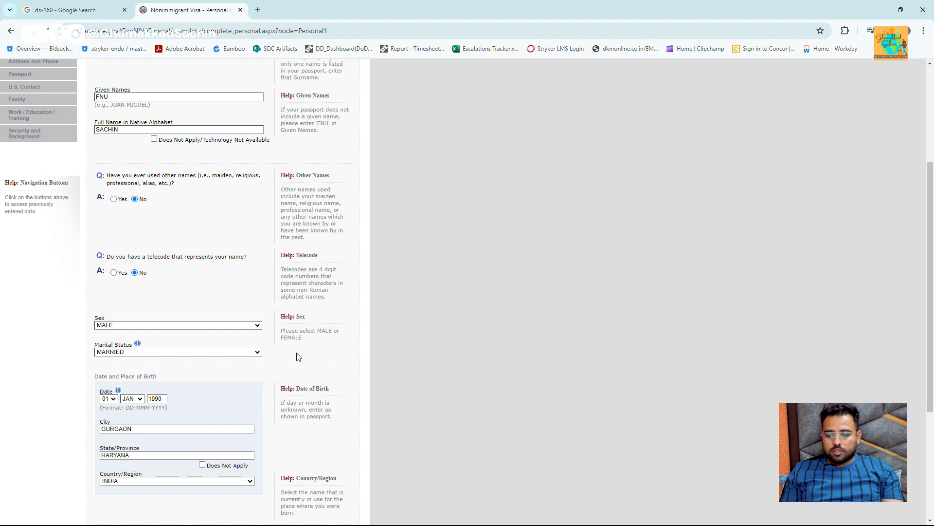
click(335, 458)
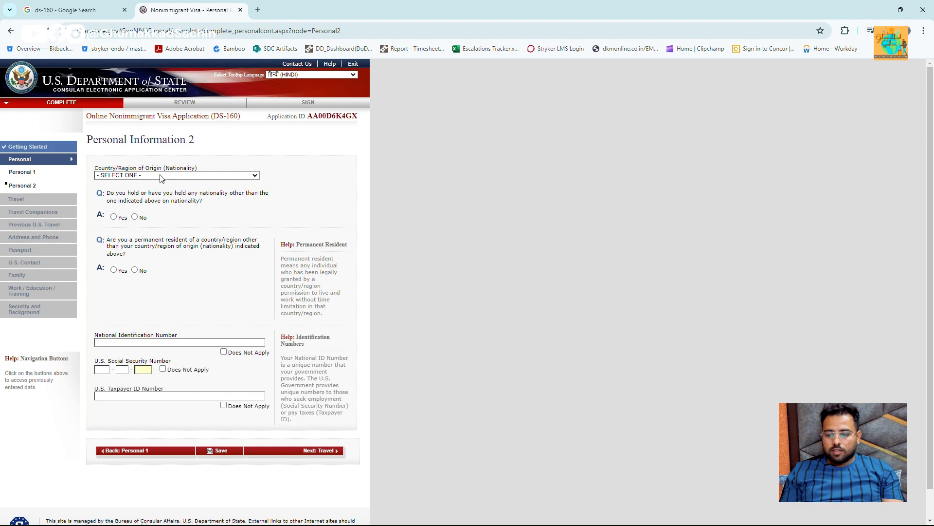
click(161, 175)
text(india)
key(Return)
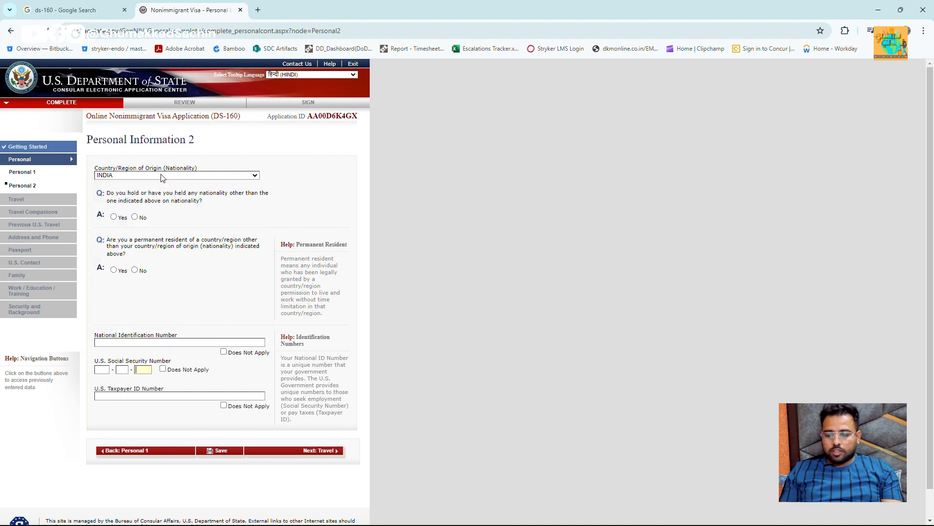
click(135, 218)
click(136, 271)
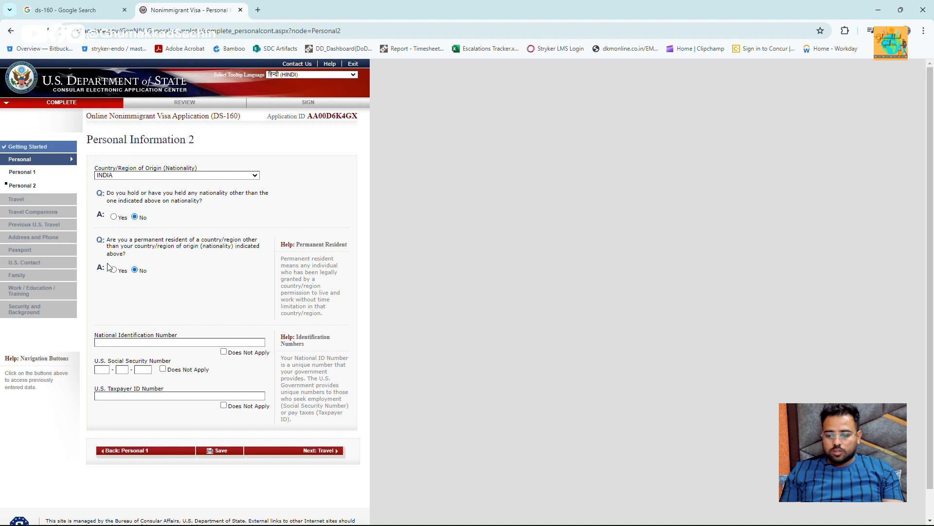
- Mark National ID, U.S. Social Security and Taxpayer ID numbers as Does Not Apply
key(ctrl+plus)
key(ctrl+plus)
key(ctrl+plus)
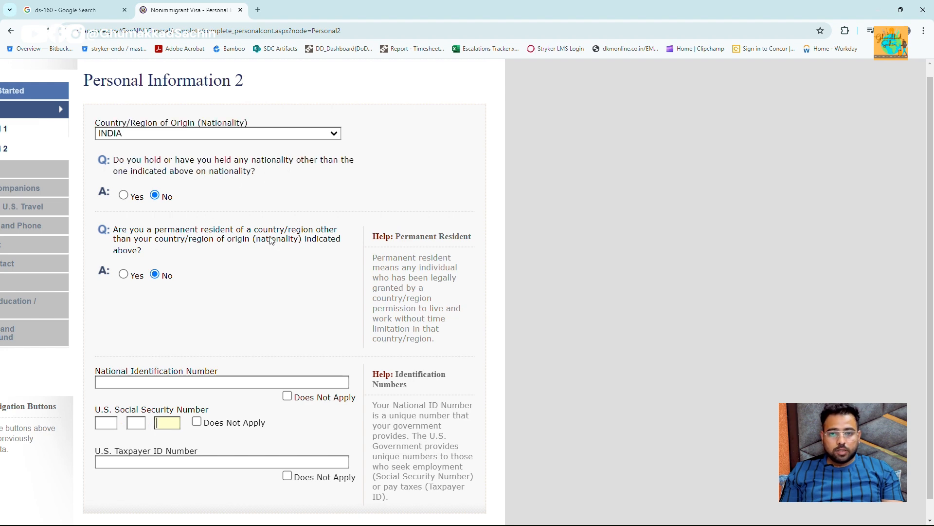
key(ctrl+minus)
key(ctrl+minus)
key(ctrl+minus)
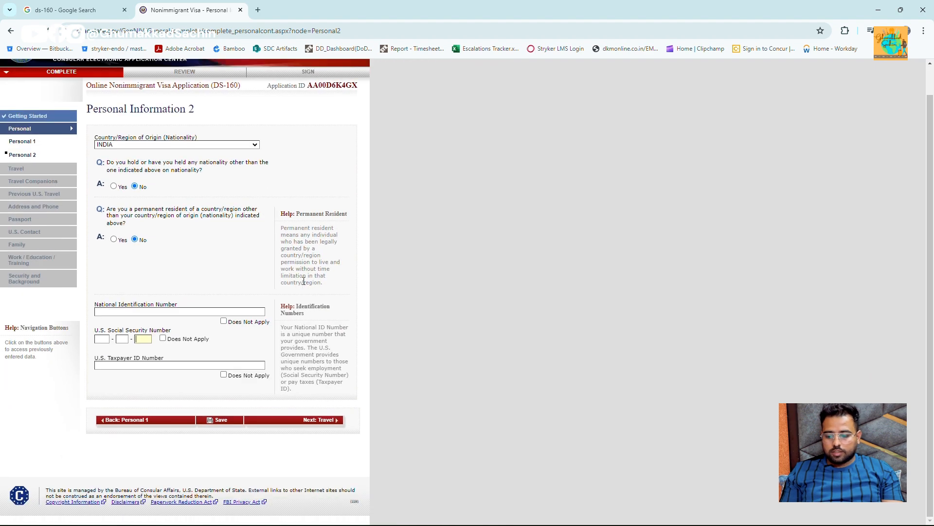
click(223, 322)
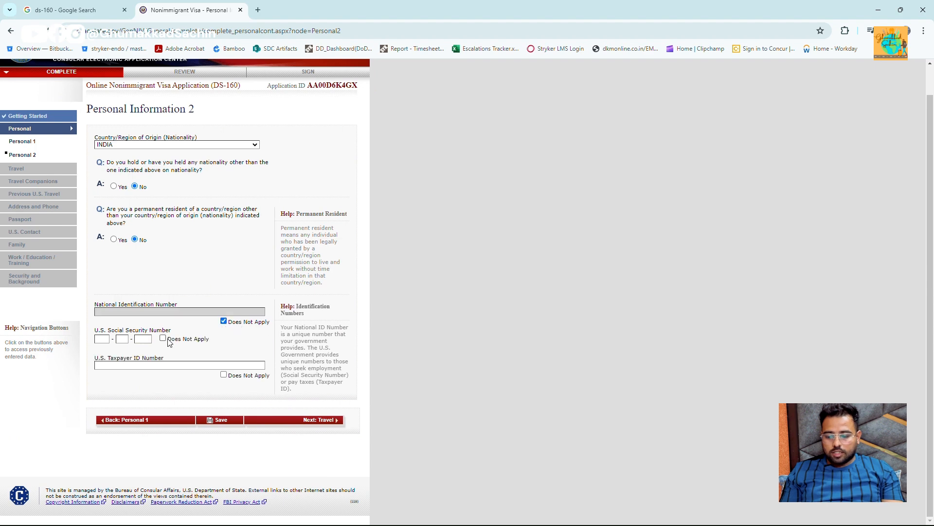
click(163, 339)
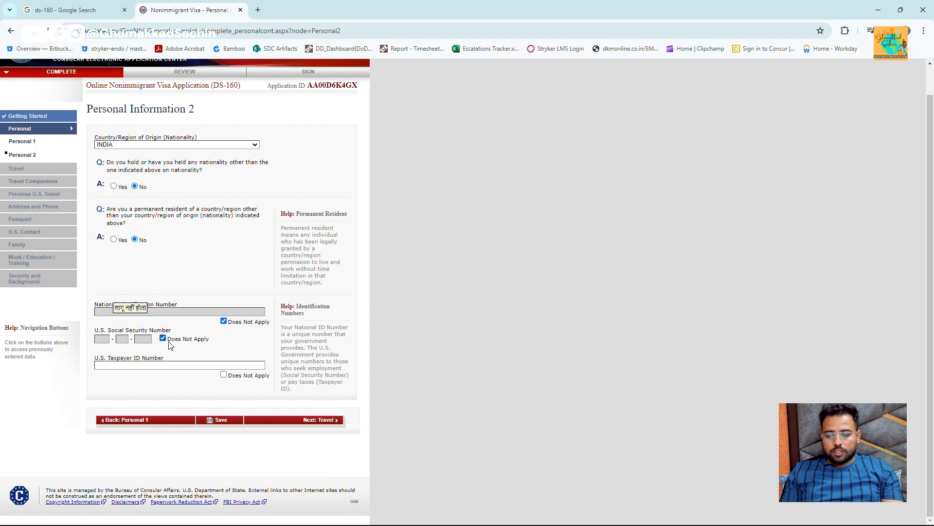
click(225, 376)
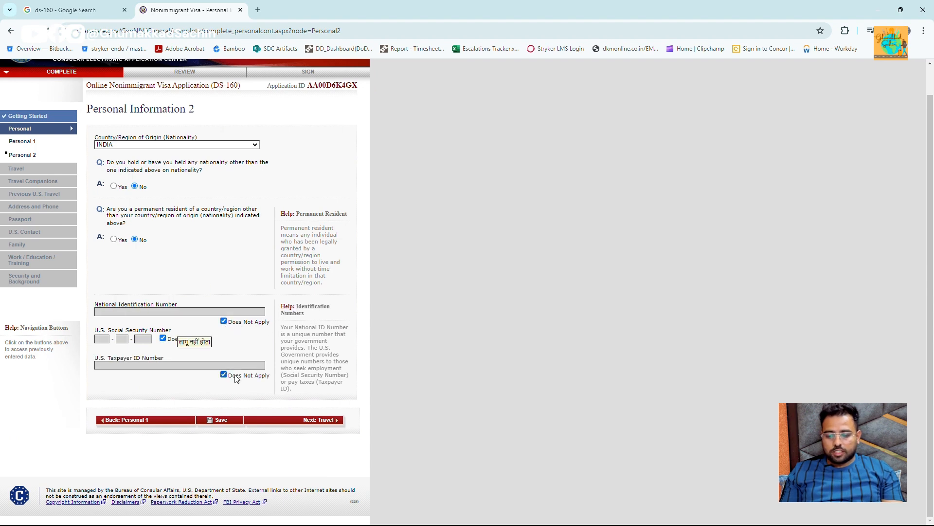
click(337, 422)
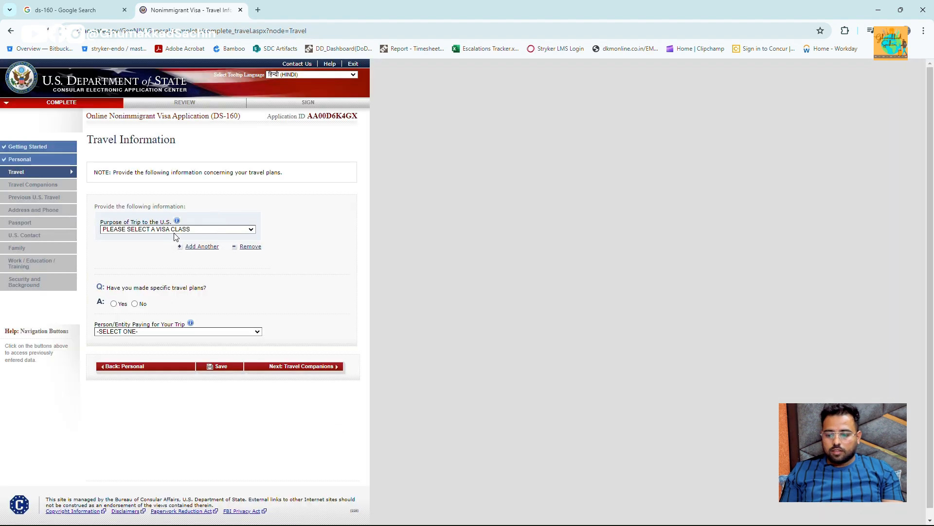
- Set the purpose of trip to TEMP. BUSINESS PLEASURE VISITOR (B)
click(181, 231)
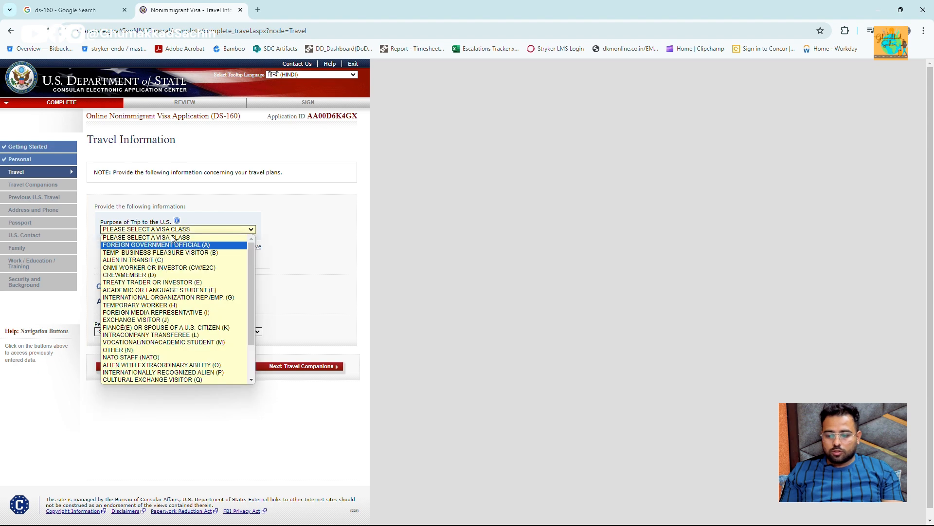
click(209, 194)
scroll(209, 194, up, 5)
scroll(150, 244, left, 3)
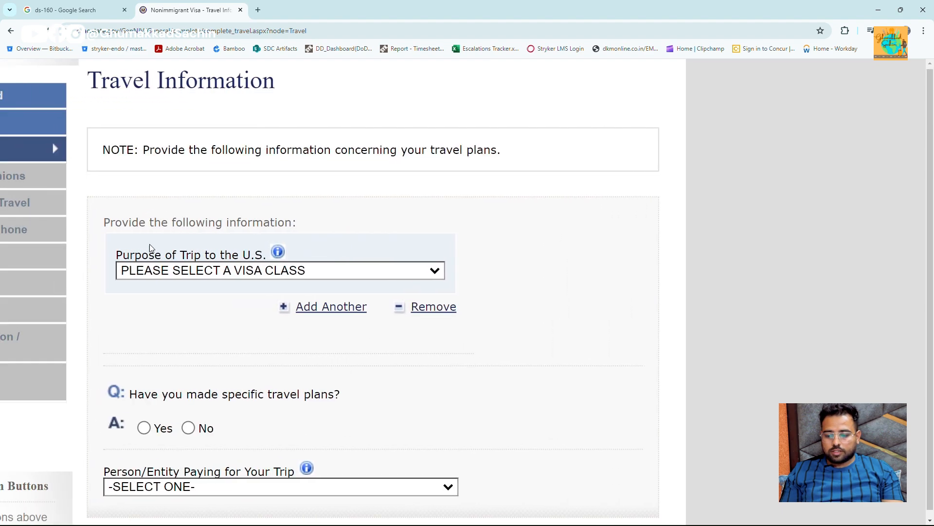
scroll(150, 243, down, 2)
scroll(150, 246, up, 1)
click(189, 221)
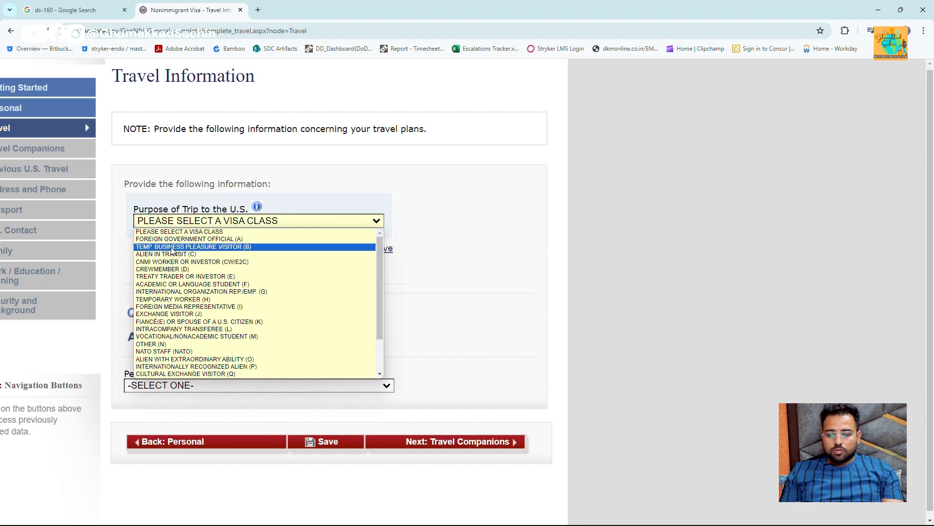
click(237, 247)
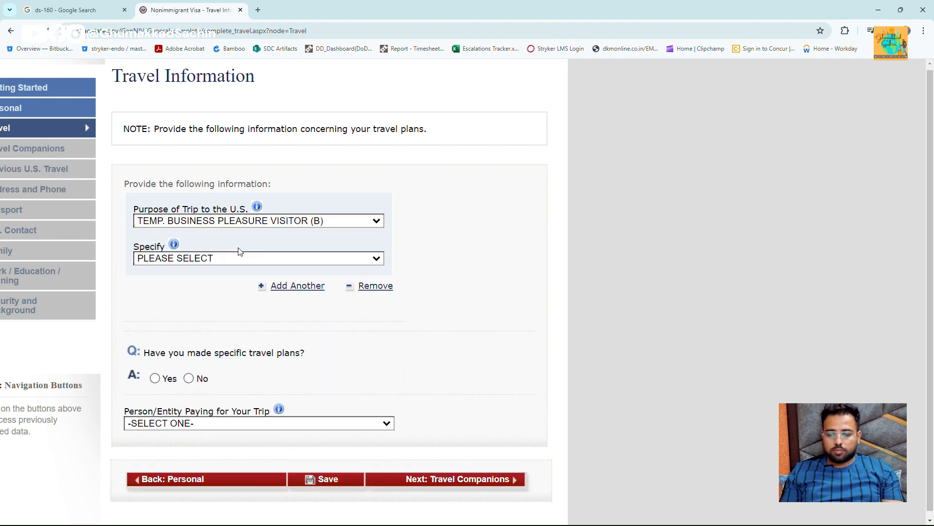
- Specify BUSINESS & TOURISM (B1/B2) and answer No to specific travel plans
click(308, 260)
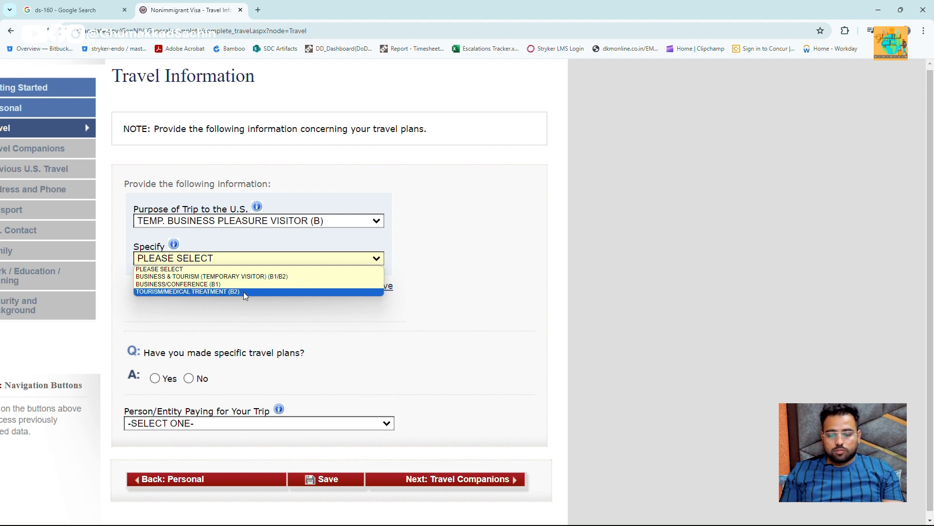
click(257, 276)
scroll(257, 282, down, 1)
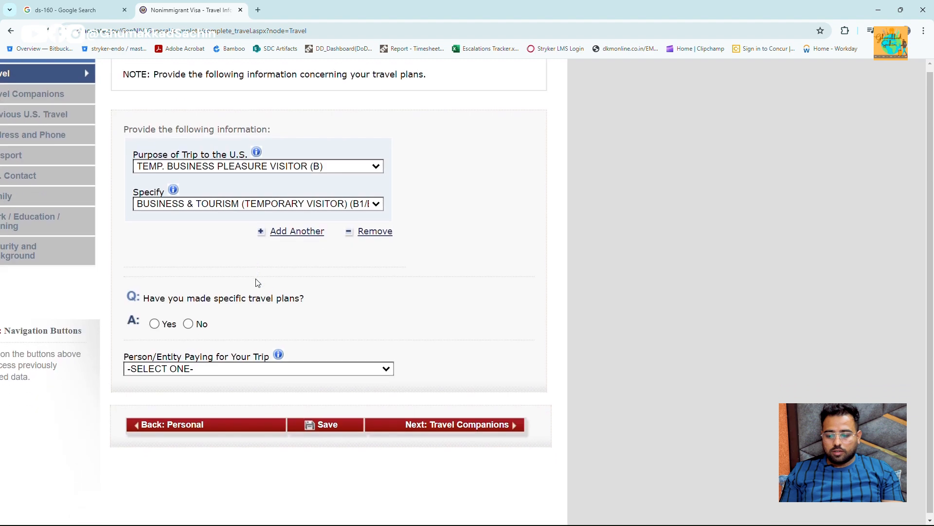
click(205, 326)
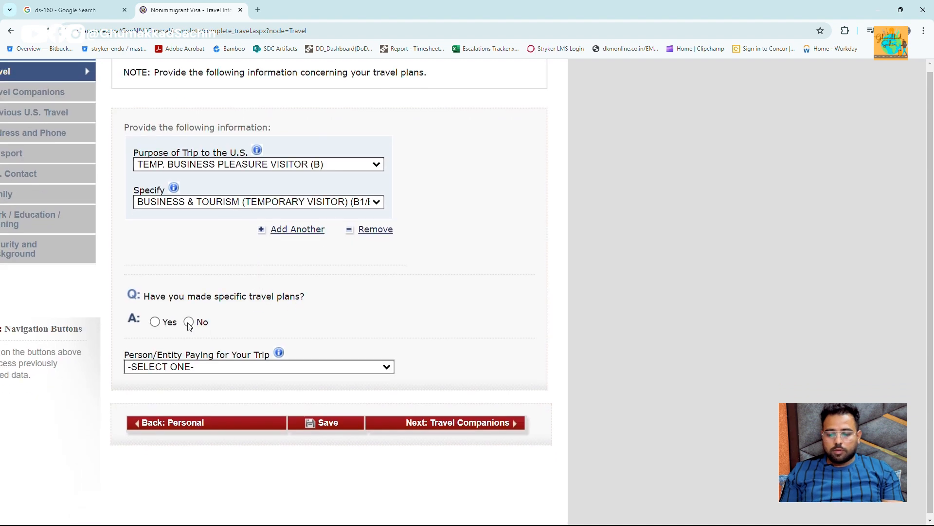
key(ctrl+0)
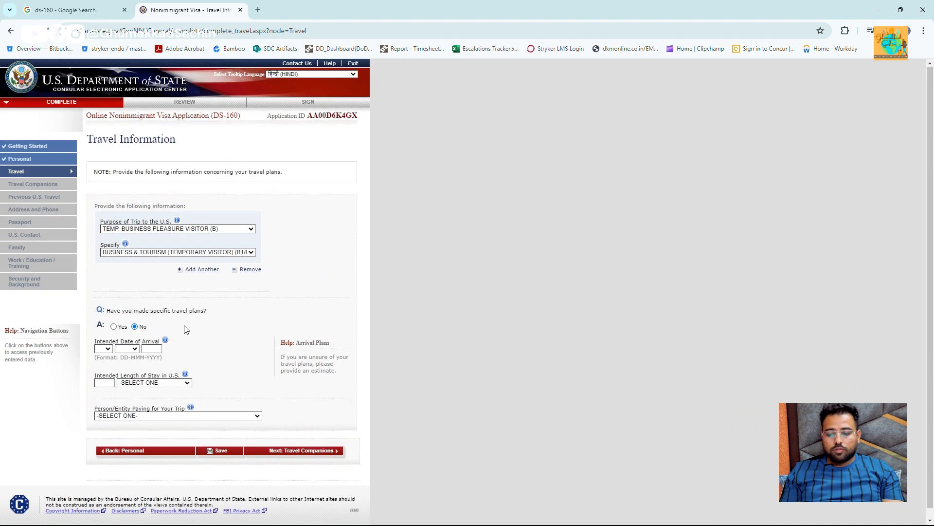
- Enter arrival date 01 JAN 2025 and a length of stay of 2 weeks
click(108, 349)
key(Down)
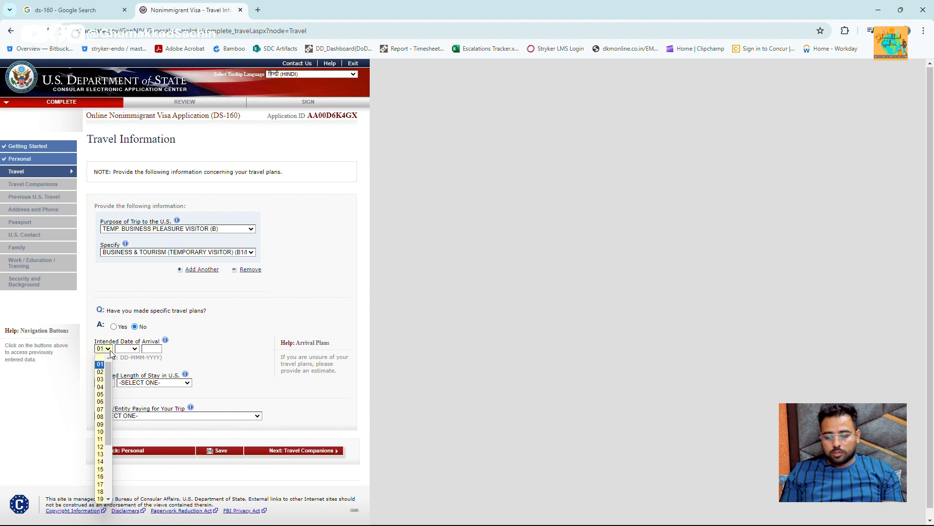
key(Tab)
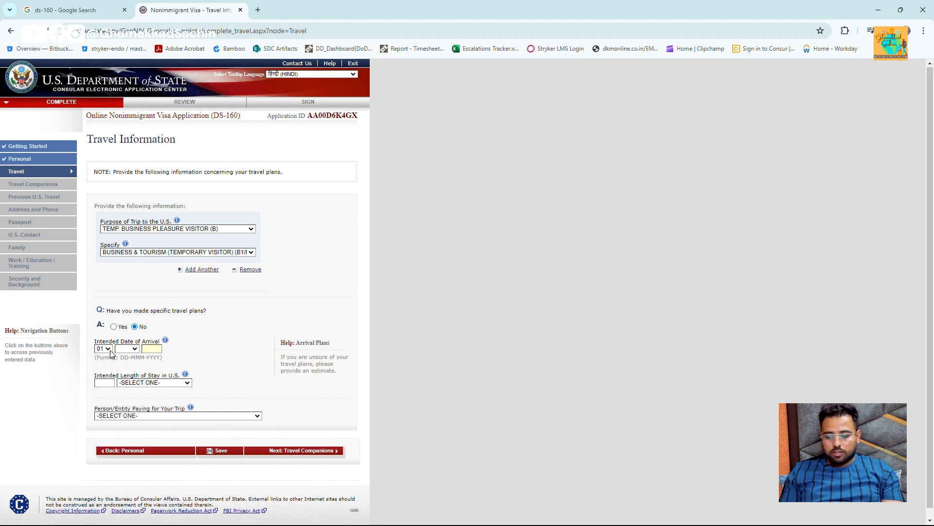
key(shift+Tab)
key(Down)
text(199)
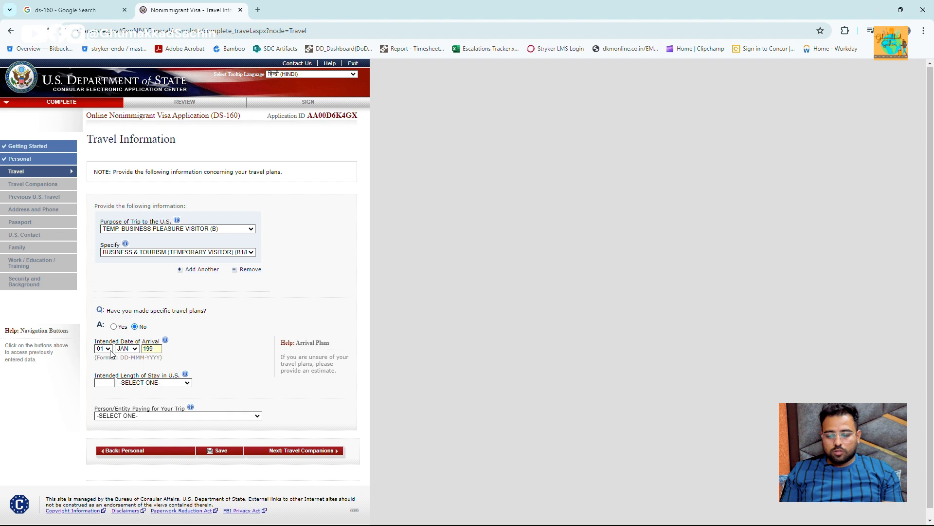
text(2025)
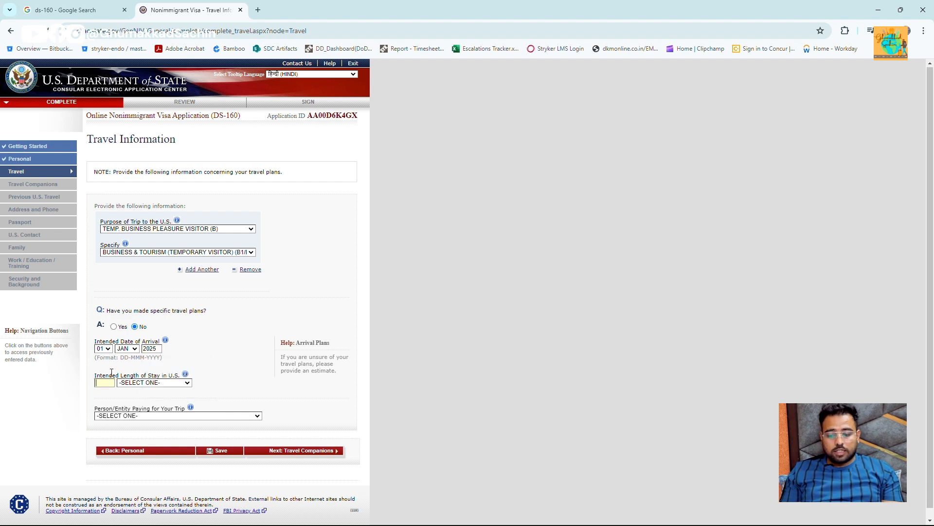
text(2)
key(Tab)
key(w)
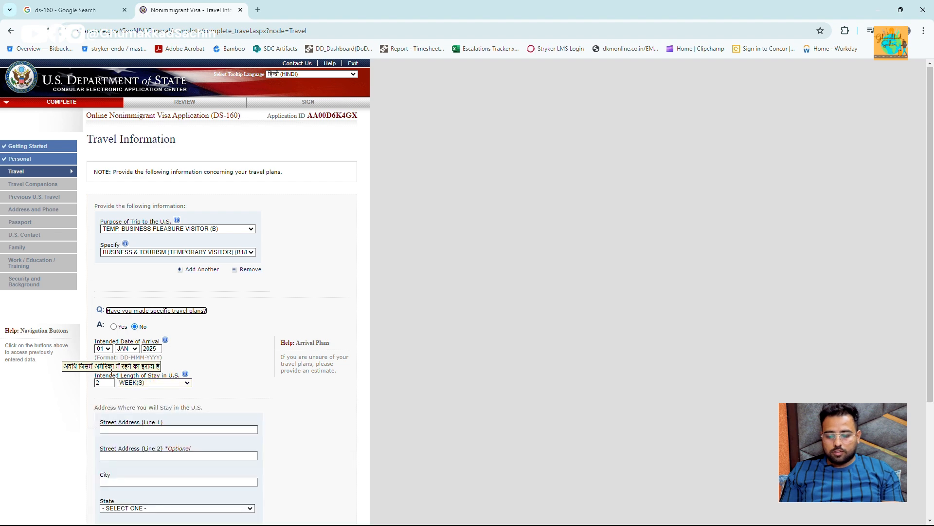
- Enter the U.S. stay address TEMO, CALIFORNIA, ZIP 10001
scroll(136, 341, down, 3)
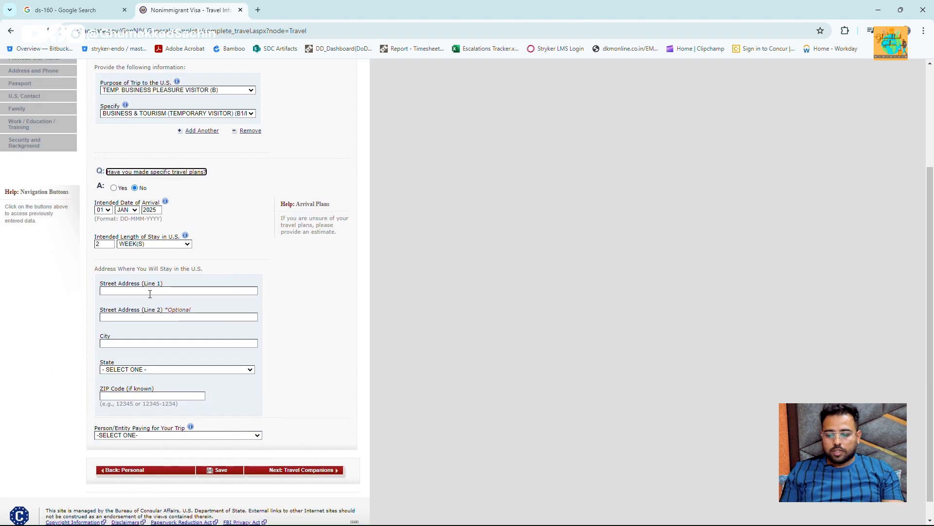
click(164, 290)
text(TEMO)
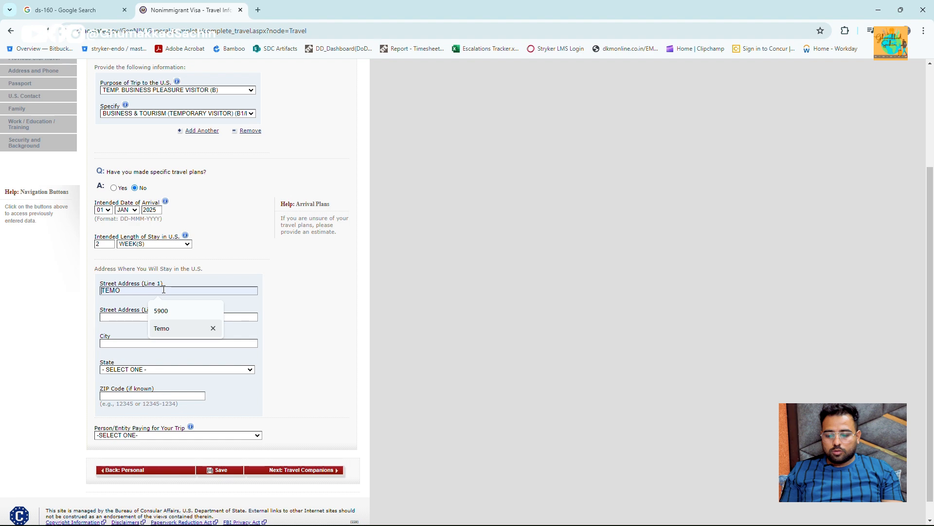
text(TEMO)
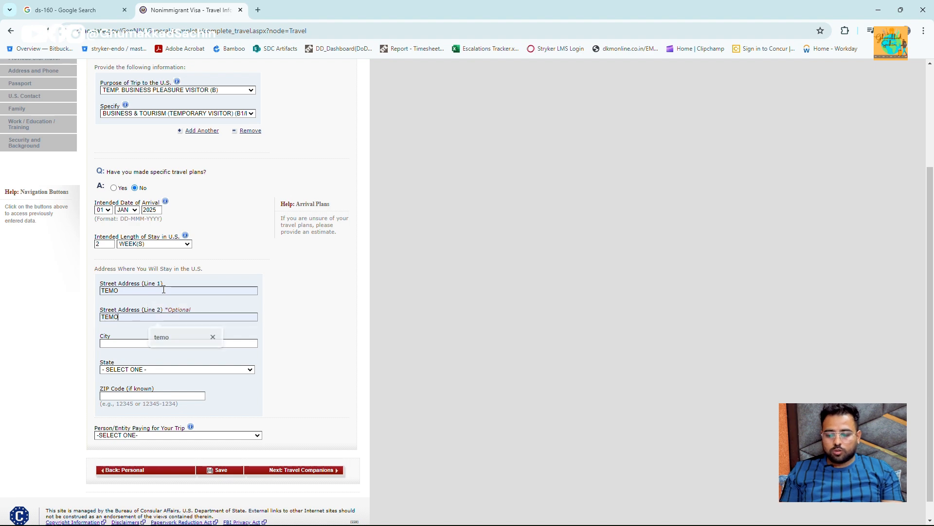
key(Tab)
text(TEMO)
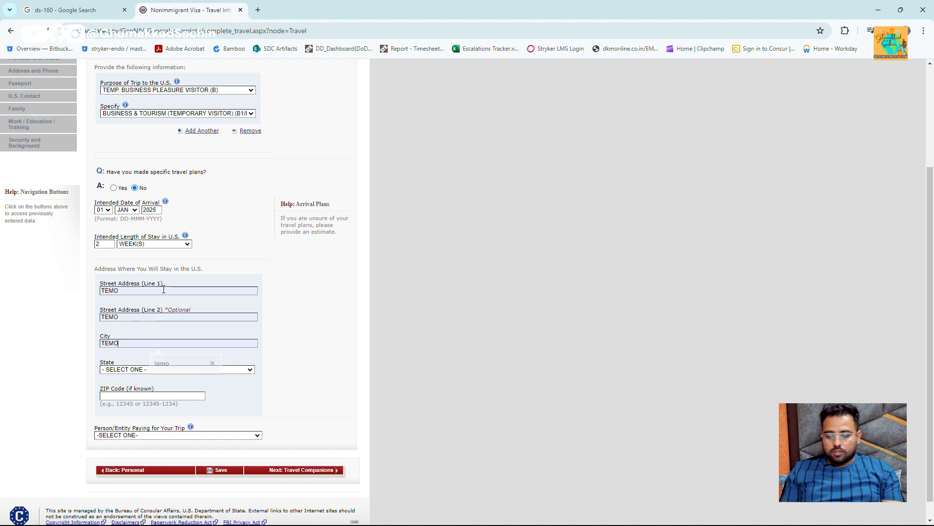
key(Tab)
key(c)
key(Tab)
text(10001)
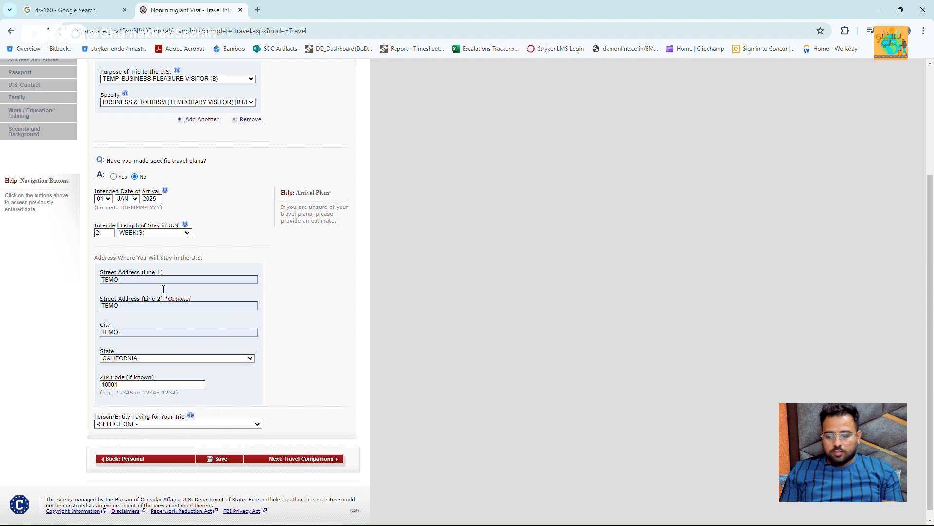
- Set the person paying for the trip to SELF and continue to Travel Companions
scroll(164, 289, down, 1)
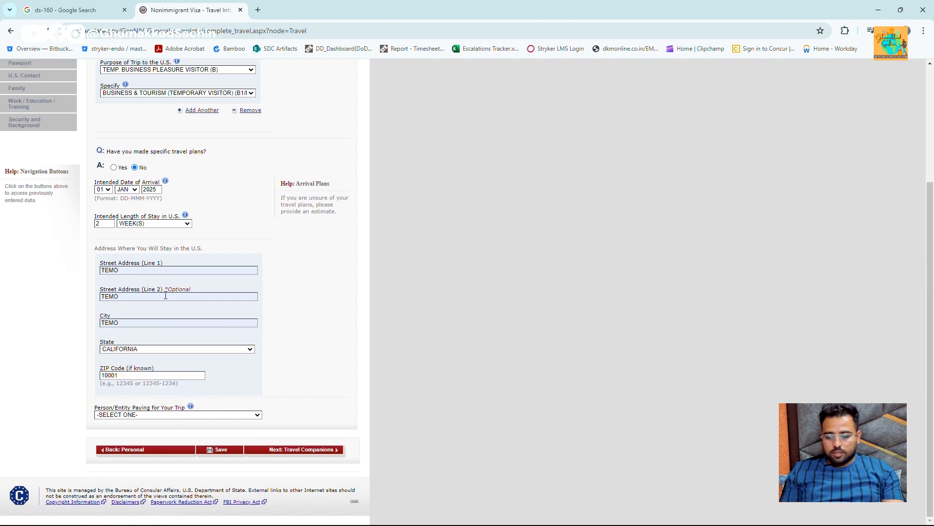
click(163, 417)
key(Return)
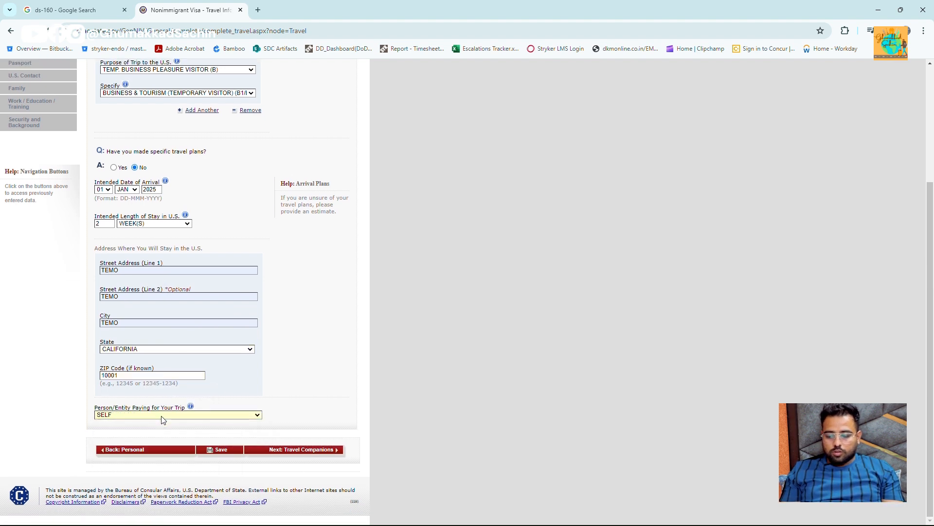
click(332, 451)
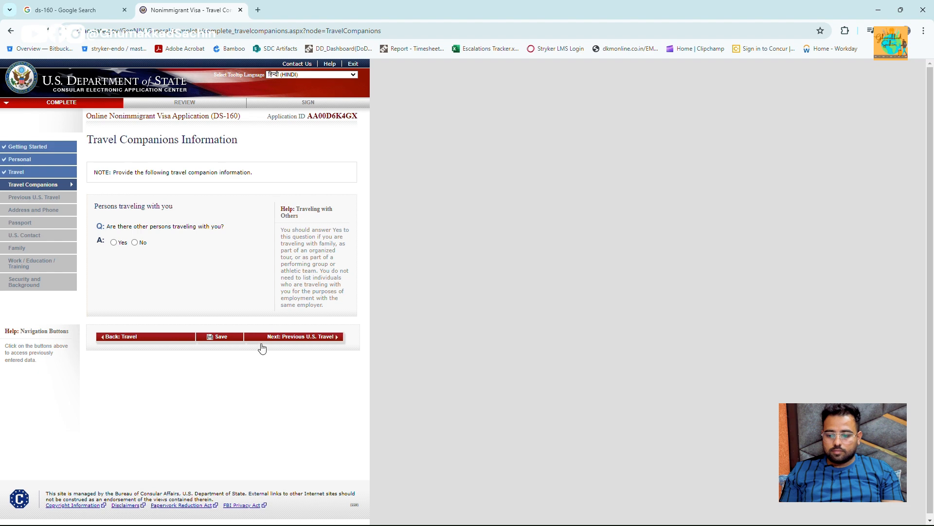
- Save the Travel Companions page and answer No to traveling with other persons
click(218, 335)
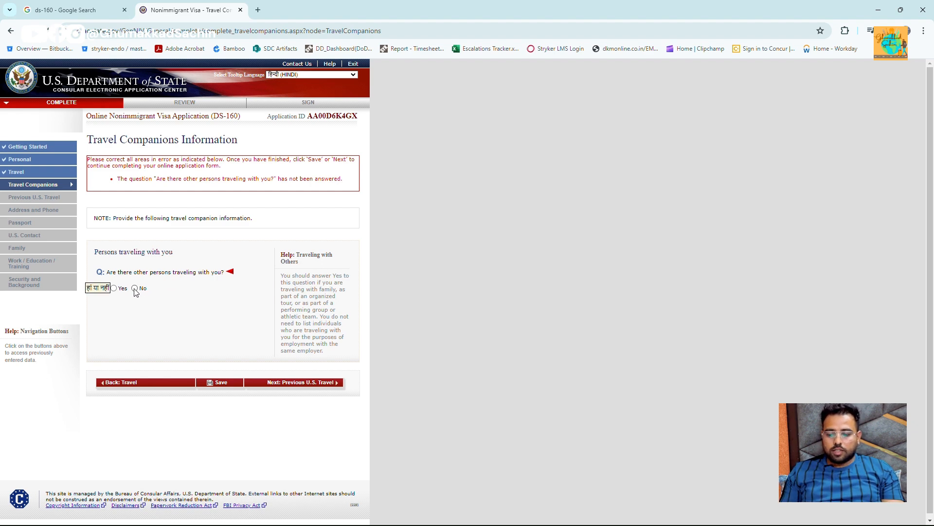
click(135, 288)
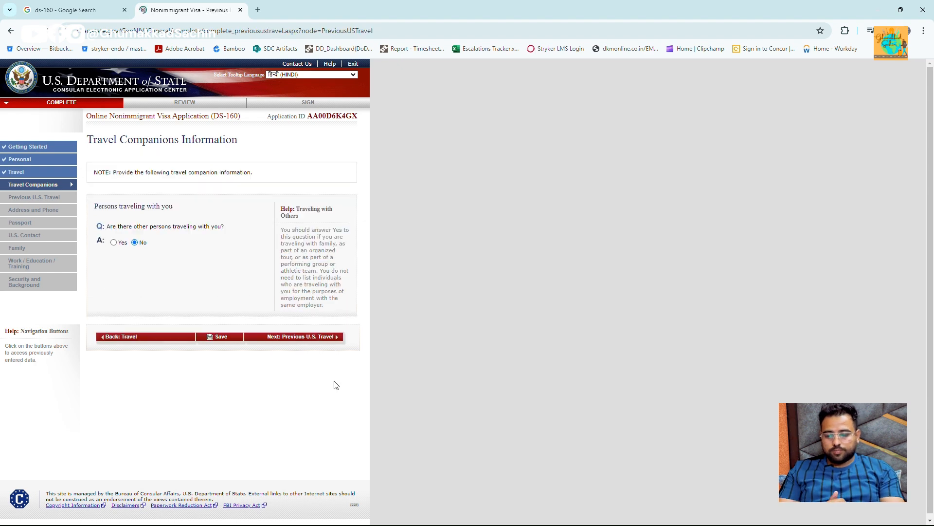
scroll(206, 328, down, 1)
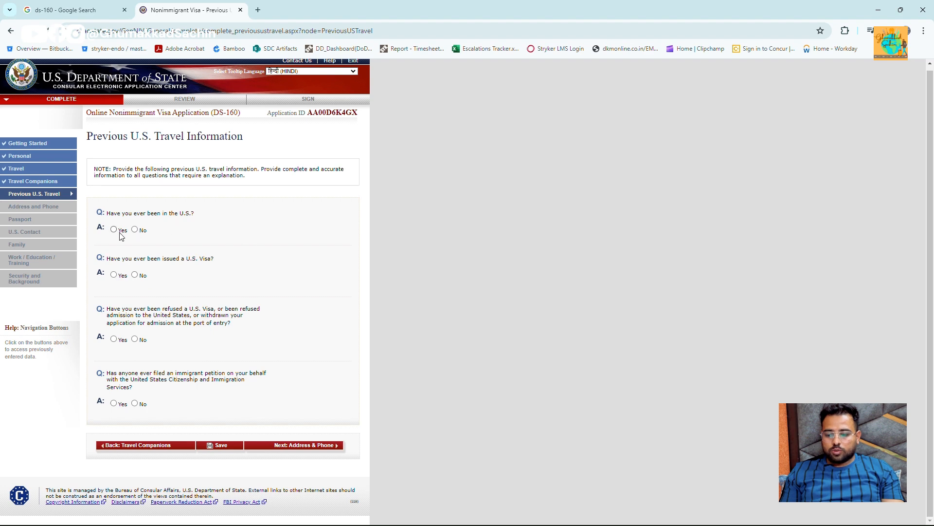
- Answer No to prior U.S. visits, visas issued, visa refusals and immigrant petitions, then continue
click(135, 229)
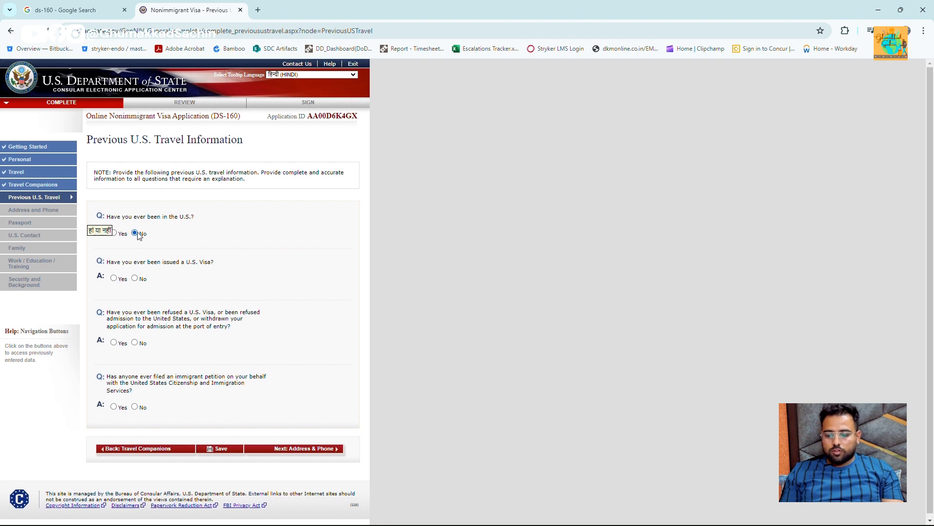
click(135, 279)
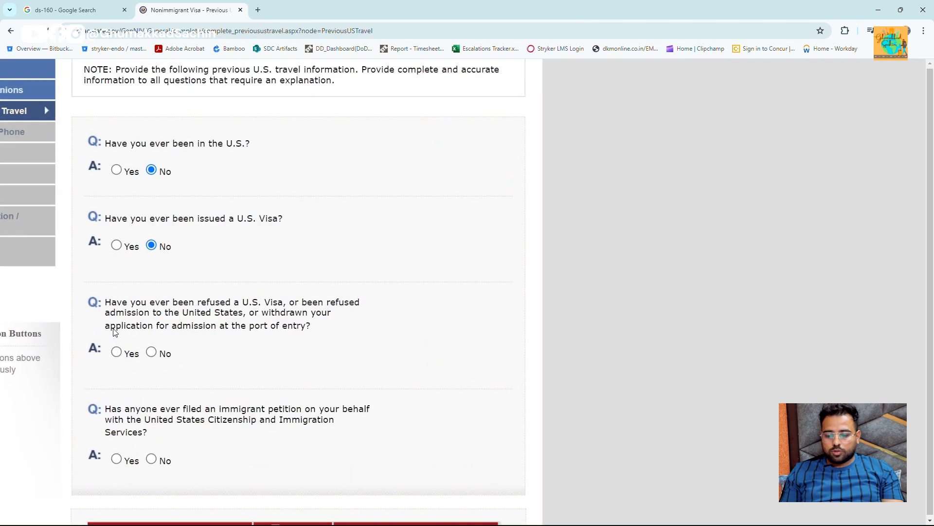
click(152, 351)
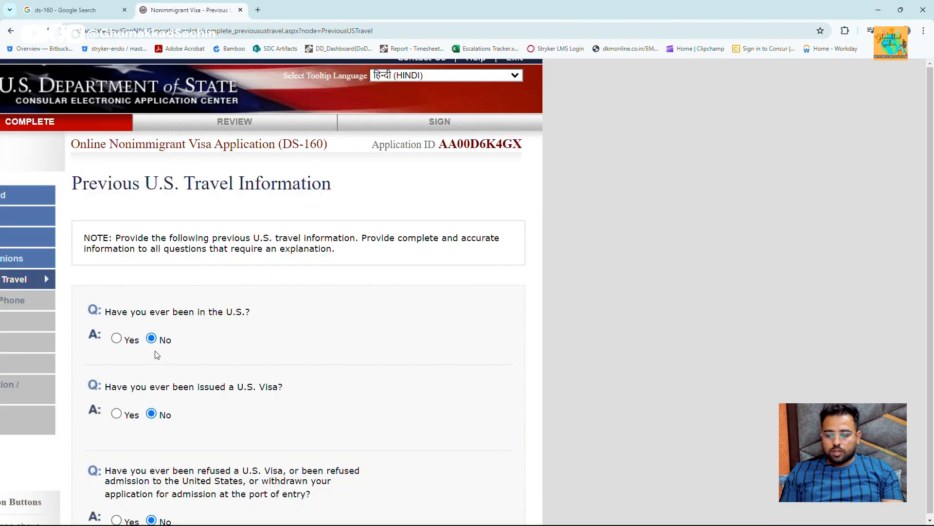
scroll(165, 357, down, 4)
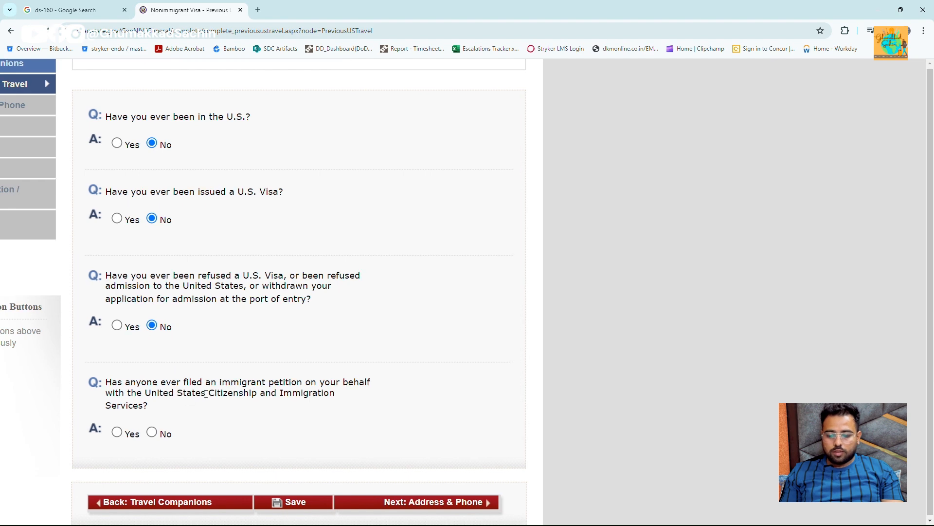
click(151, 432)
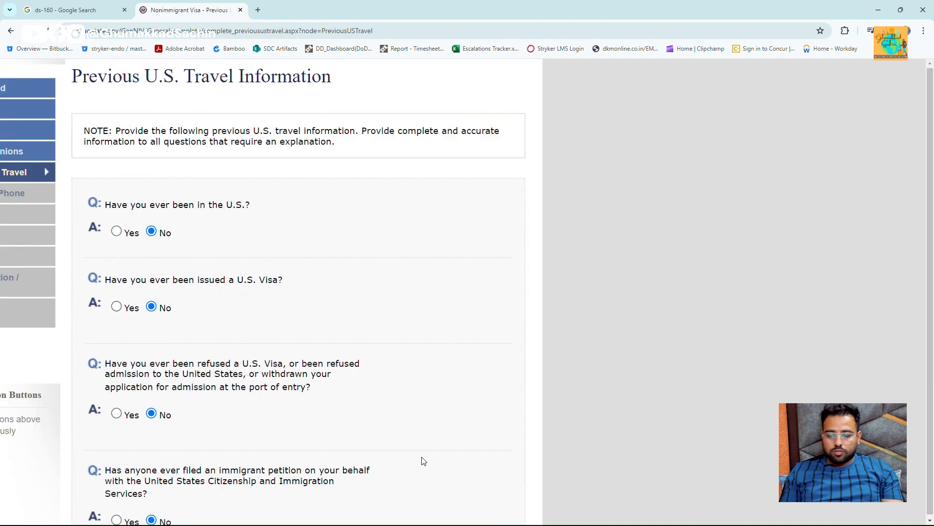
scroll(334, 408, down, 4)
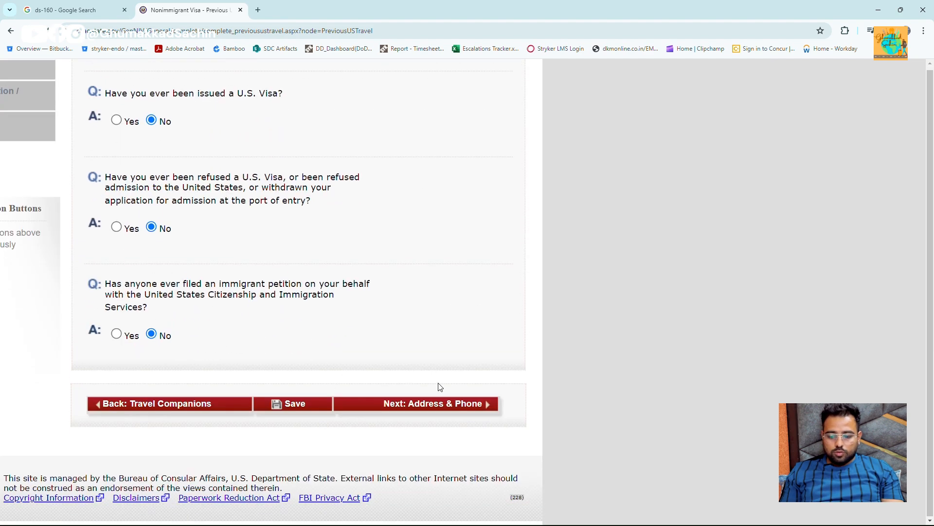
click(477, 403)
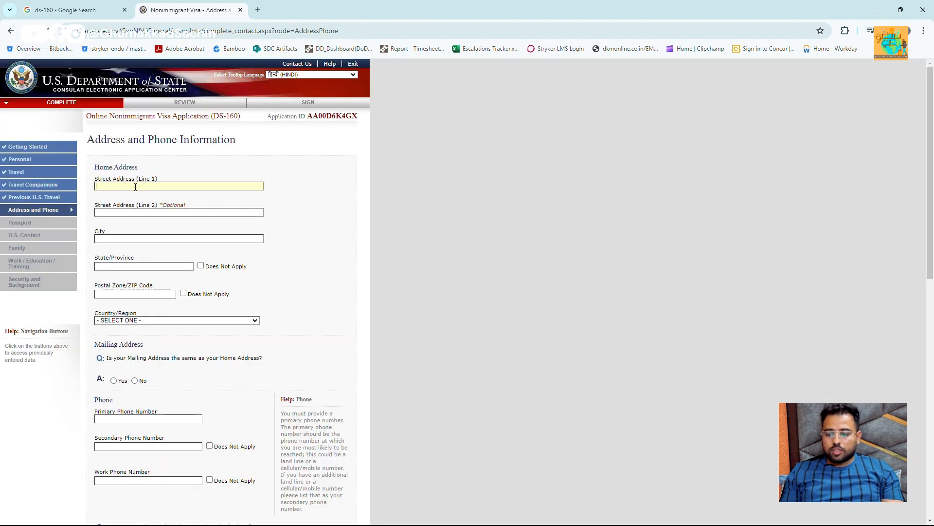
- Fill both home street address lines with GURGAON
text(GURGAON)
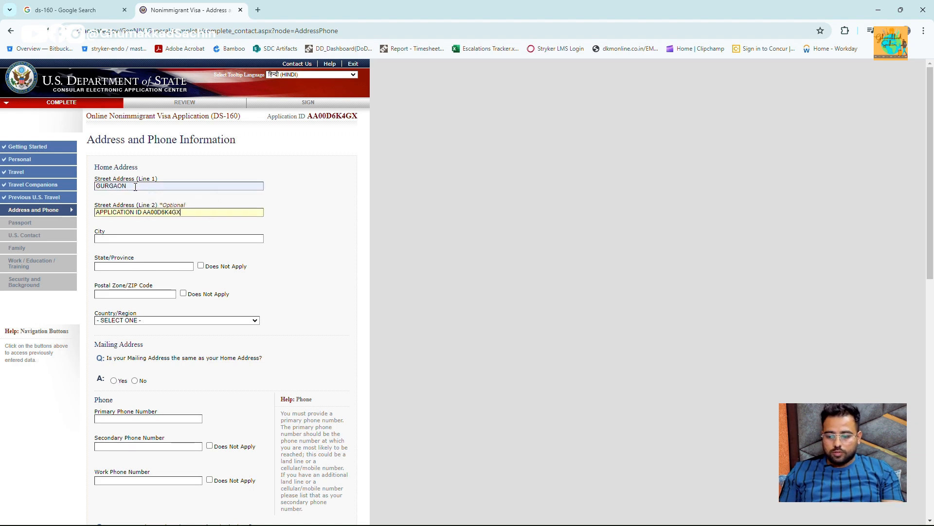
scroll(136, 190, down, 12)
scroll(138, 188, up, 12)
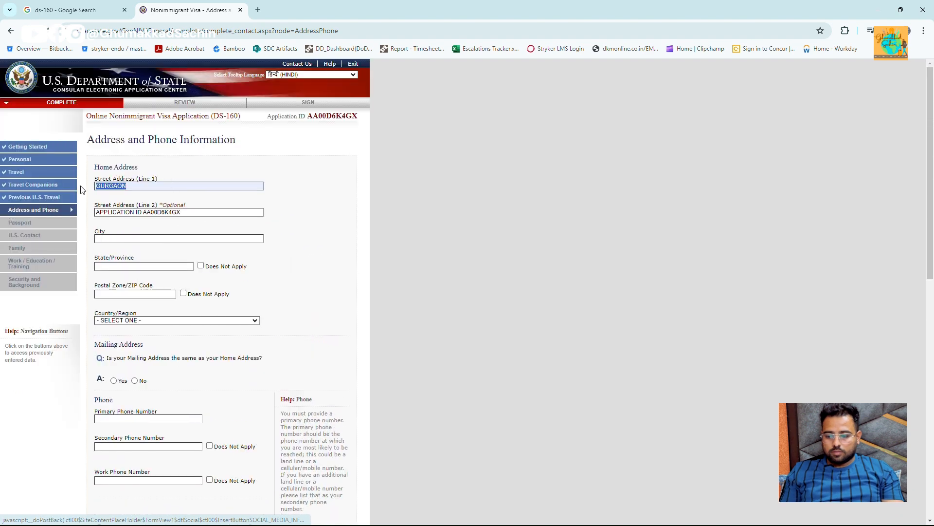
double_click(125, 186)
key(ctrl+c)
key(Tab)
key(ctrl+v)
scroll(125, 191, down, 10)
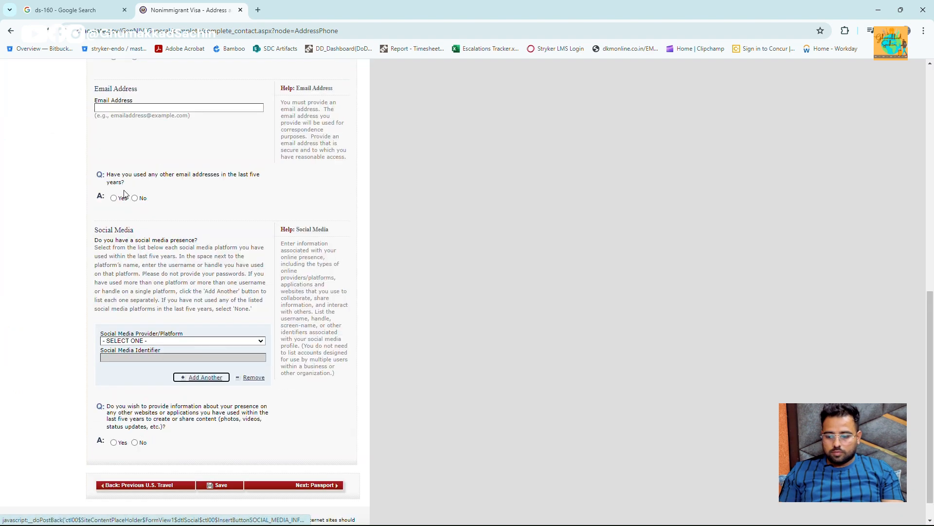
scroll(162, 210, up, 6)
scroll(162, 211, up, 2)
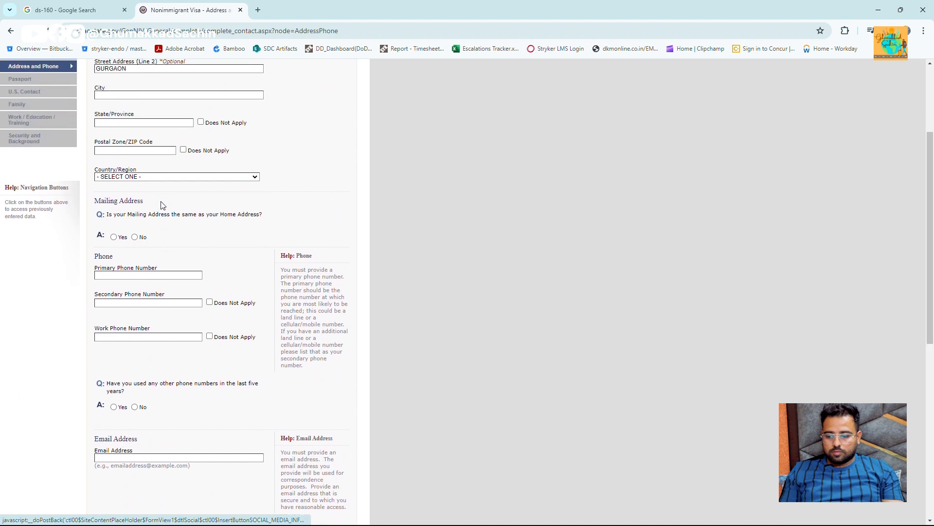
- Set city Gurgaon, state Haryana, the postal code, country INDIA, and answer the mailing-address question
click(121, 116)
key(ctrl+v)
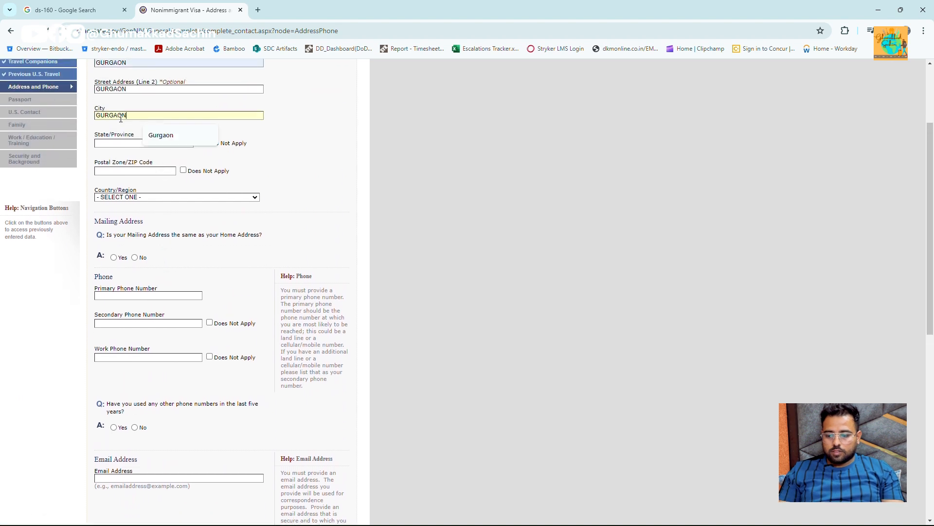
click(122, 142)
key(Return)
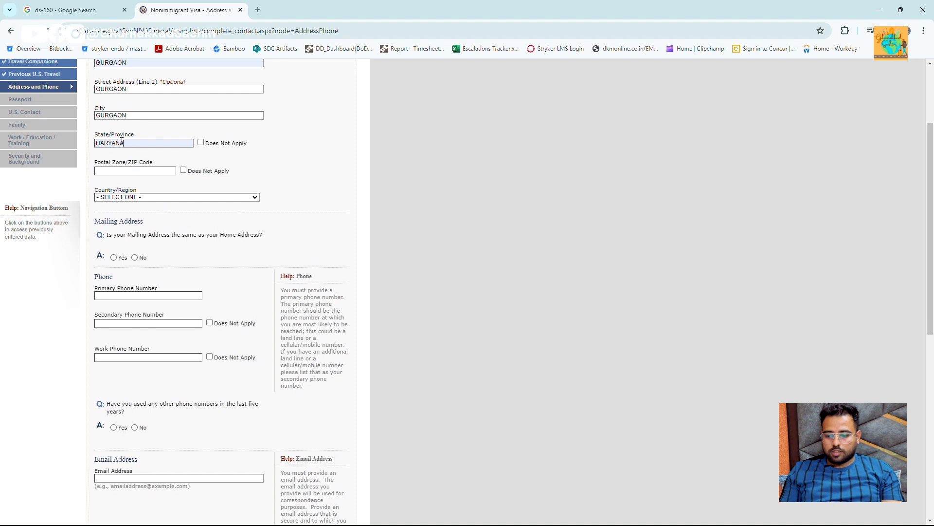
click(141, 171)
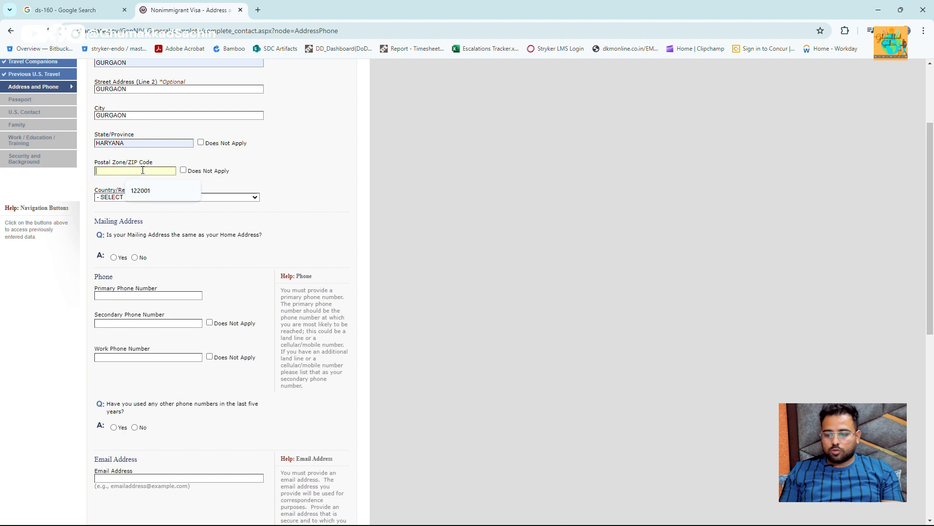
text(122001)
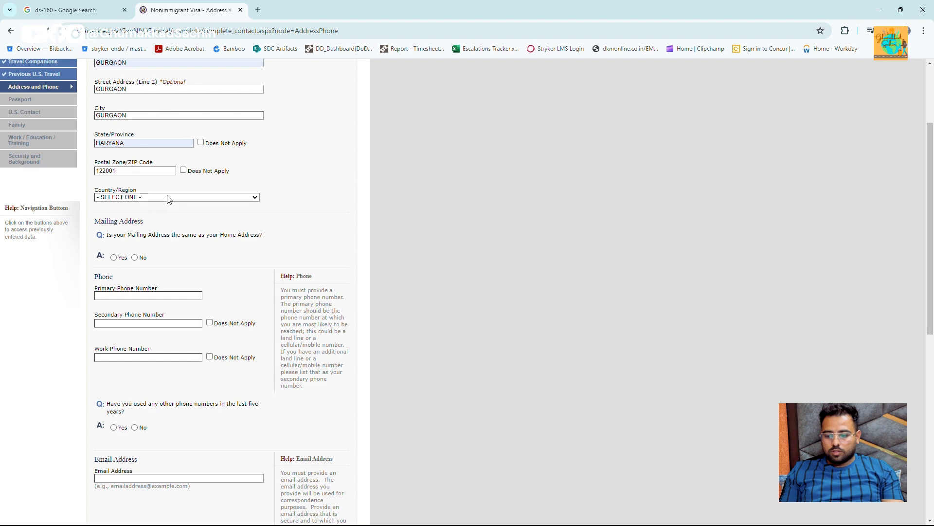
click(167, 196)
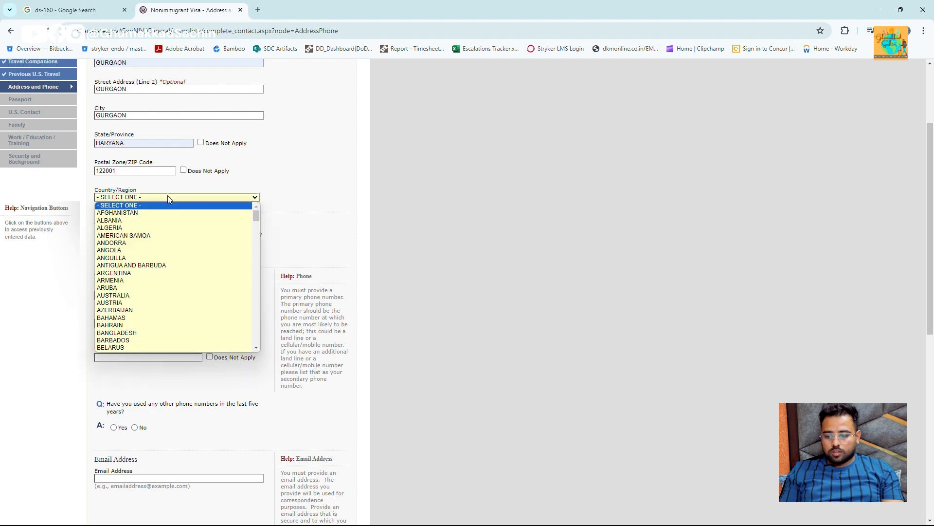
text(india)
key(Return)
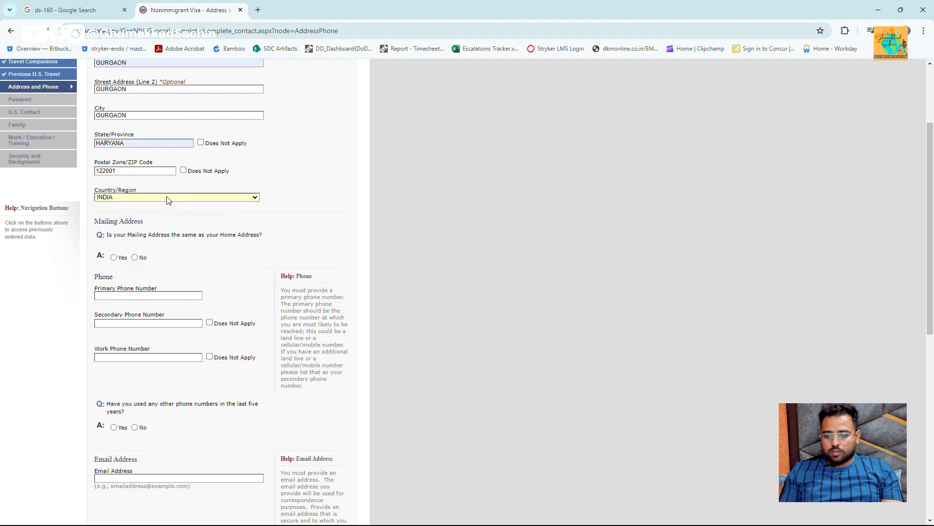
click(135, 258)
scroll(146, 268, down, 3)
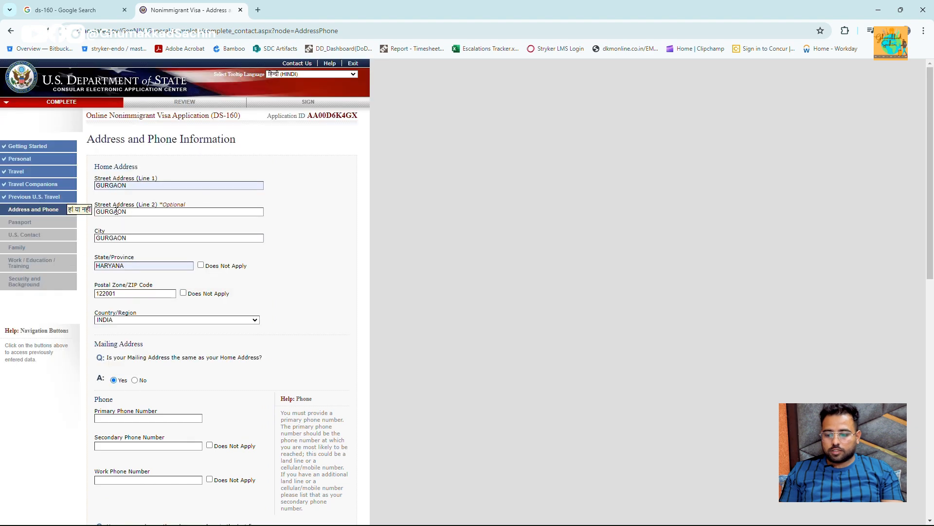
scroll(146, 243, down, 4)
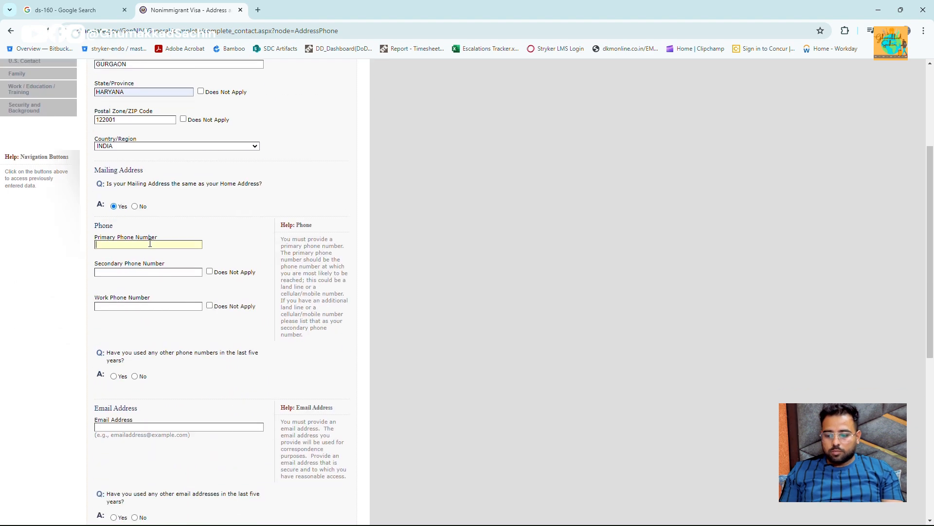
- Enter the primary phone number, mark secondary and work phones not applicable, and answer No to other phones
text(123456465)
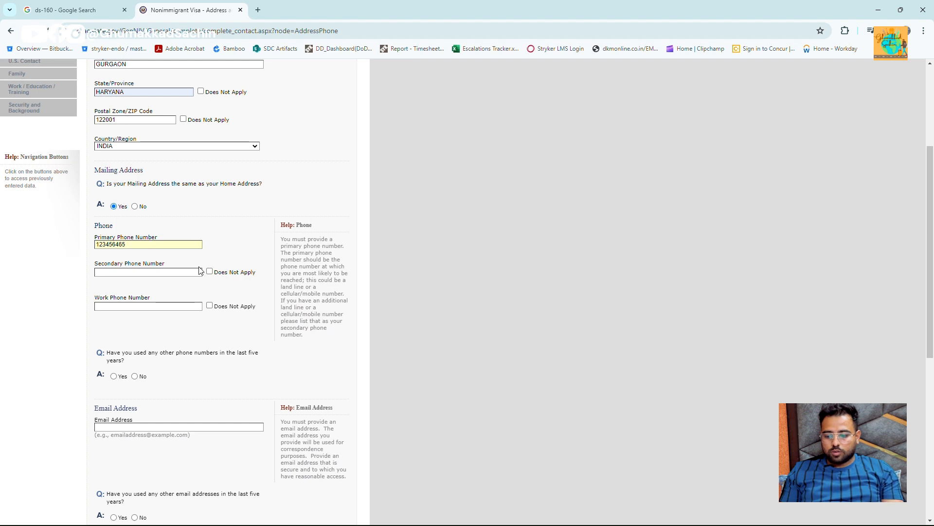
click(210, 271)
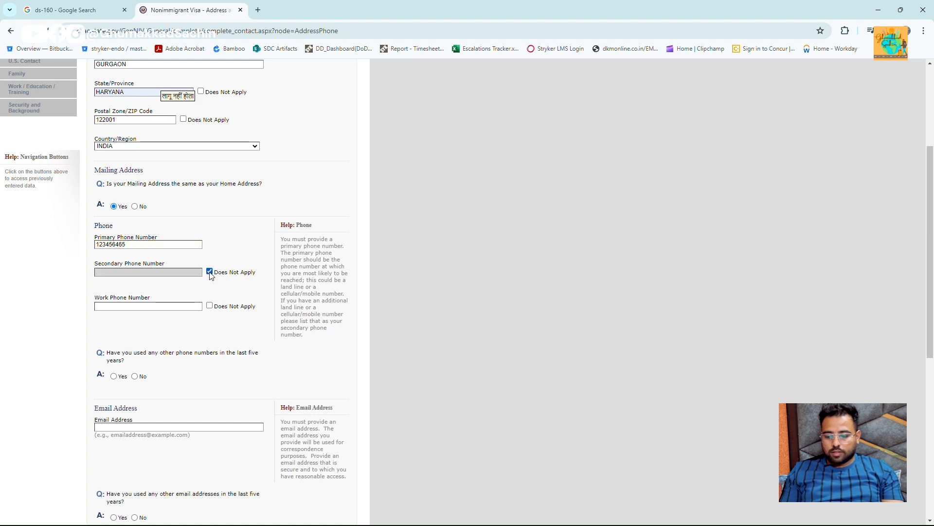
click(210, 306)
scroll(174, 348, down, 2)
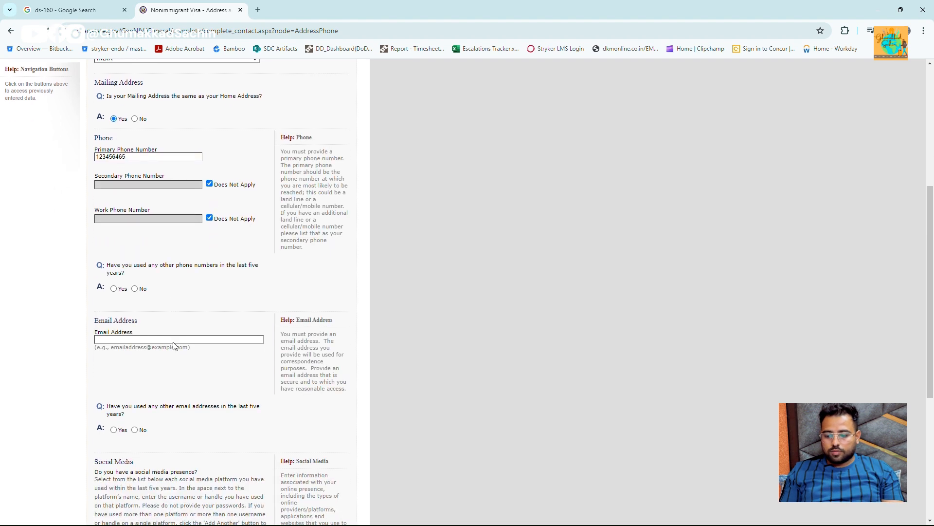
click(135, 288)
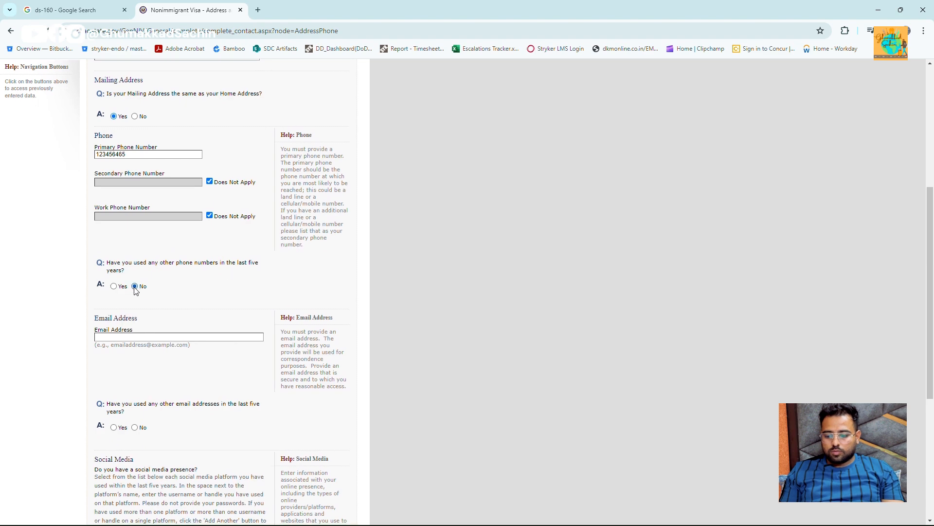
scroll(152, 263, up, 5)
scroll(165, 292, down, 5)
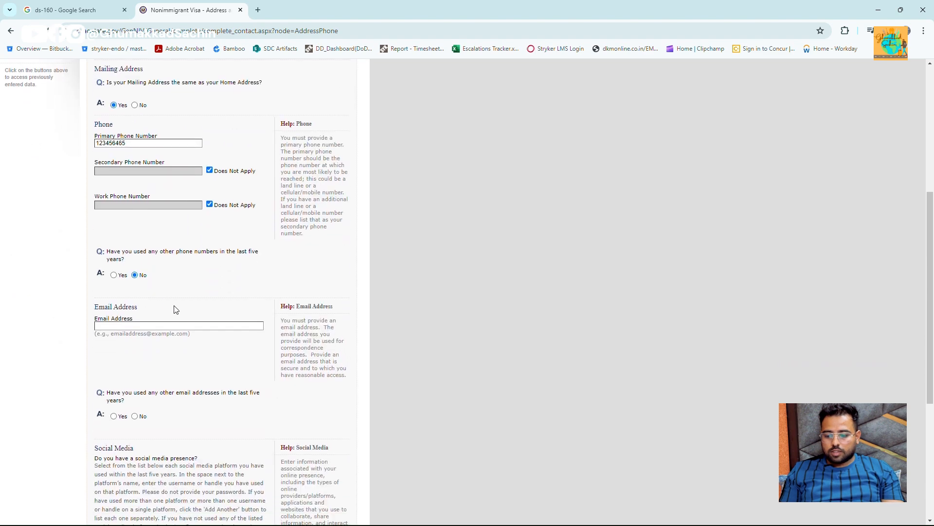
- Enter the applicant's e-mail, answer No to other e-mails and websites, remove the social media entry, and continue
click(193, 322)
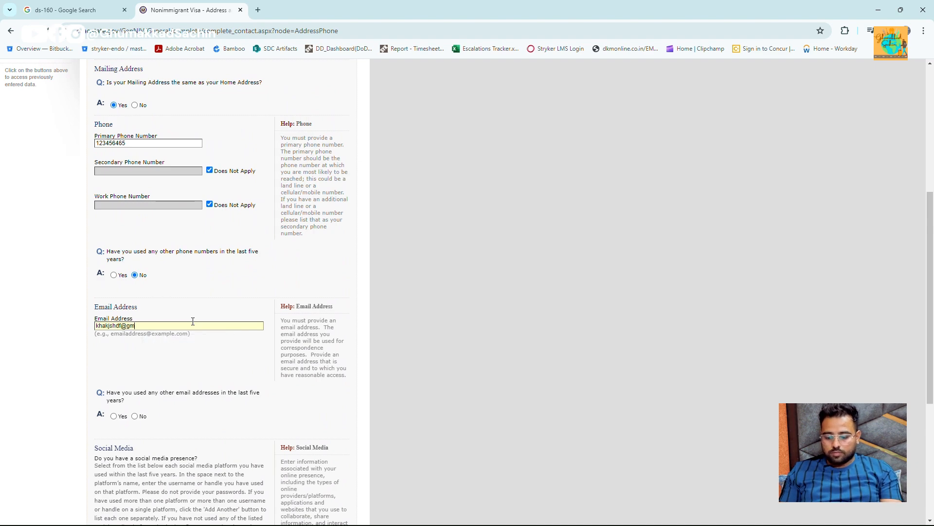
scroll(161, 233, down, 3)
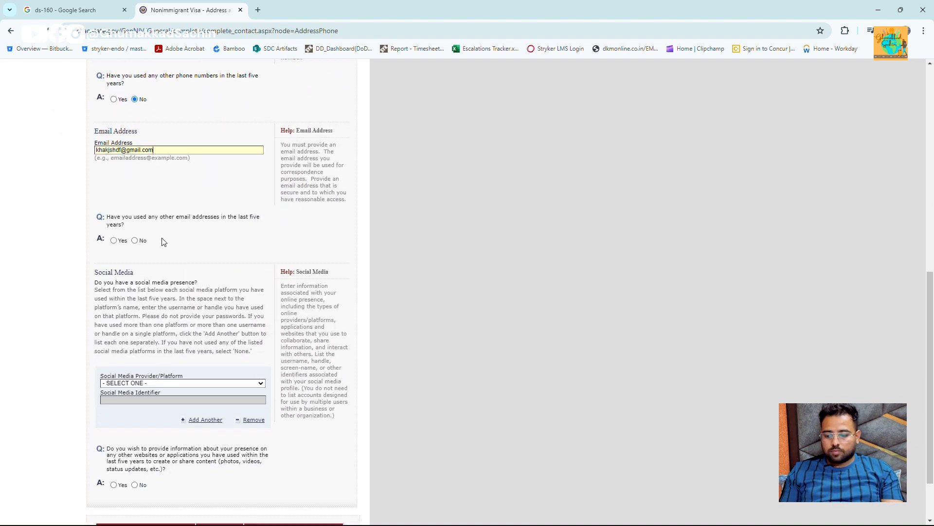
click(135, 241)
scroll(189, 218, down, 4)
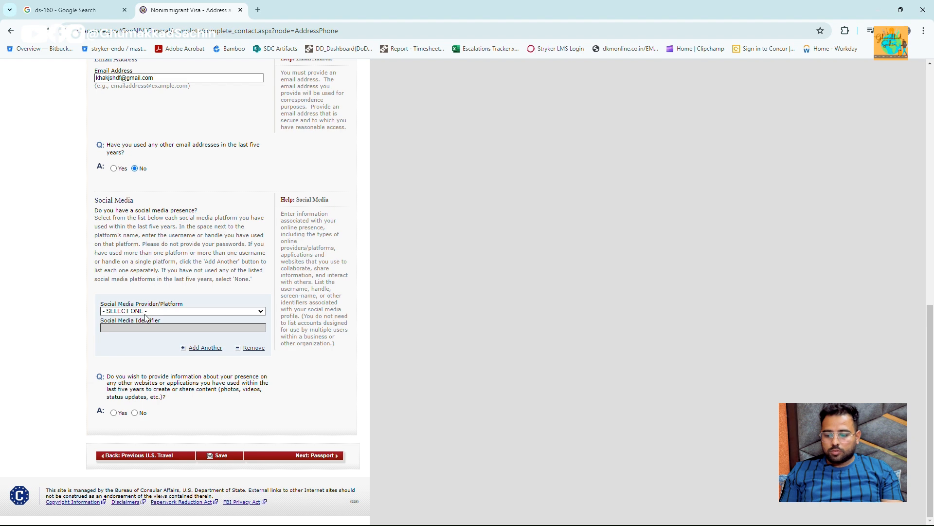
click(250, 348)
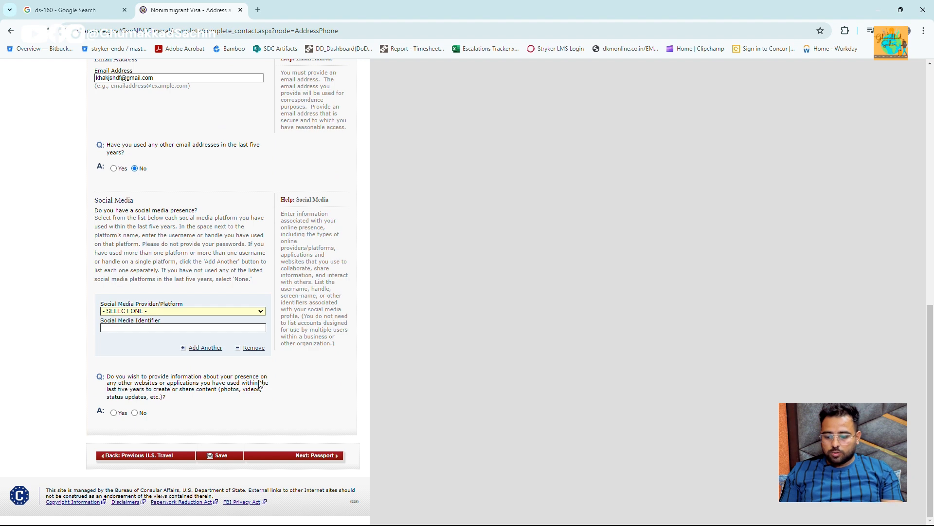
click(135, 414)
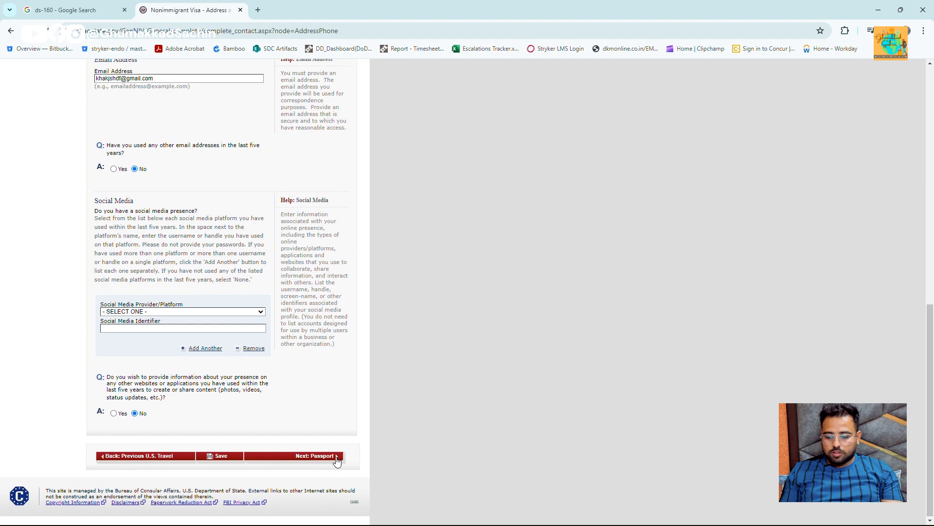
click(337, 457)
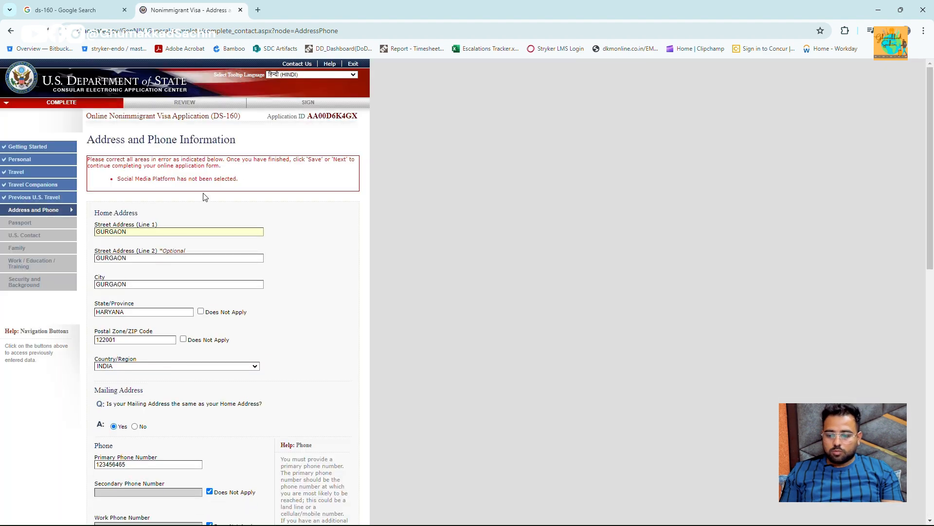
- Pick INSTAGRAM as the social media platform, enter the applicant's username, and continue to Passport
scroll(161, 231, down, 4)
scroll(161, 233, down, 8)
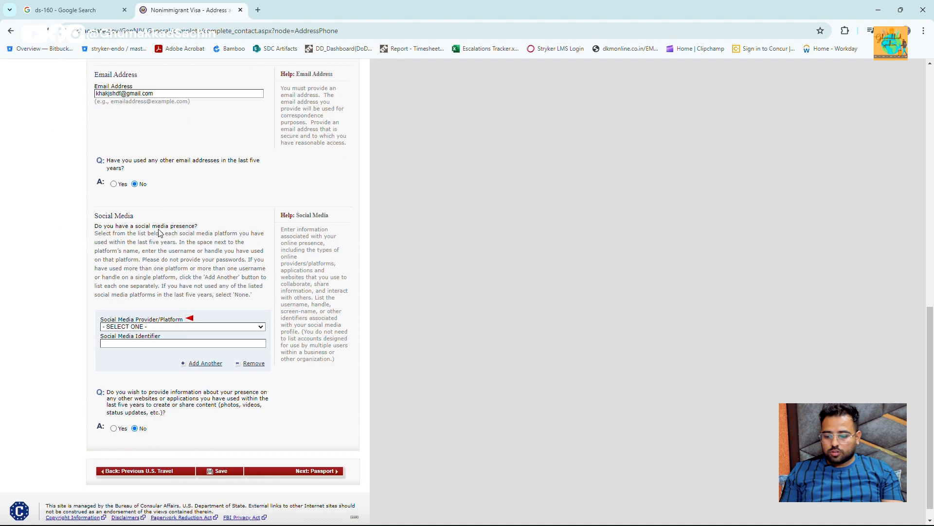
click(183, 311)
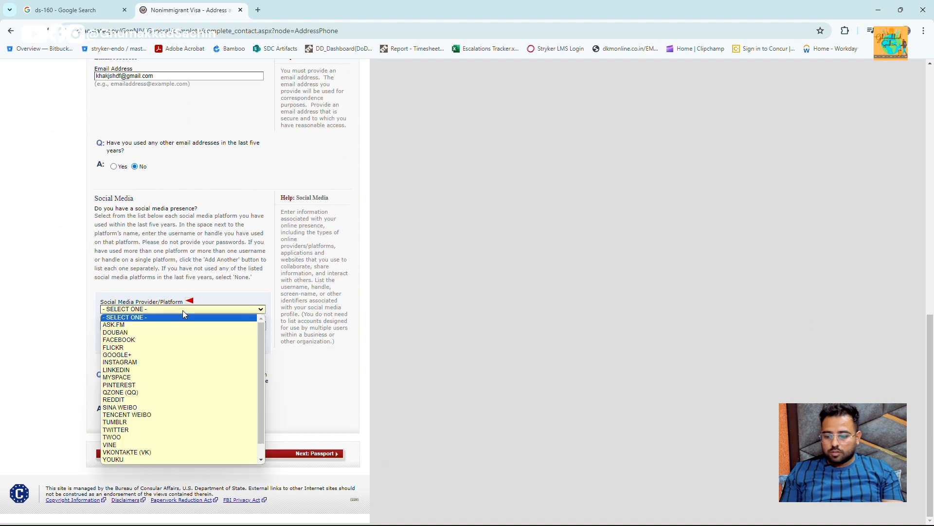
click(169, 362)
scroll(187, 333, up, 4)
scroll(187, 333, down, 4)
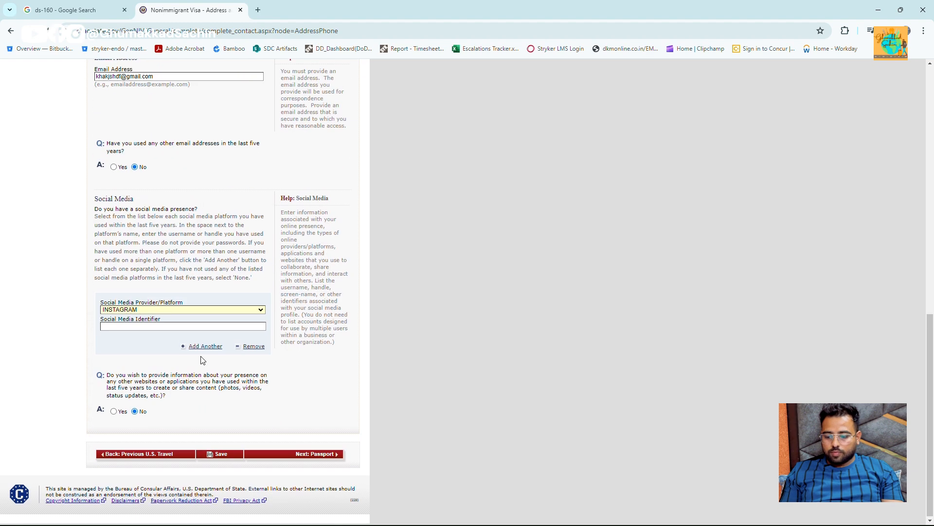
click(203, 329)
text(GHUMAKKADSACHIN)
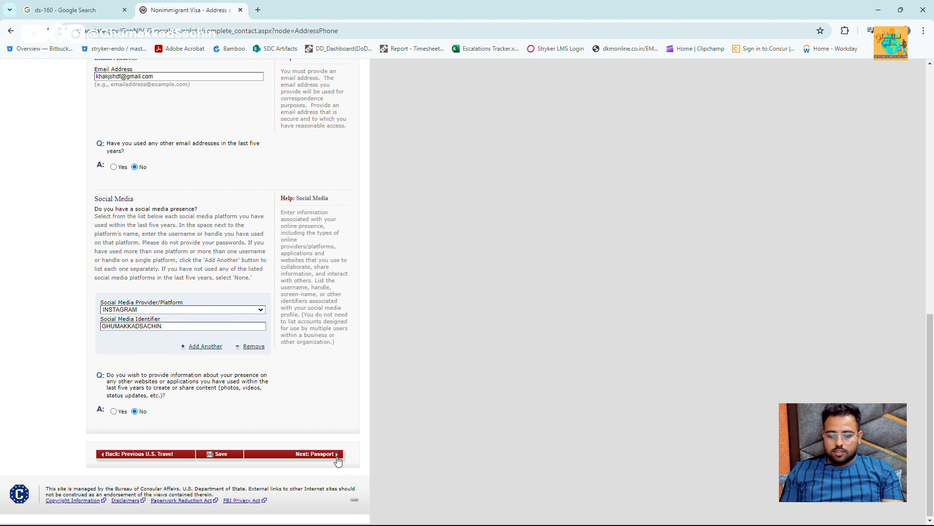
click(338, 460)
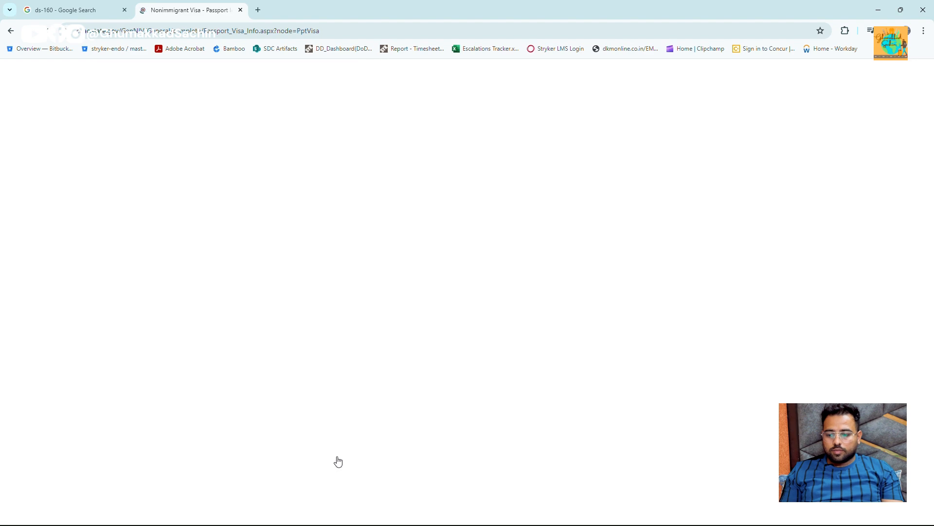
- Set the passport document type to REGULAR and enter the passport number
scroll(335, 458, down, 3)
scroll(228, 348, up, 3)
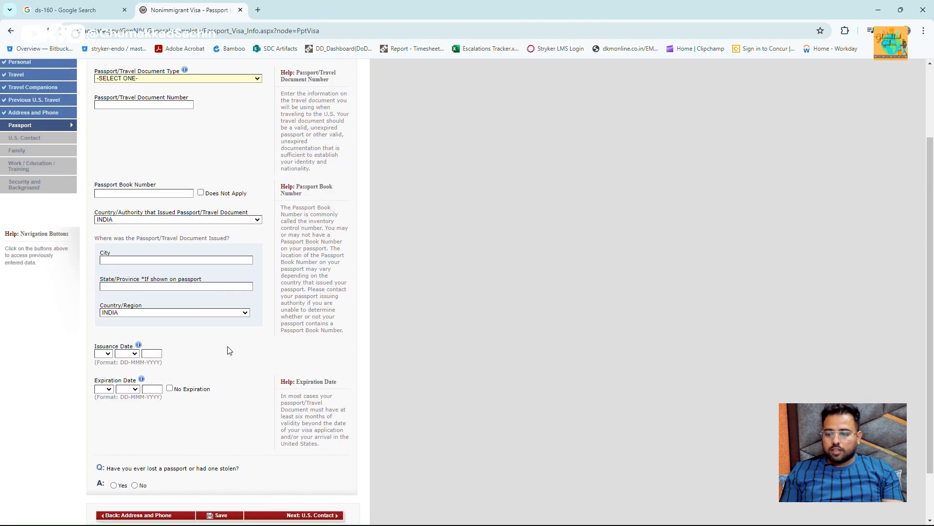
click(163, 148)
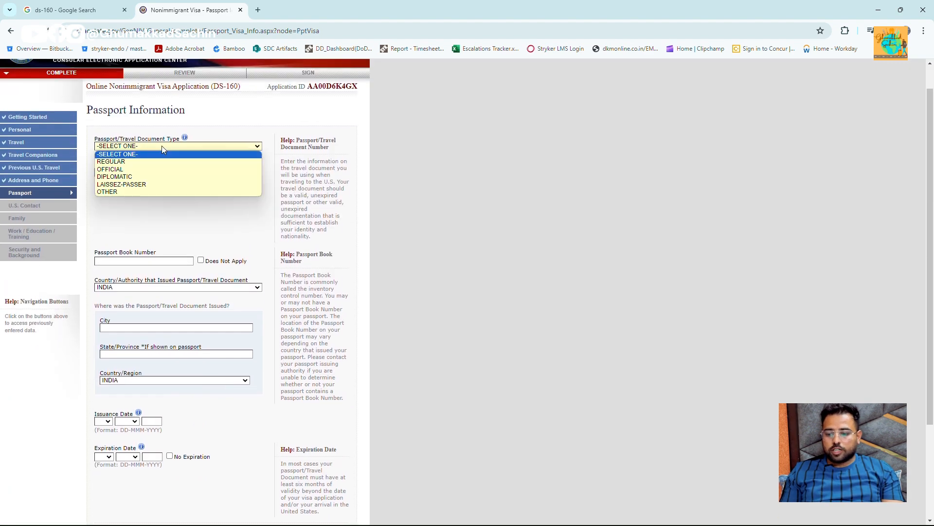
key(Down)
key(Return)
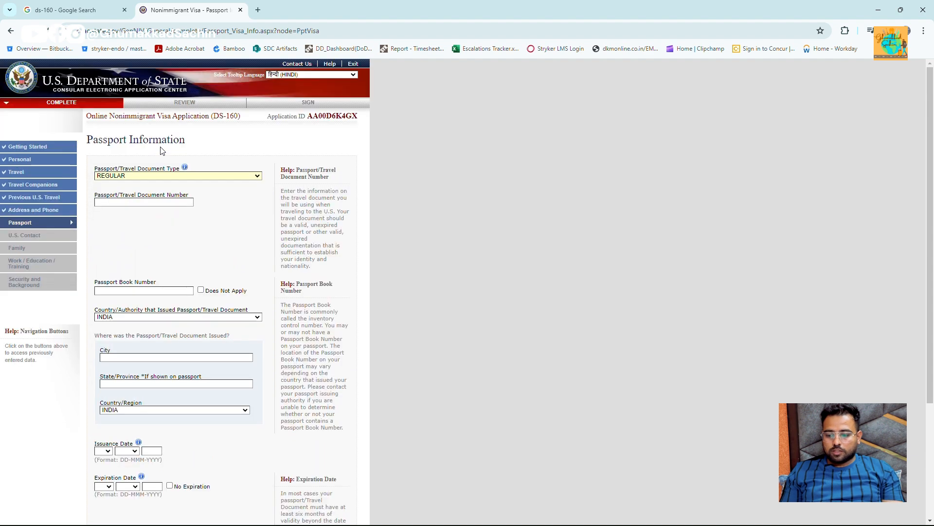
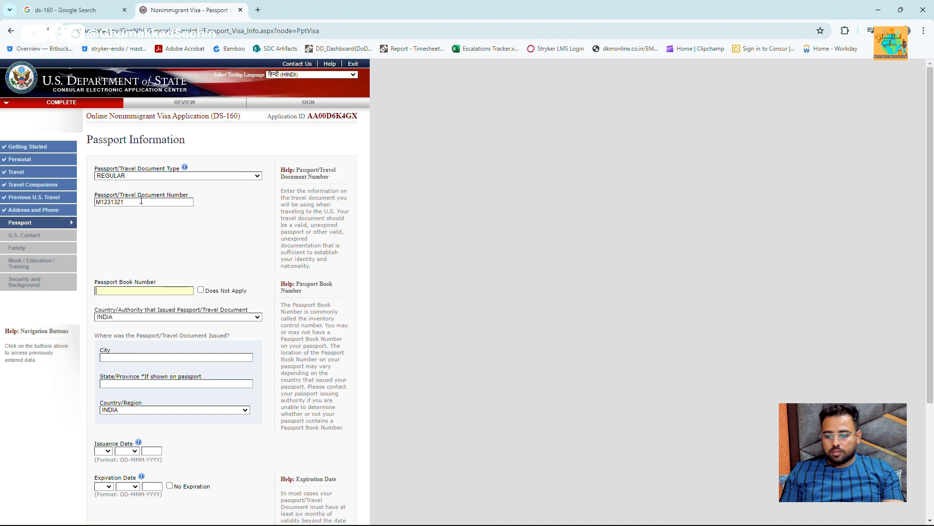
- Mark the passport book number as Does Not Apply and keep INDIA as the issuing country
scroll(151, 214, down, 1)
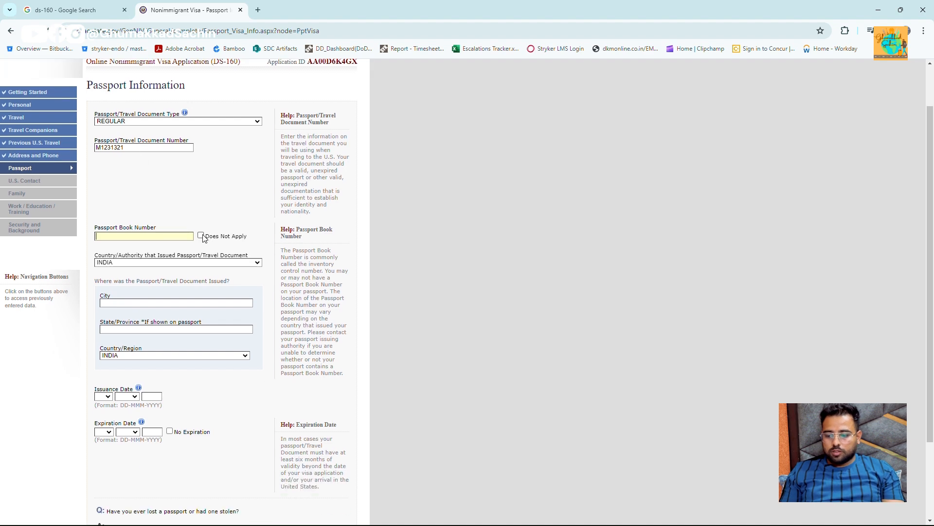
click(201, 235)
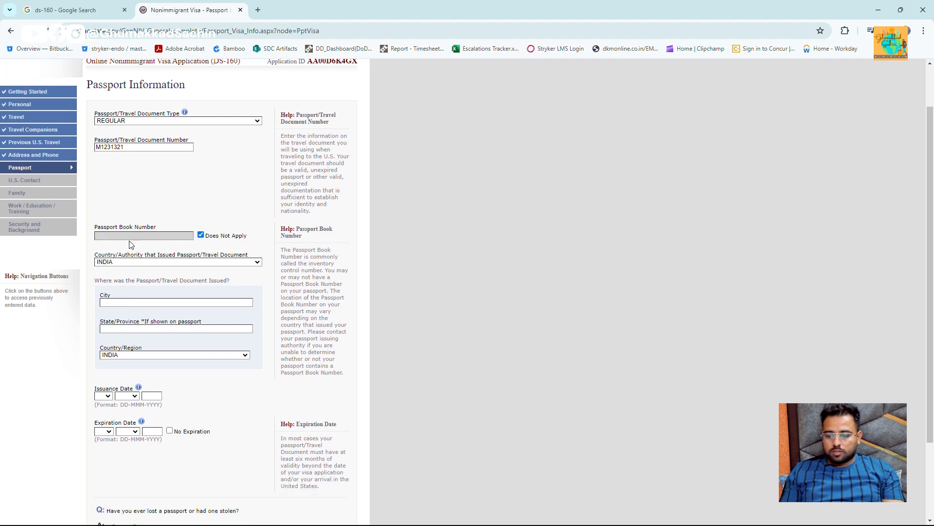
scroll(131, 234, down, 1)
click(143, 192)
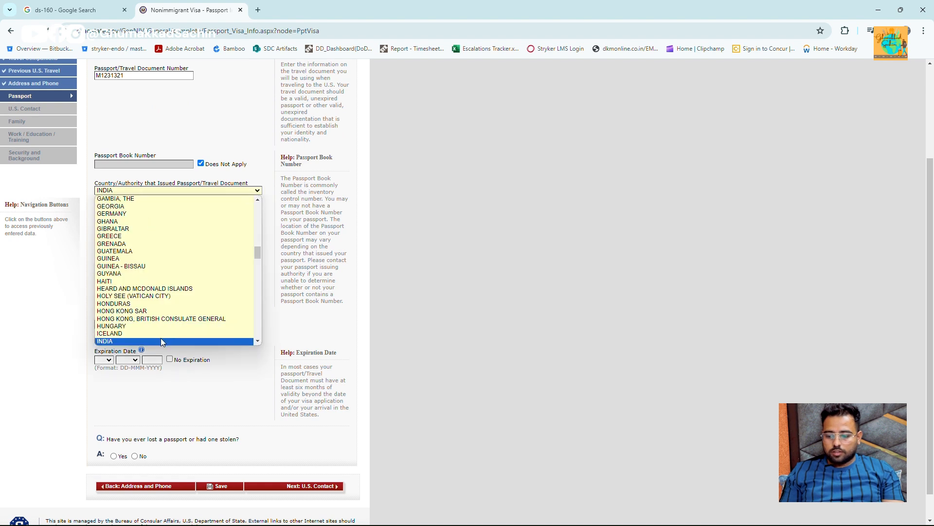
click(160, 341)
click(139, 201)
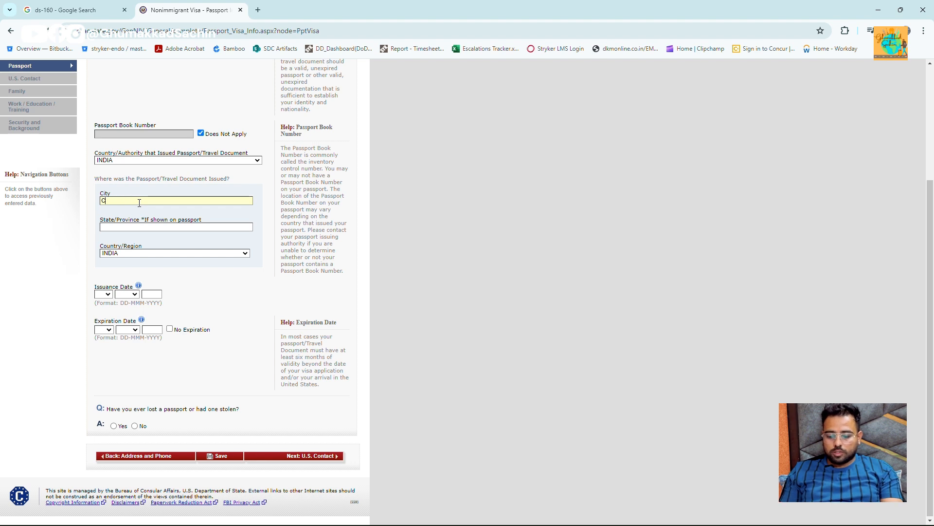
- Enter CHANDIGARH as the issue city and state, with issuance date 01 JAN 2019
text(CHANDIGARH)
key(Tab)
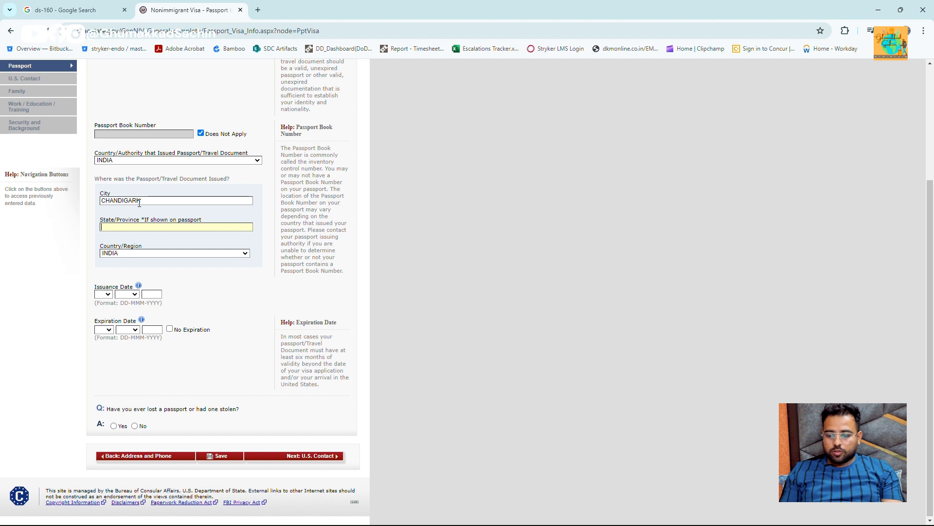
text(CHANDI)
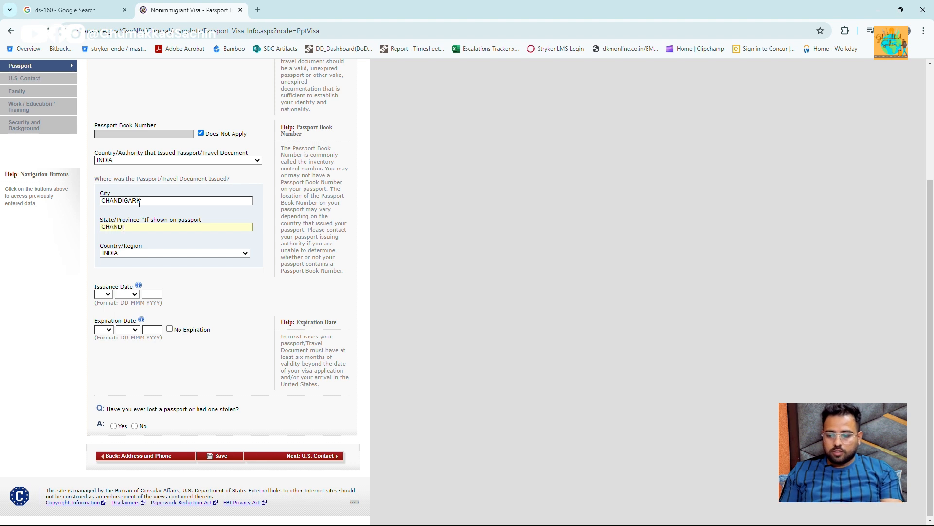
text(GARH)
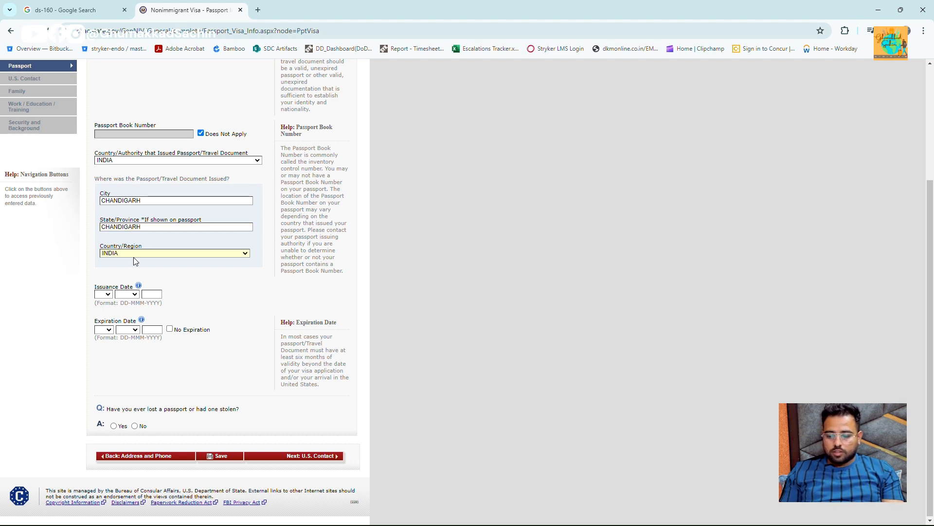
click(108, 294)
click(103, 305)
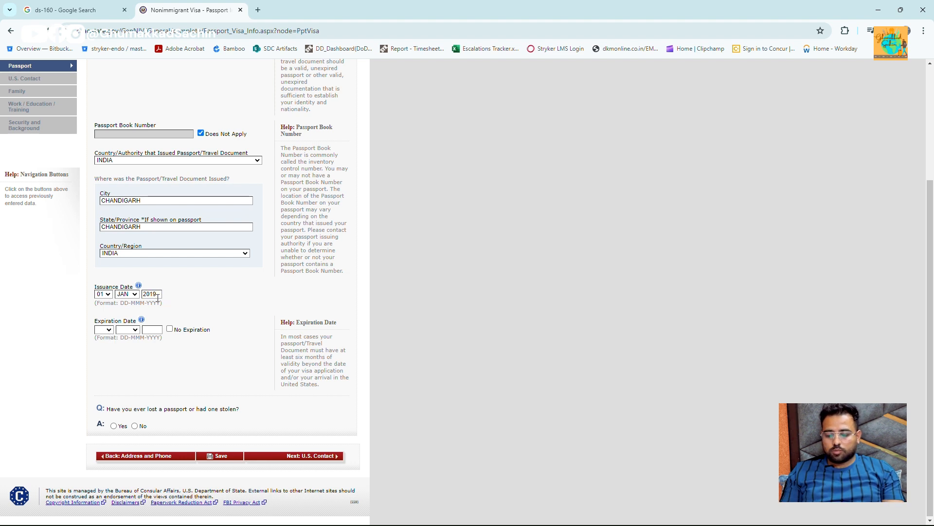
- Set the expiration date to 01 JAN 2029, answer No to a lost passport, and continue
click(103, 330)
key(Down)
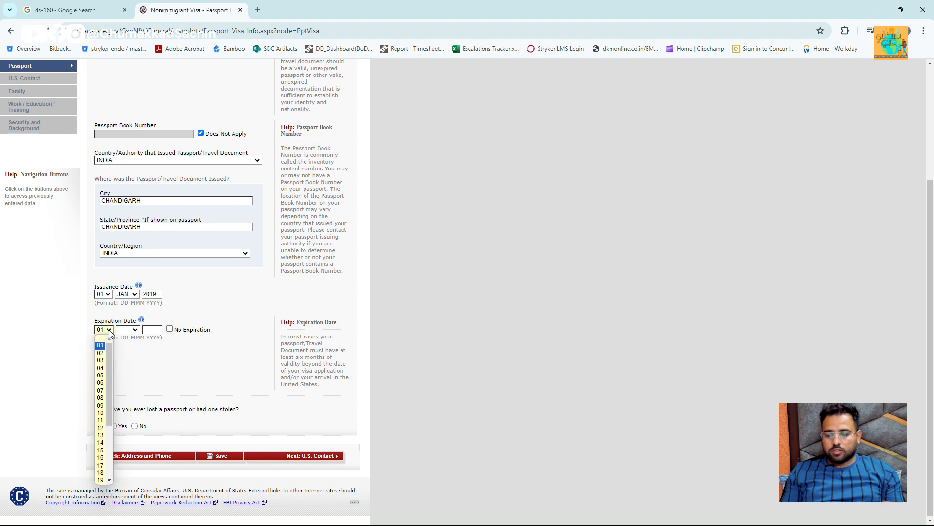
key(Return)
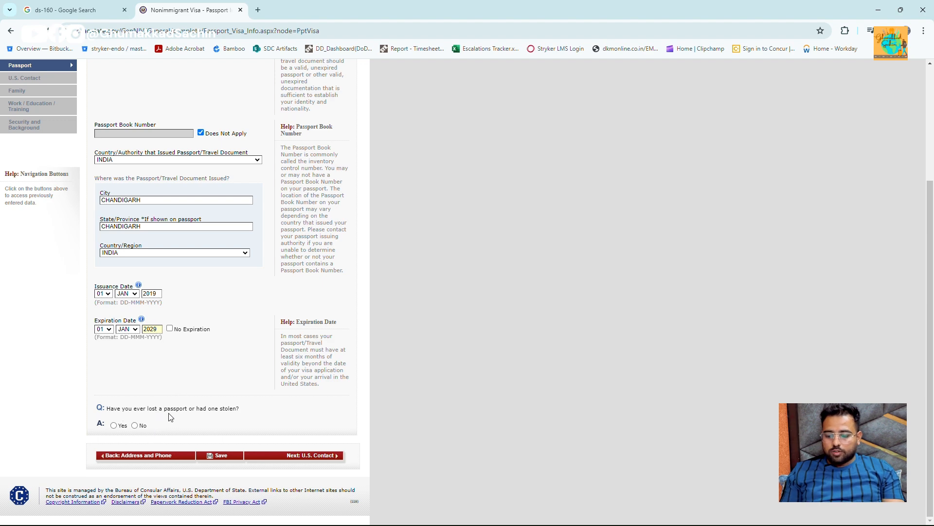
click(134, 426)
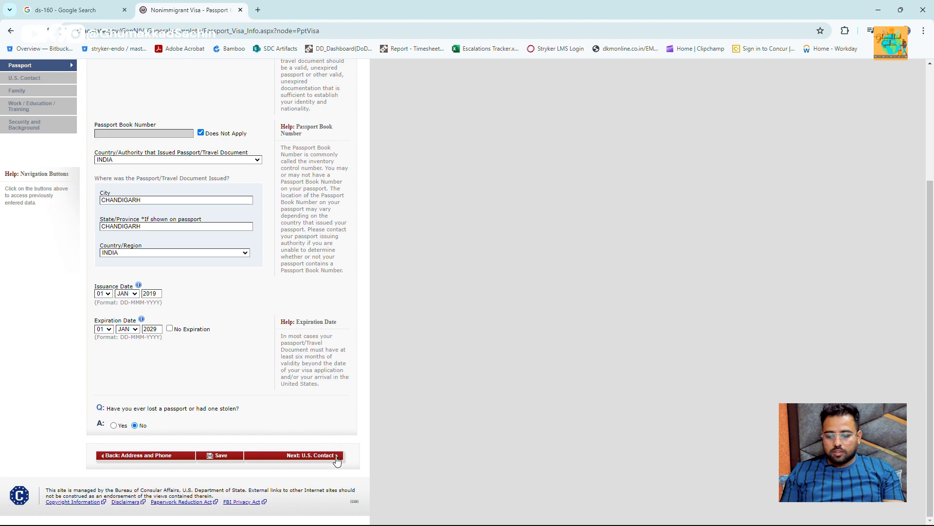
click(336, 458)
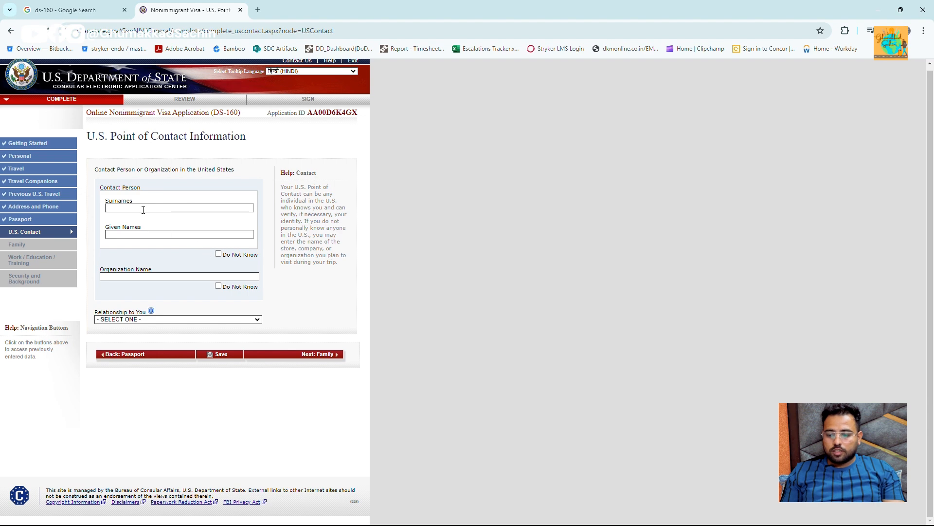
- Mark the U.S. contact's organization as Do Not Know and attempt to continue
click(218, 253)
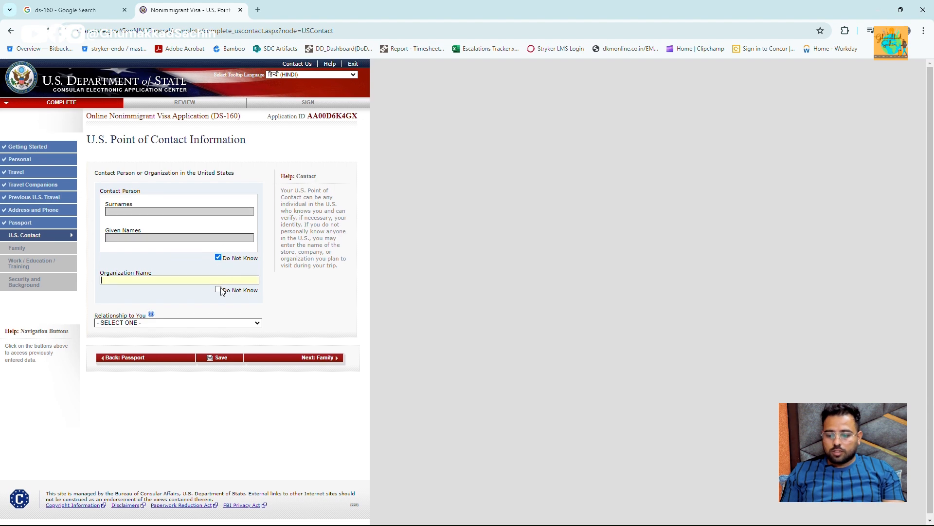
click(218, 291)
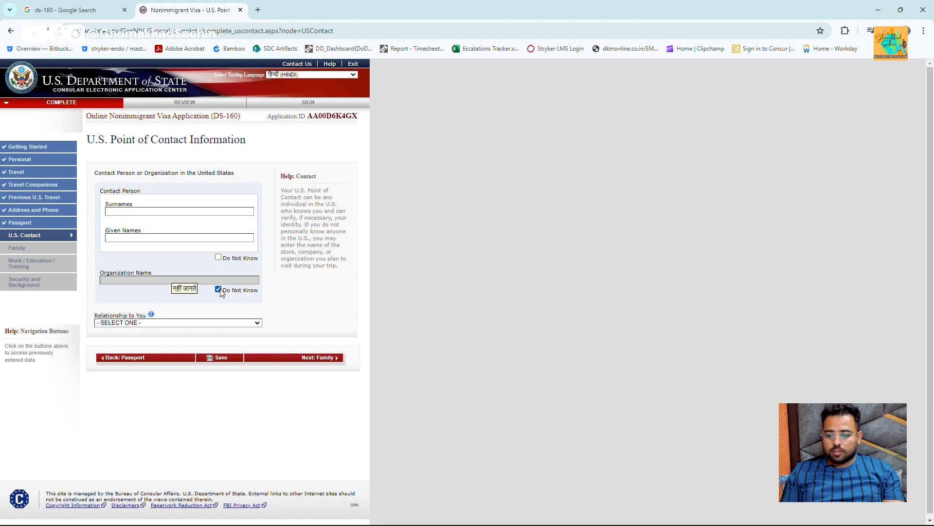
click(173, 323)
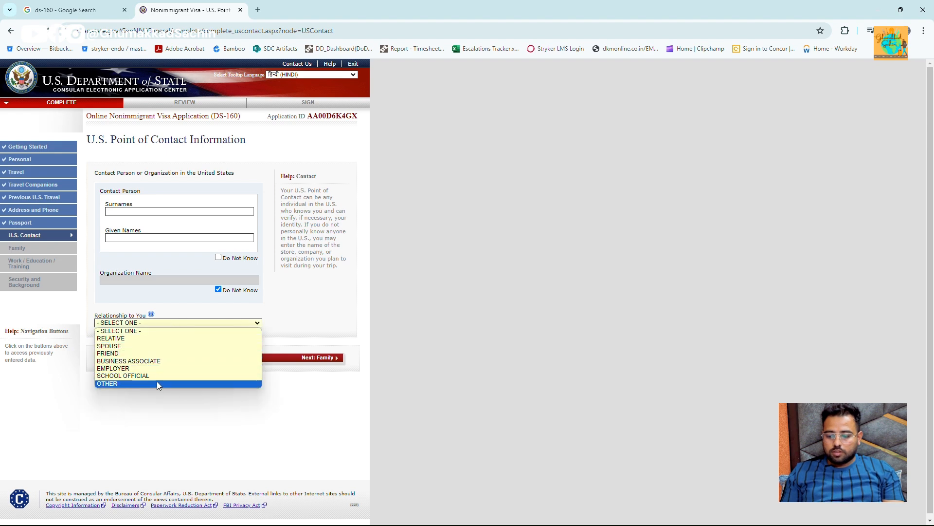
click(275, 327)
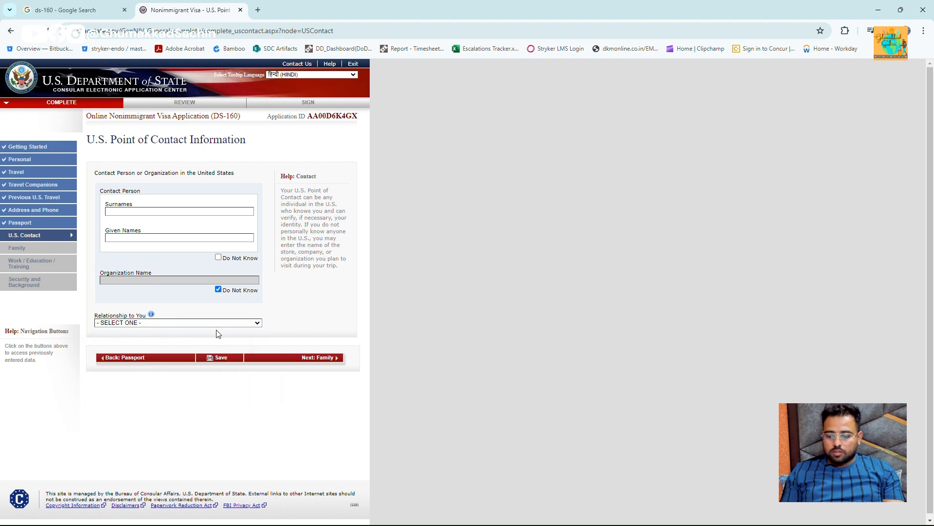
click(326, 357)
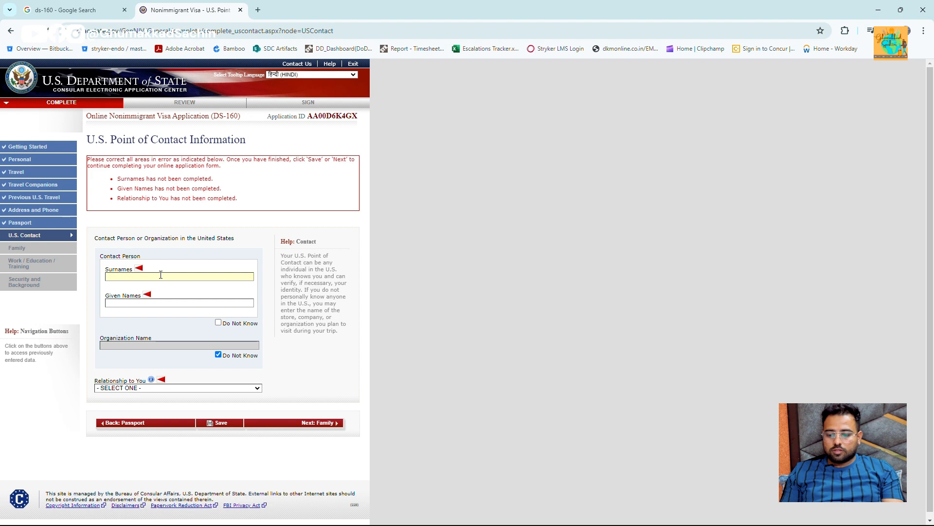
- Enter the contact's surname and given names and set the relationship to BUSINESS ASSOCIATE
text(TEST)
key(Tab)
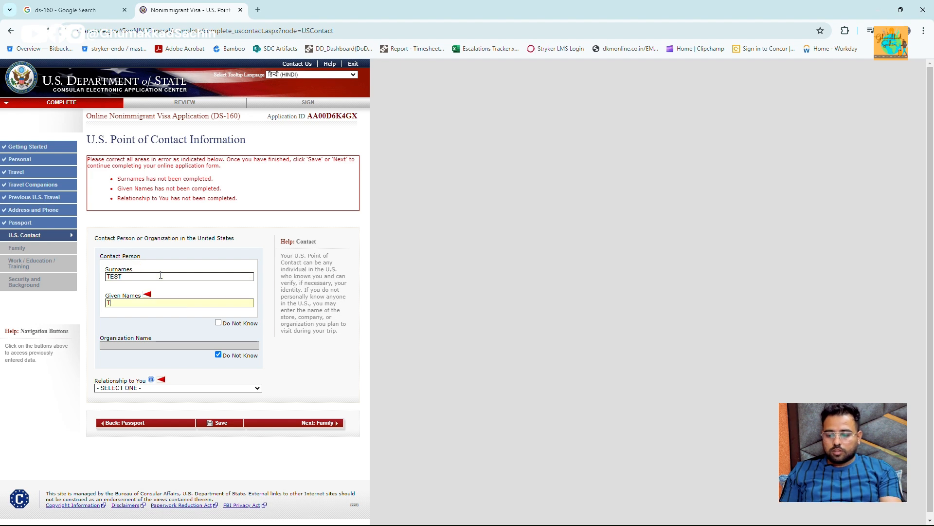
text(TEST)
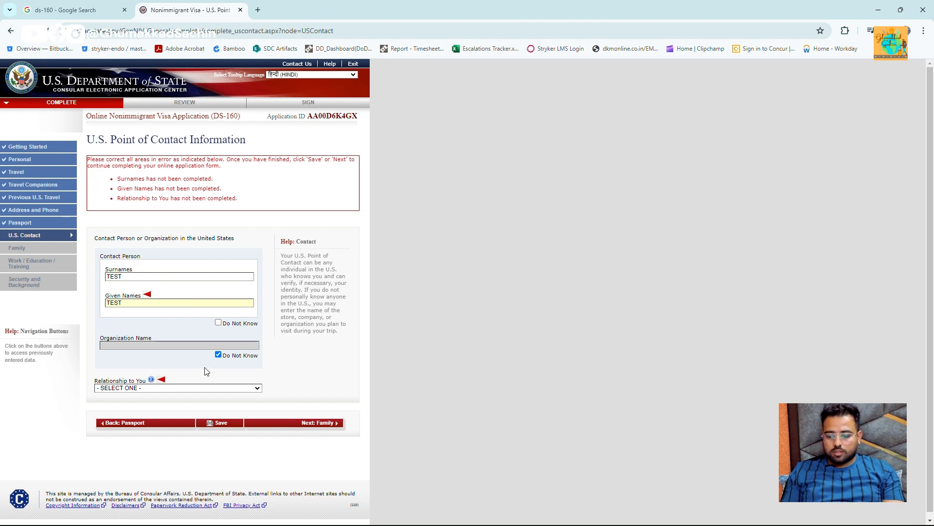
click(222, 388)
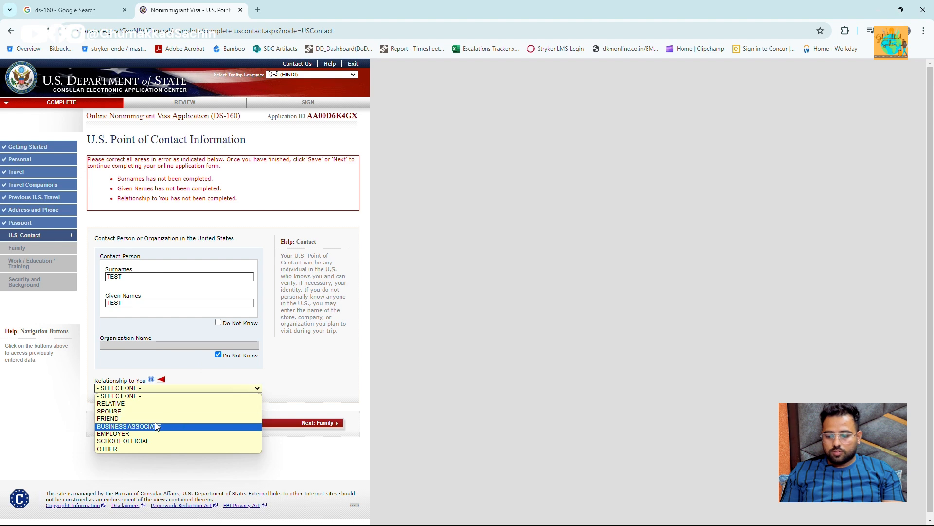
click(180, 427)
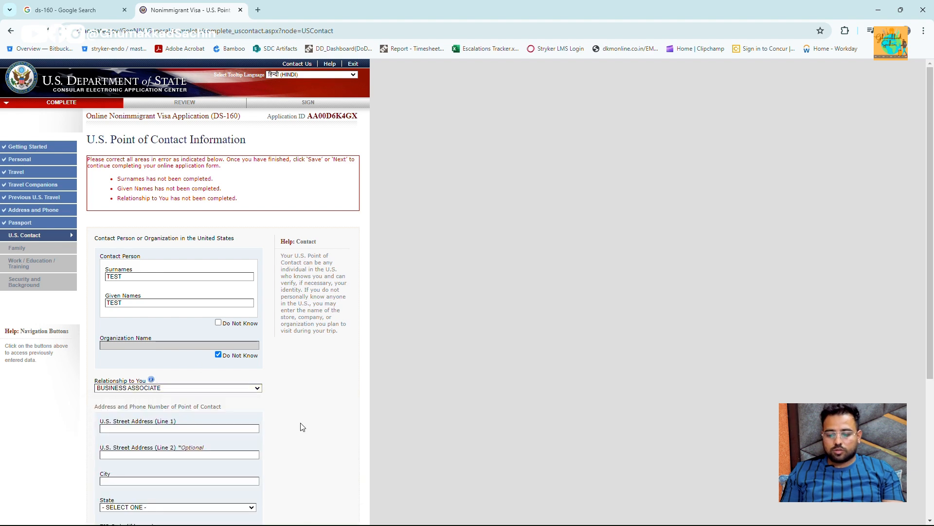
- Fill the contact's street address, city, state CALIFORNIA, phone number and e-mail, then continue to Family
scroll(292, 421, down, 2)
click(141, 335)
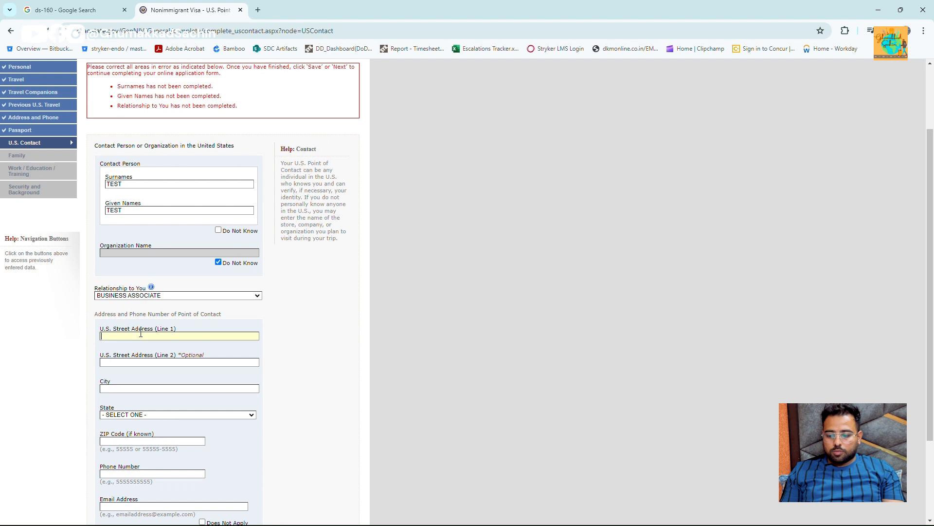
text(TEMO)
key(Tab)
text(TEMO)
key(Tab)
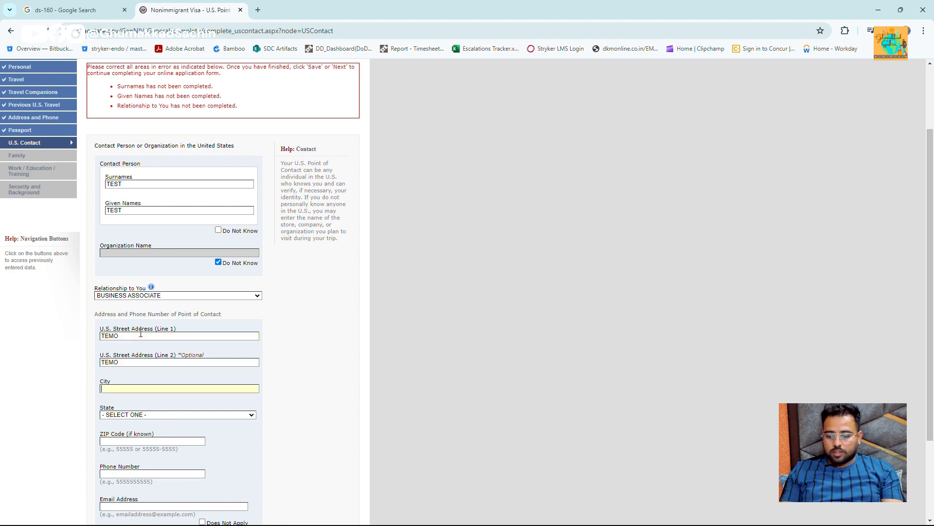
text(TEMO)
key(Tab)
key(c)
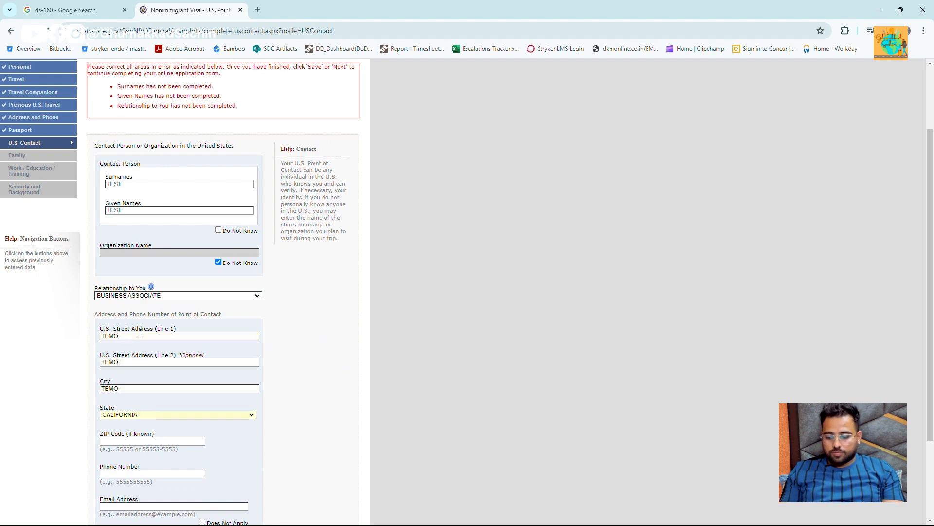
scroll(140, 334, down, 2)
text(1)
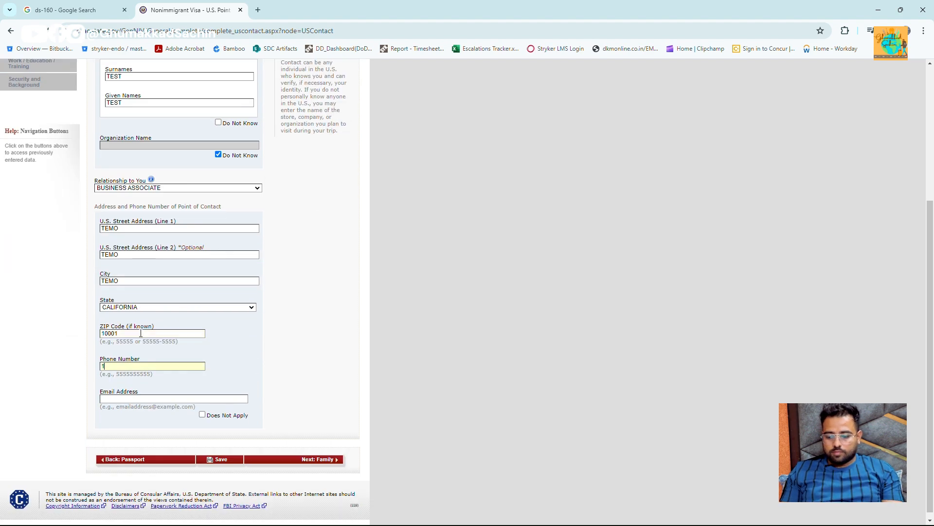
text(123121313)
key(Tab)
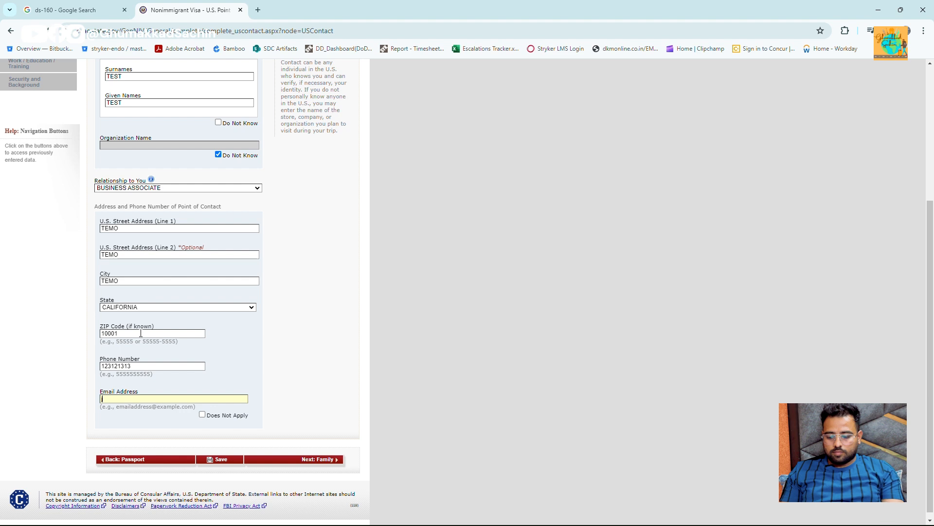
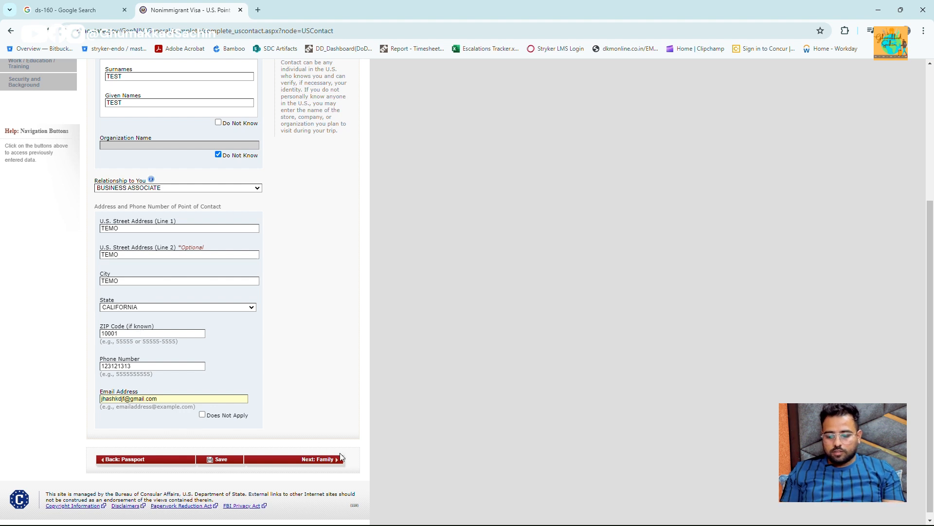
click(340, 457)
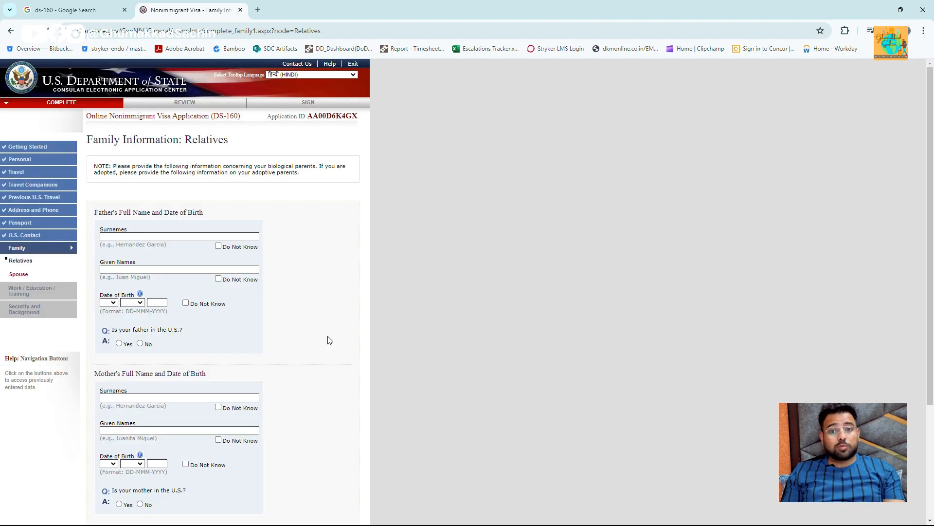
- Enter the father's surname, given names, birth date 01 JAN 1960, and that he is not in the U.S
scroll(329, 341, down, 1)
scroll(329, 341, down, 1)
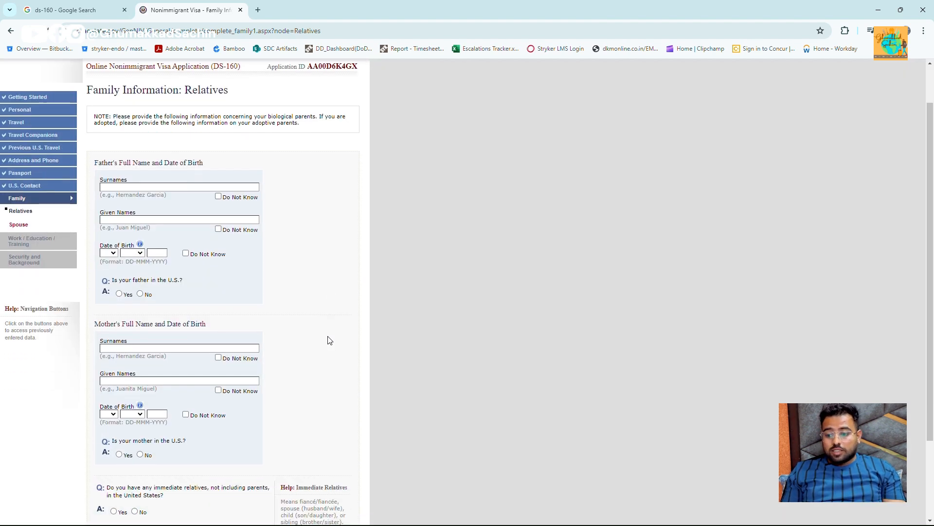
click(134, 187)
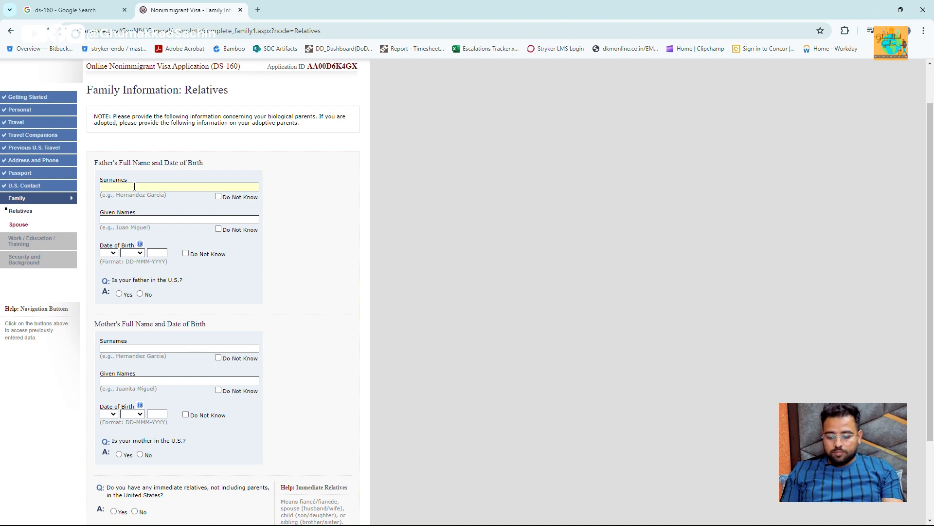
text(TEST)
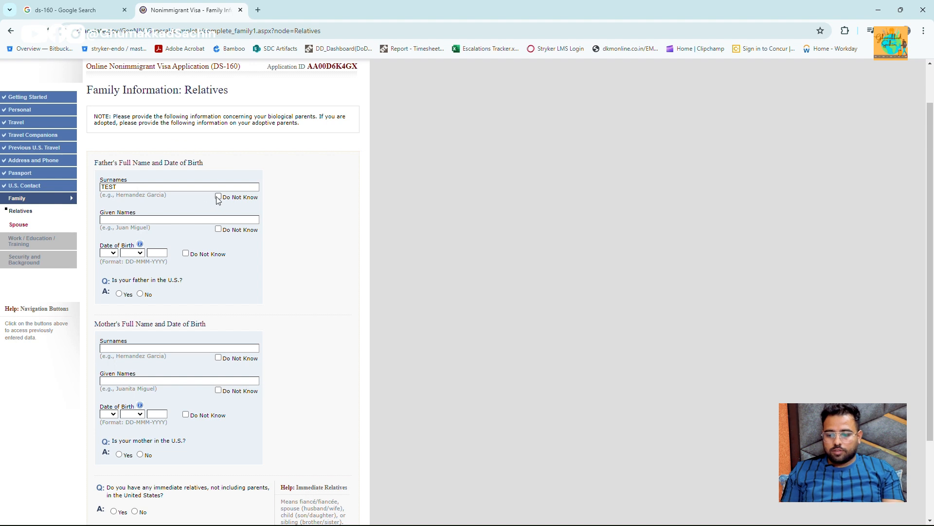
click(127, 220)
text(TEST)
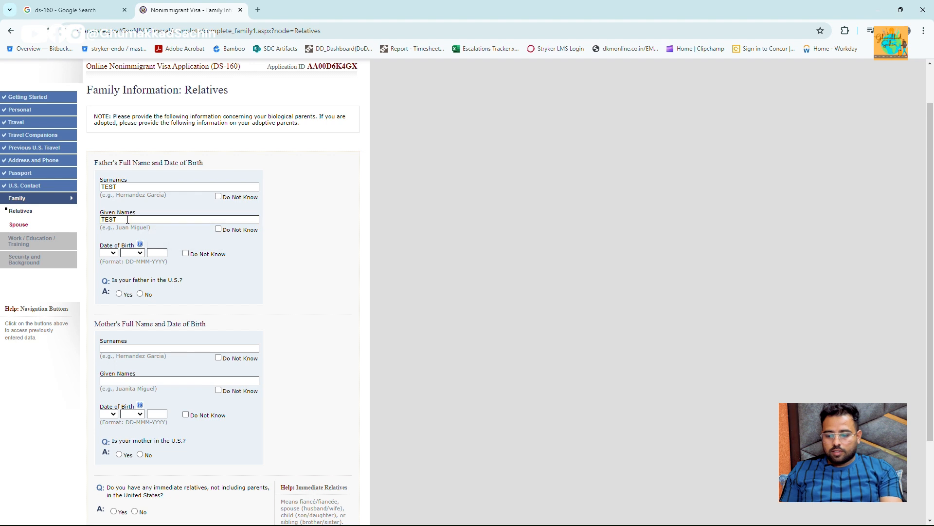
scroll(127, 220, down, 1)
click(112, 241)
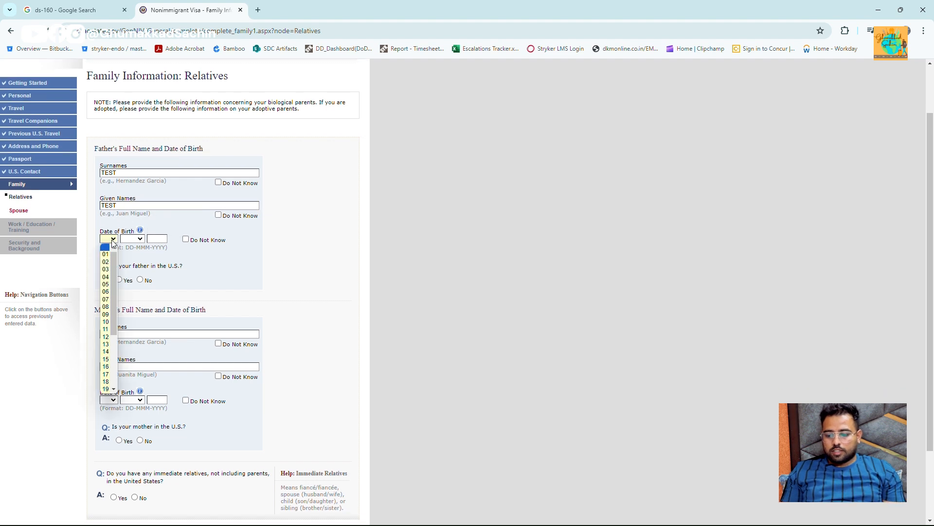
key(Down)
key(Tab)
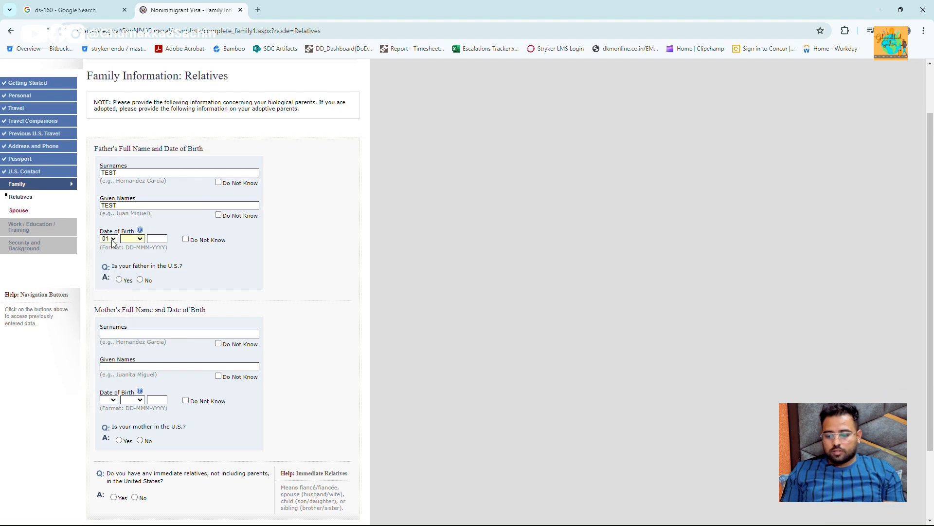
key(Down)
key(Tab)
text(1960)
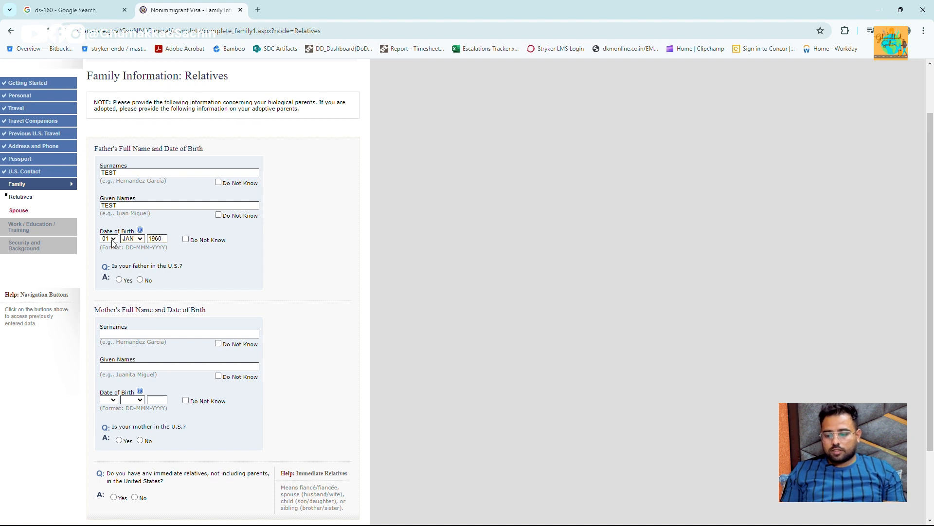
scroll(113, 243, down, 1)
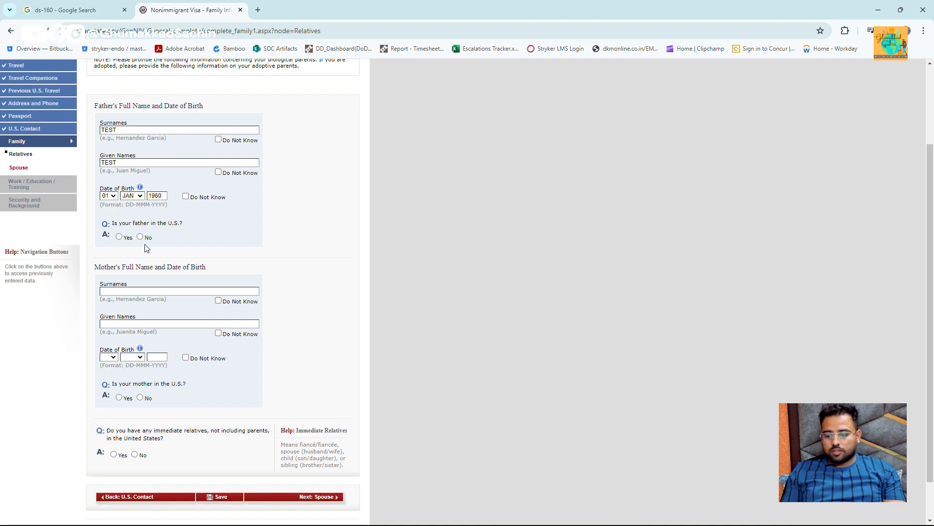
click(140, 237)
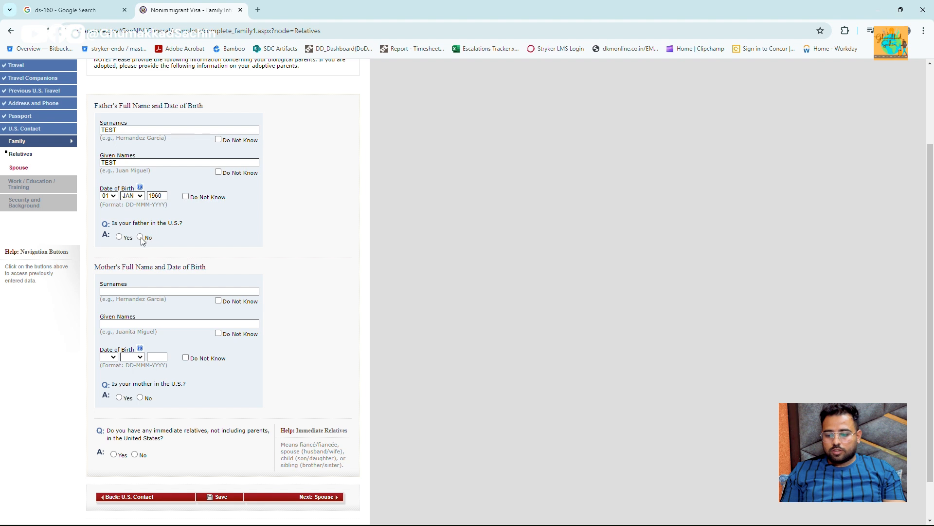
click(193, 290)
text(SADFSA)
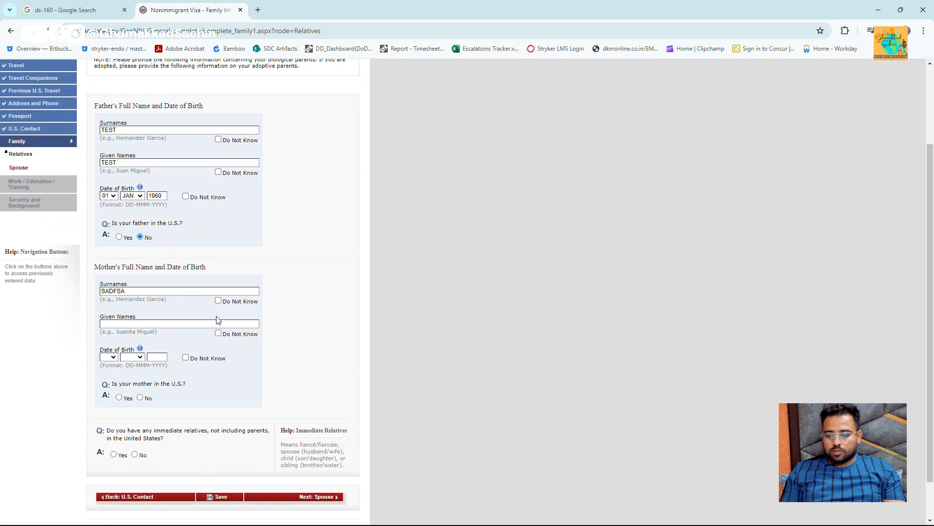
text(ASDFAF)
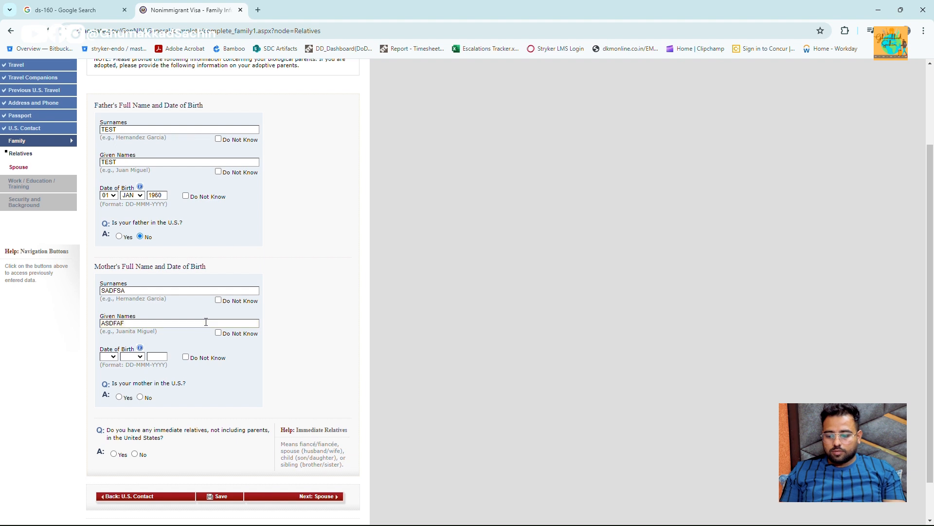
scroll(122, 337, down, 1)
click(113, 310)
click(110, 317)
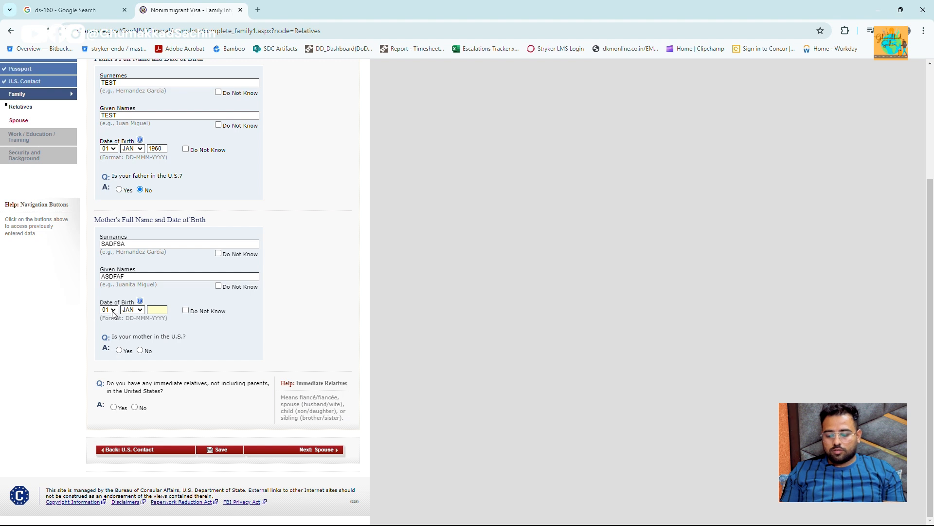
text(1965)
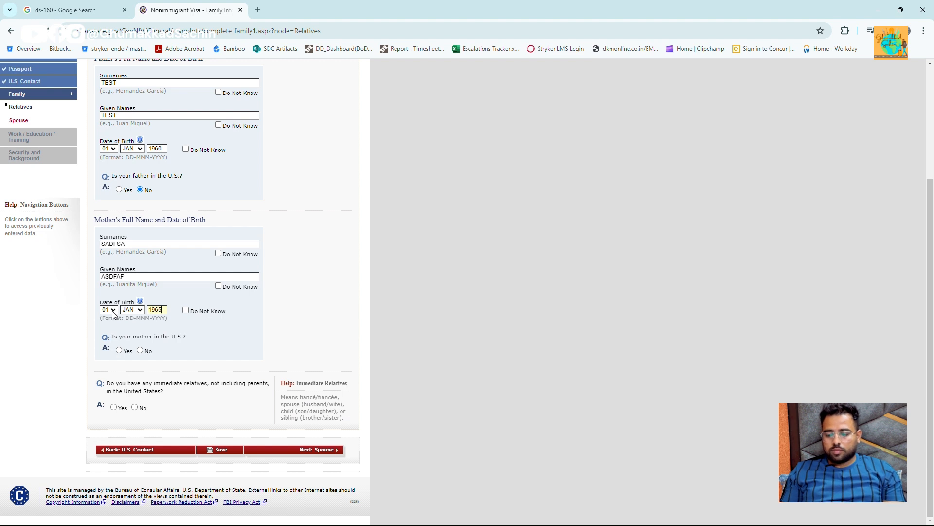
key(Tab)
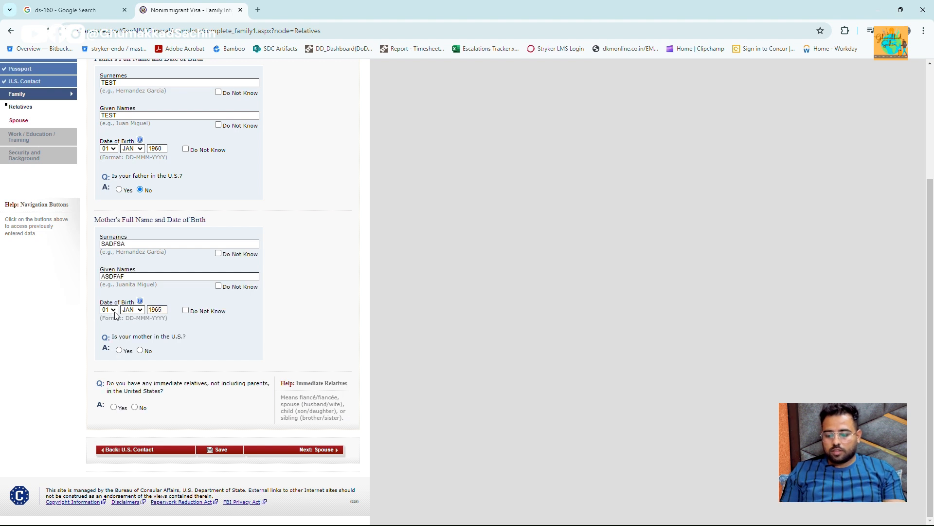
click(140, 350)
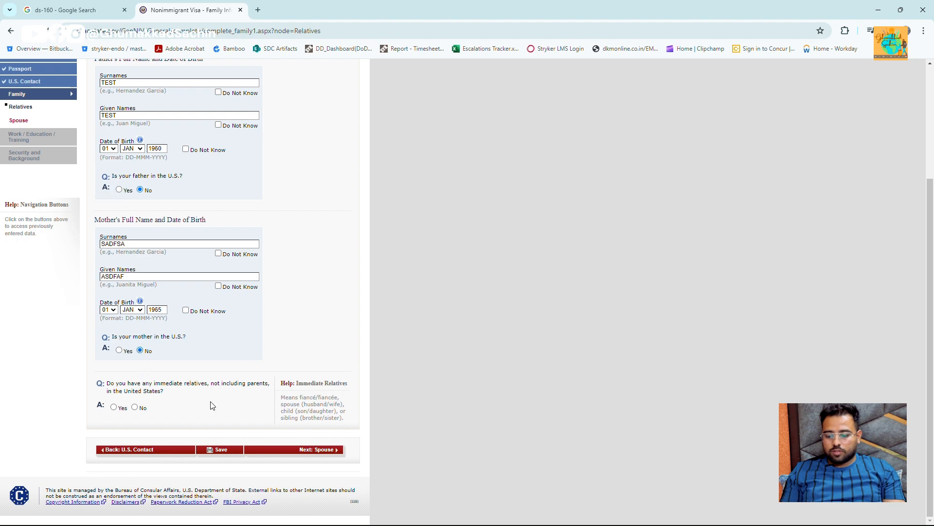
- Answer No to immediate and other relatives in the U.S., clearing the error, and continue to Spouse
click(135, 408)
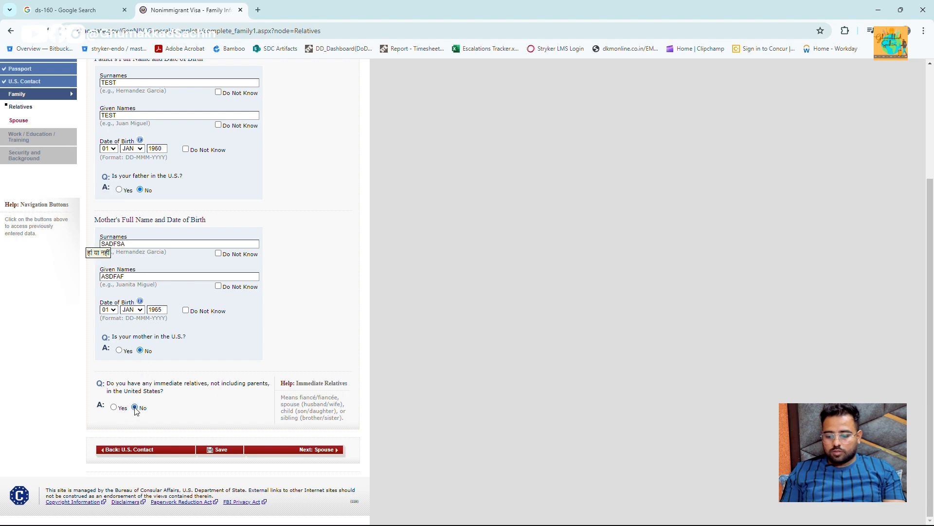
scroll(305, 376, down, 3)
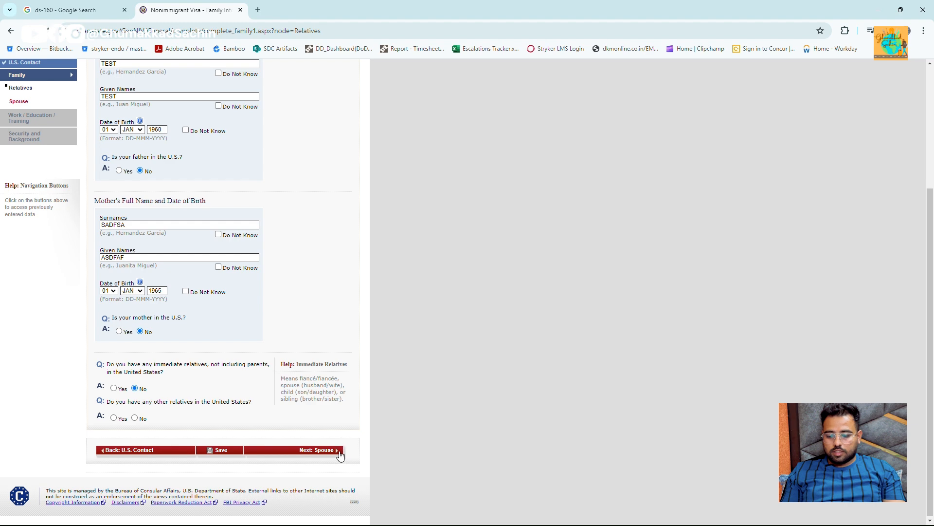
click(340, 451)
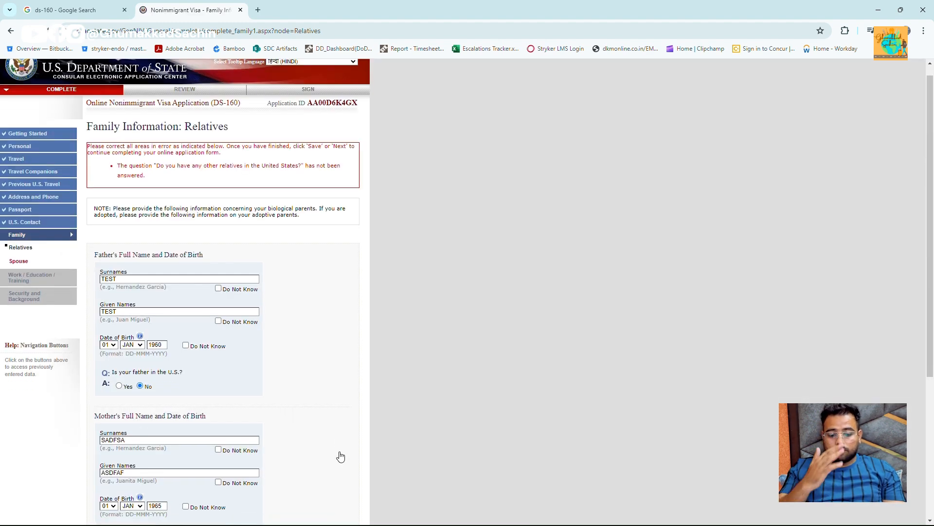
scroll(282, 372, down, 4)
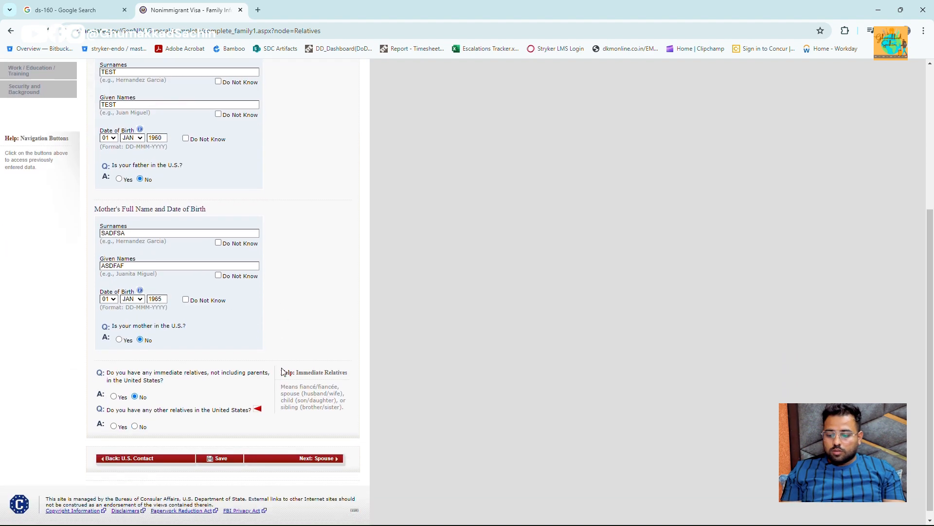
scroll(247, 386, up, 4)
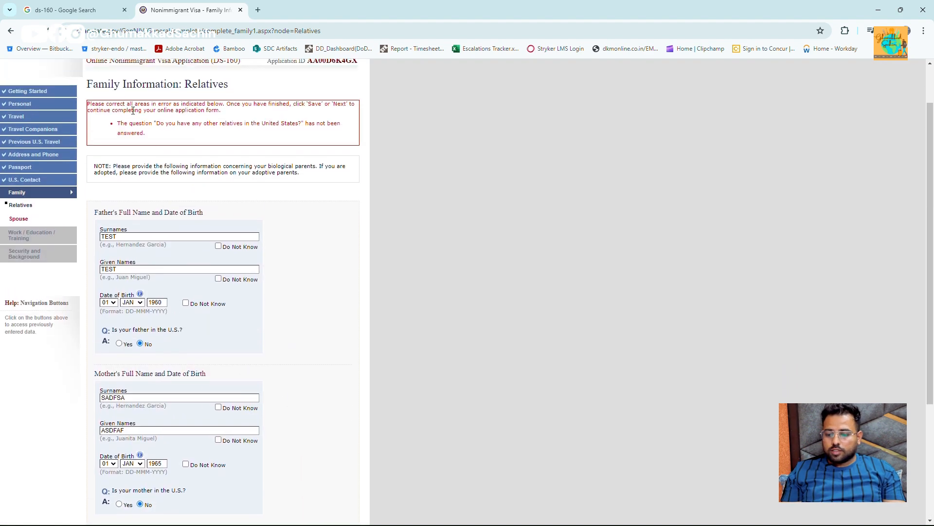
scroll(238, 137, down, 4)
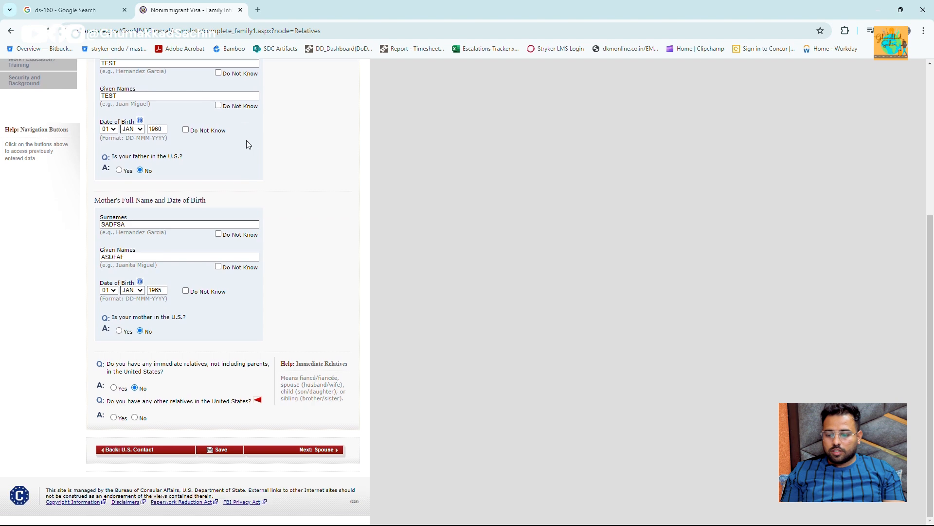
click(135, 418)
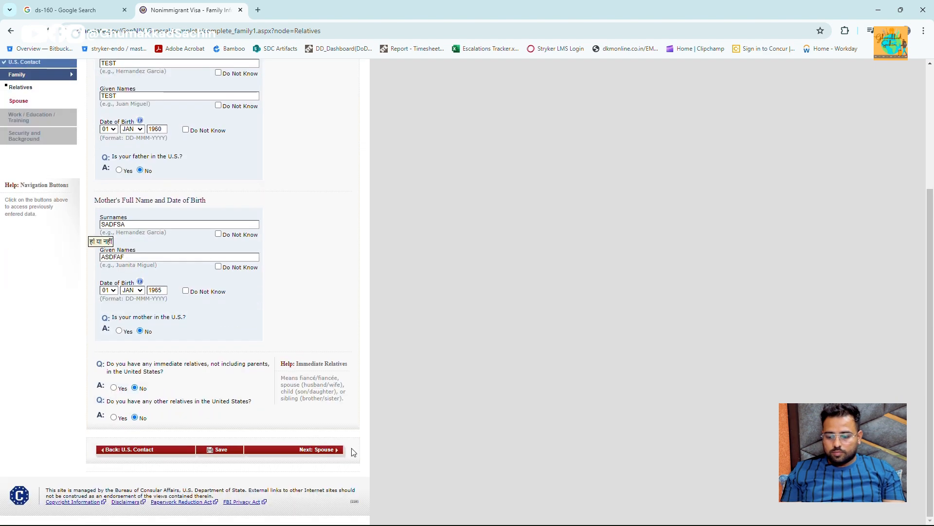
click(338, 451)
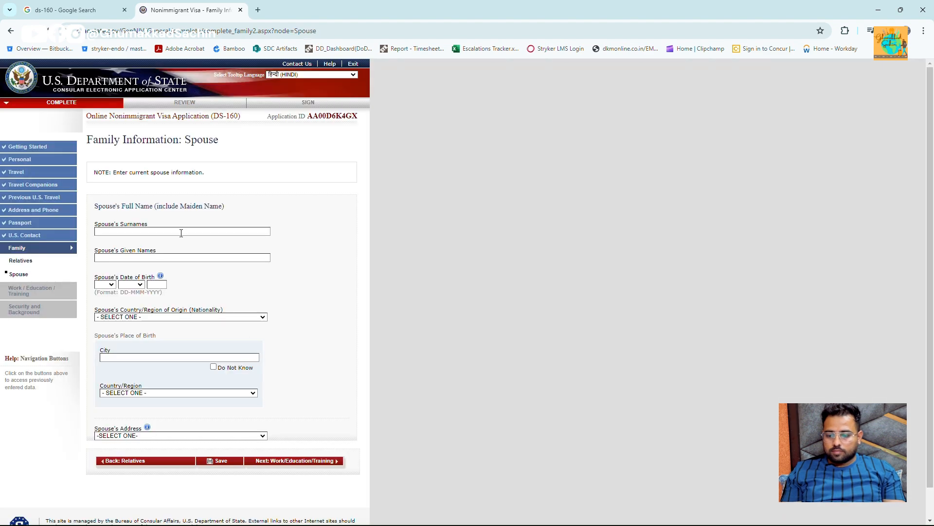
- Select the application ID, then enter TEST as the spouse's surname and start the given names
scroll(181, 233, down, 1)
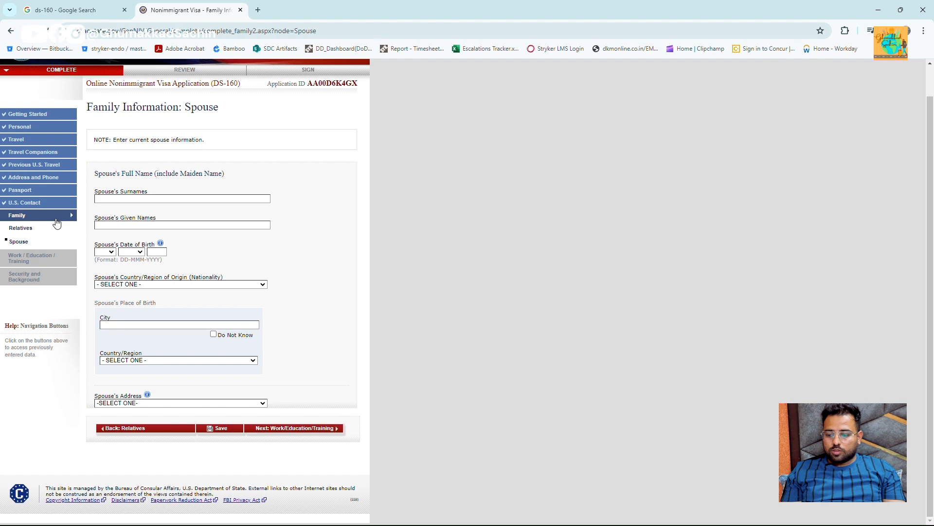
scroll(226, 177, up, 1)
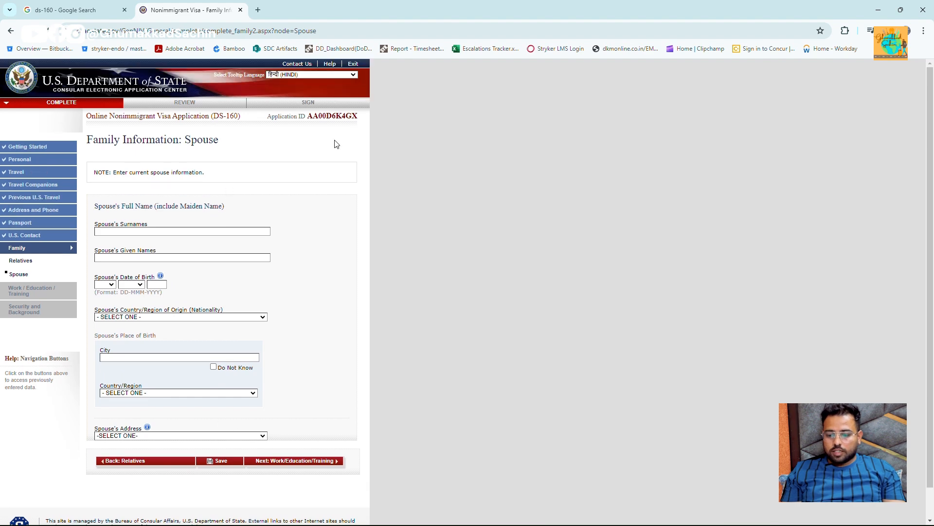
double_click(326, 113)
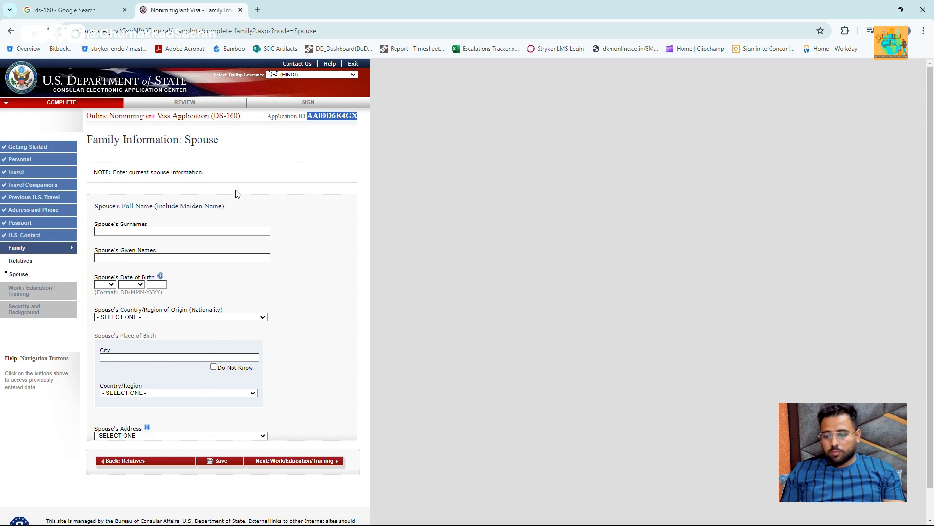
click(155, 231)
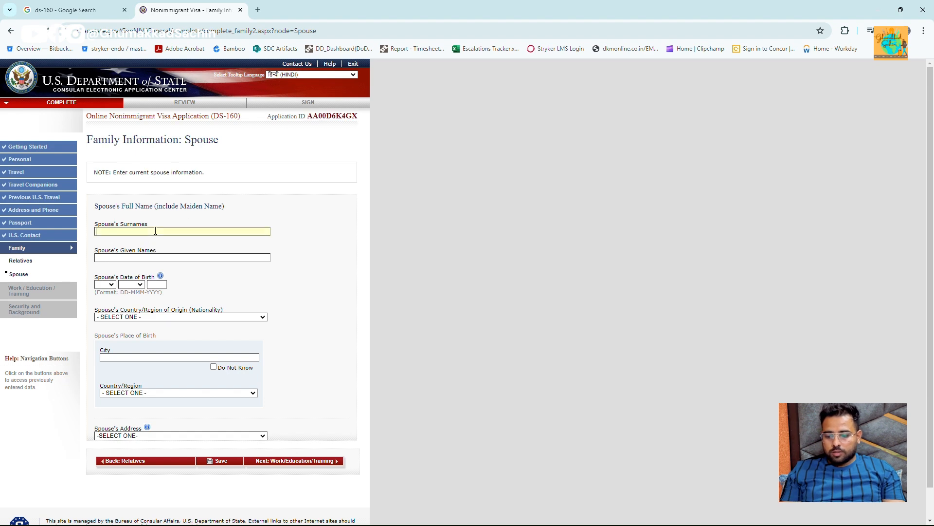
text(TEST)
key(Tab)
text(T)
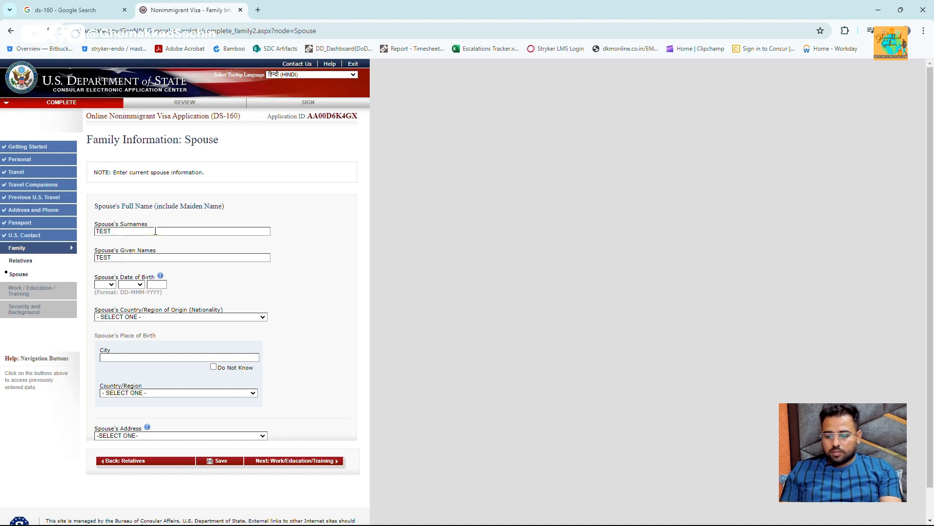
- Set the spouse's date of birth to 01 JAN 1990
click(106, 284)
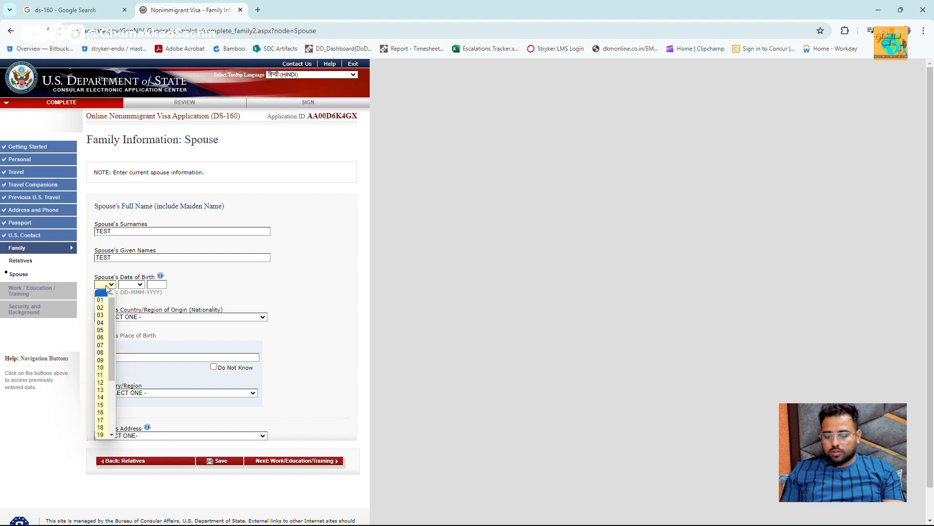
key(Down)
key(Tab)
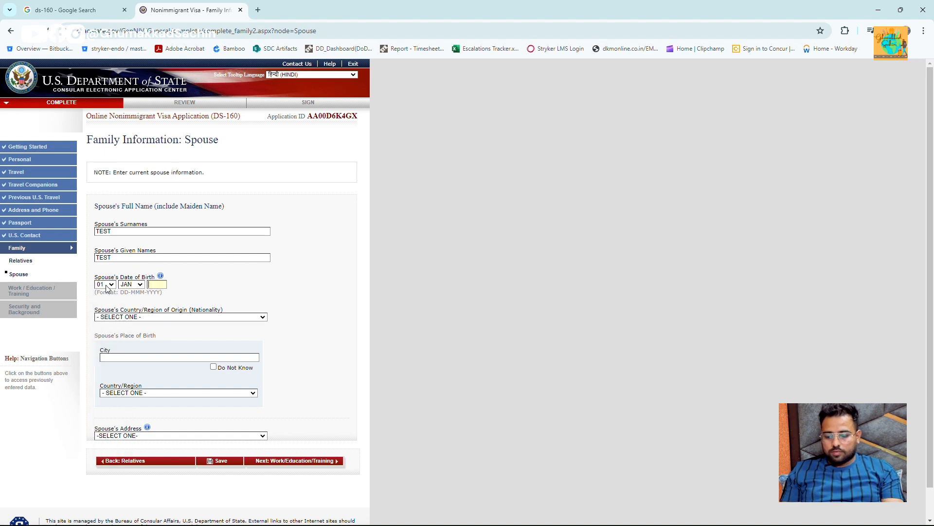
text(1990)
key(Tab)
- Set the spouse's nationality to INDIA and birthplace to GURGAON, INDIA
scroll(152, 278, down, 1)
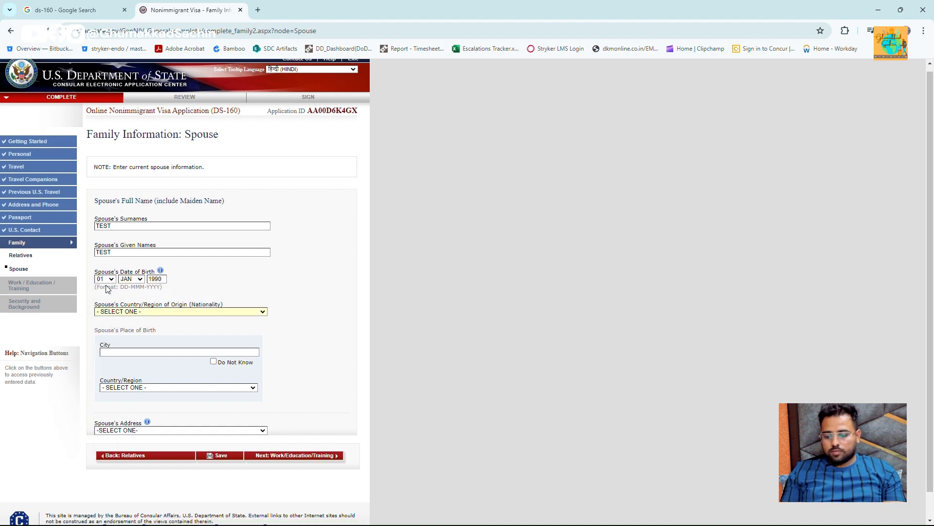
click(157, 285)
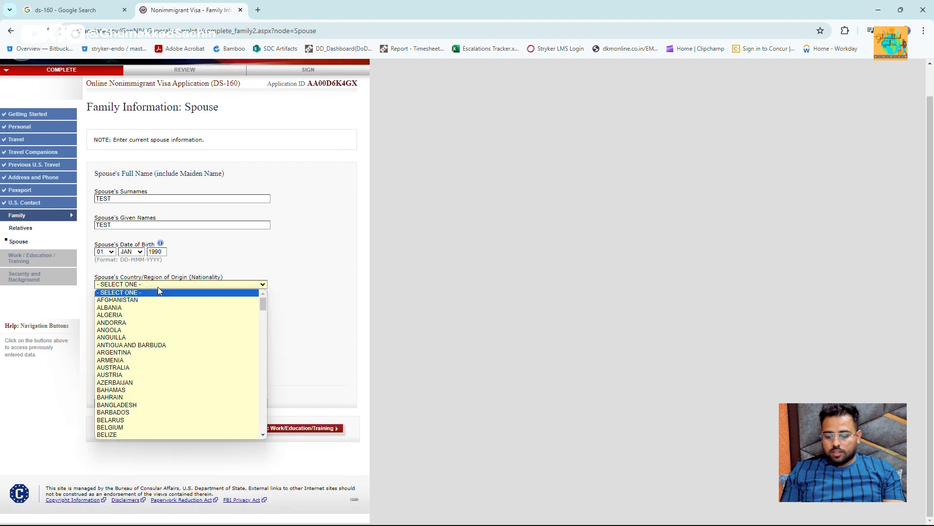
text(india)
key(Tab)
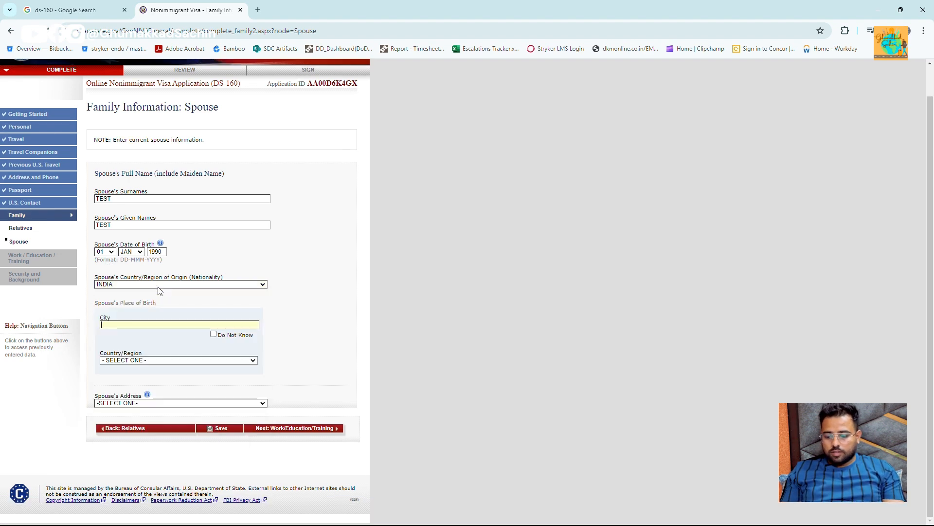
text(GURGAON)
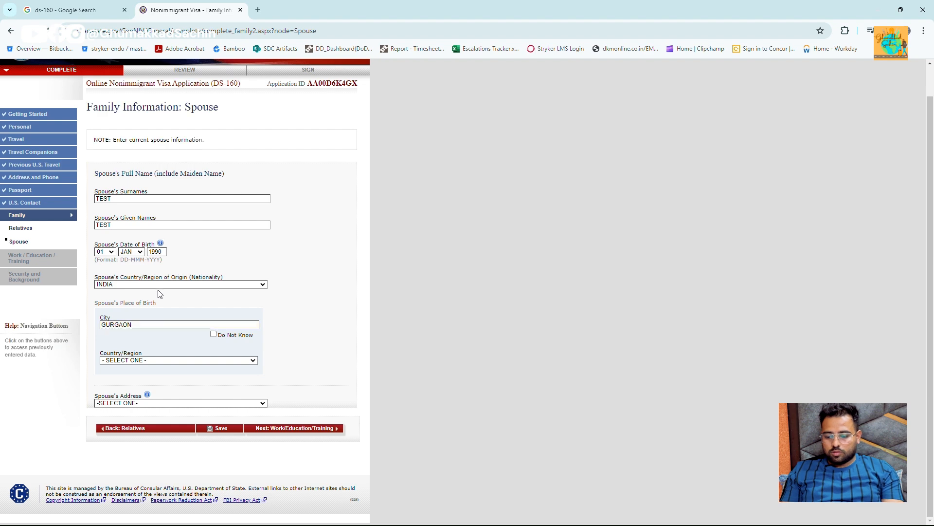
click(178, 360)
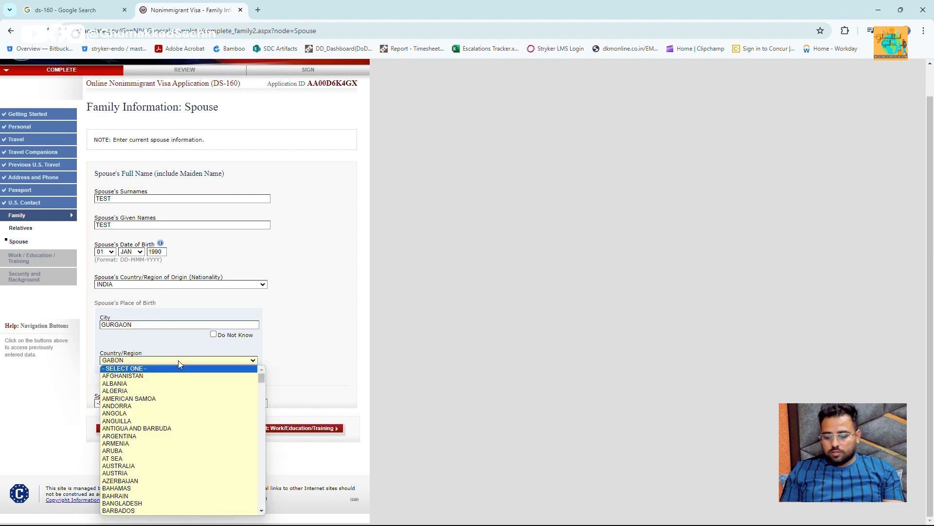
text(guindia)
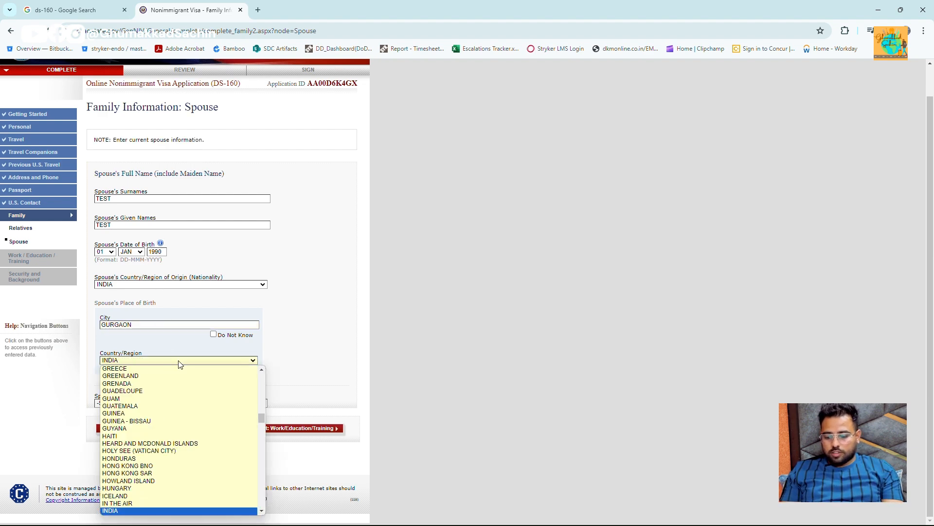
key(Return)
- Set the spouse's address to SAME AS HOME ADDRESS and continue to Work/Education/Training
click(178, 403)
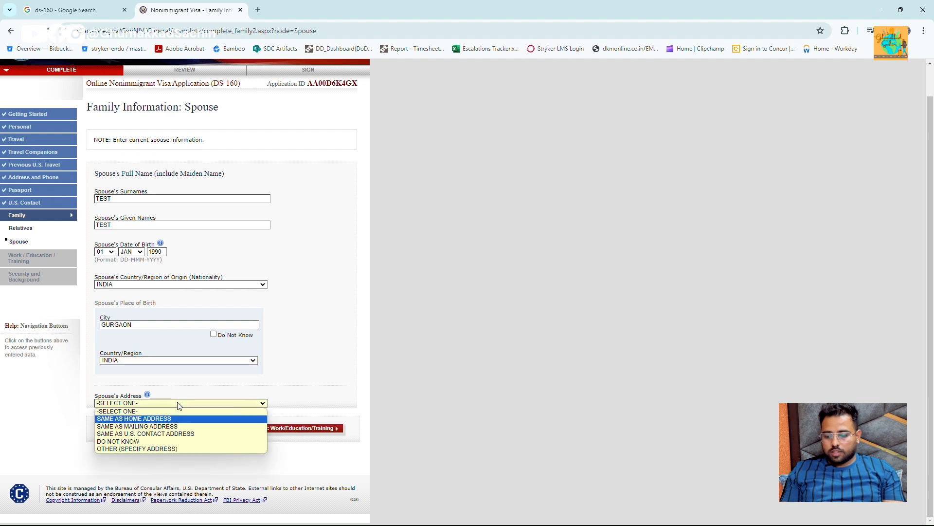
key(Down)
key(Return)
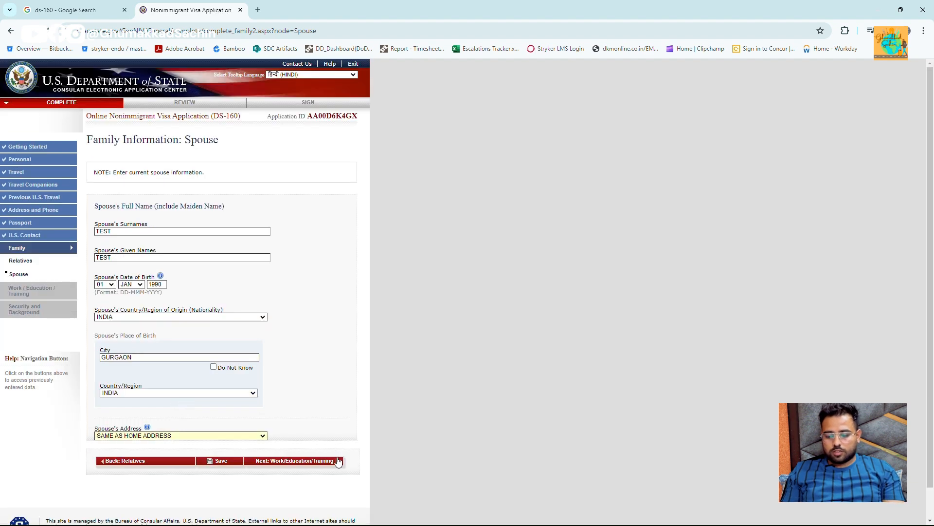
click(336, 462)
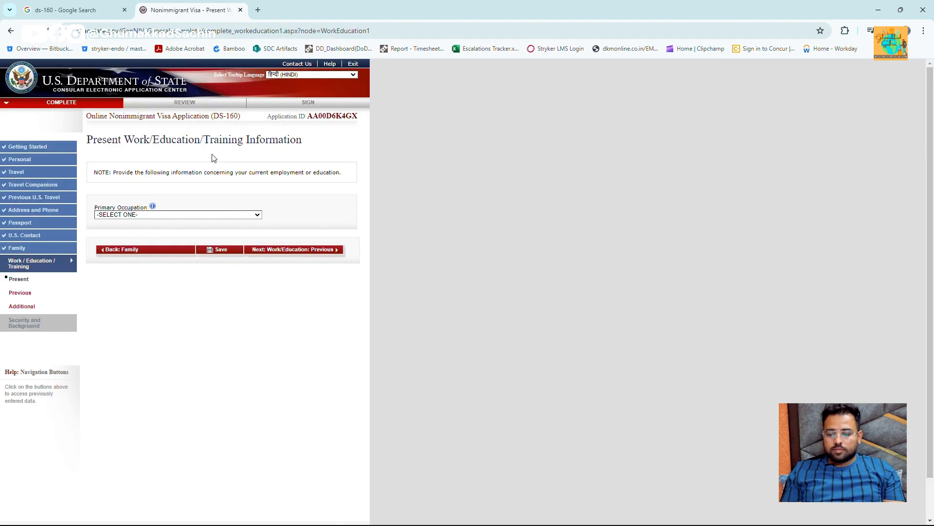
- Set the primary occupation to AGRICULTURE
click(175, 216)
key(Down)
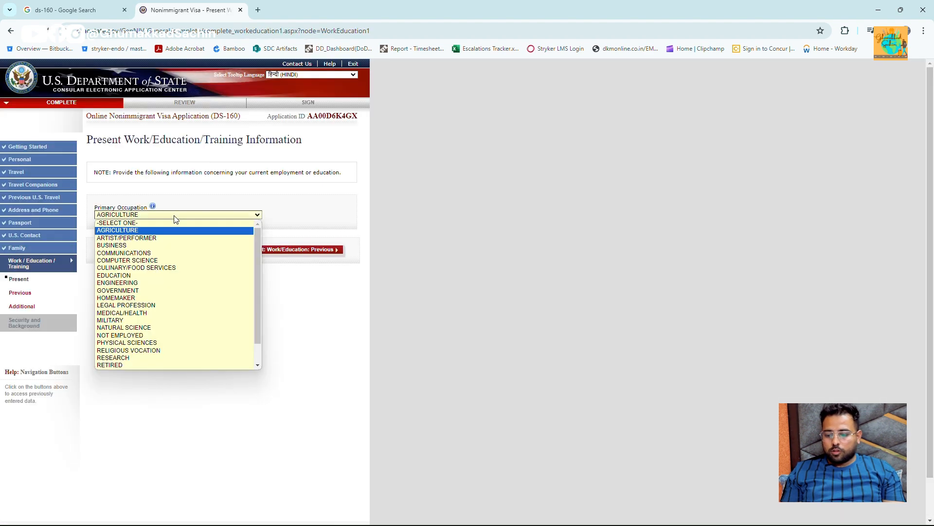
key(Return)
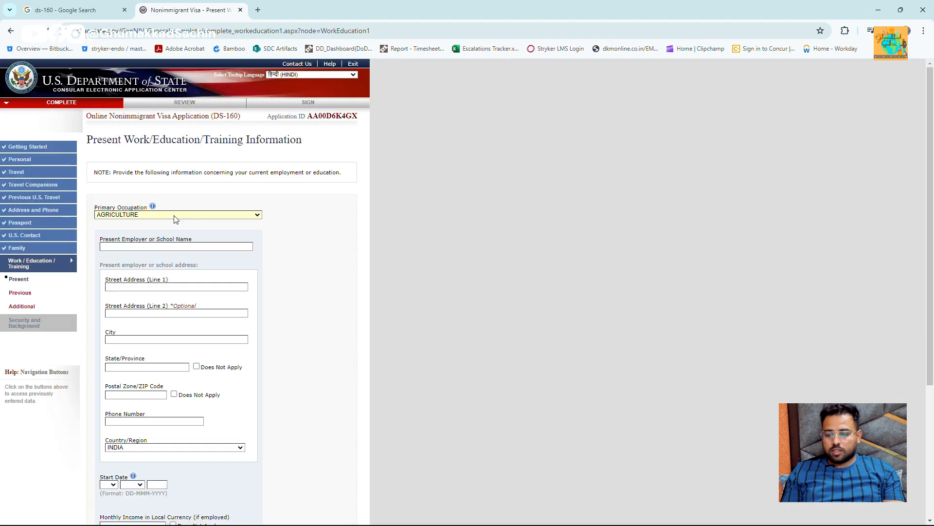
- Enter placeholder text for the present employer's name, address, city and state/province
click(188, 248)
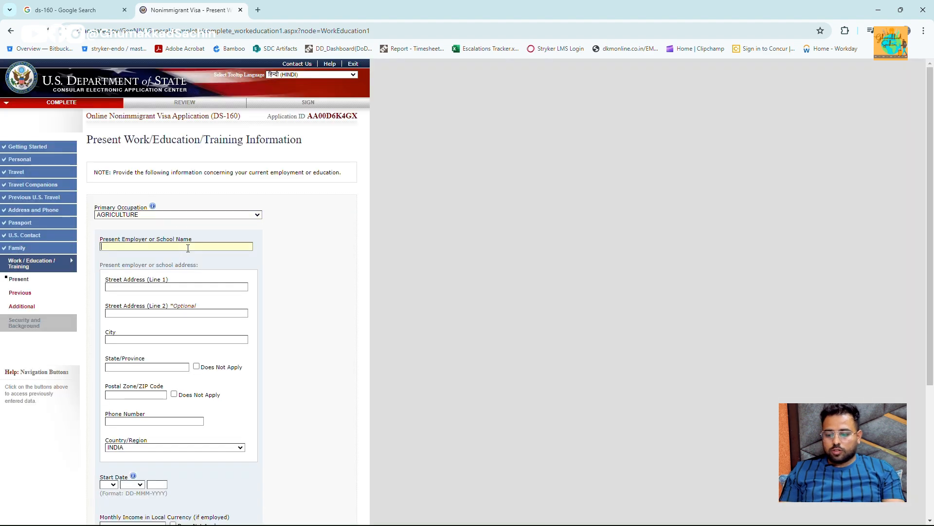
text(NOONE)
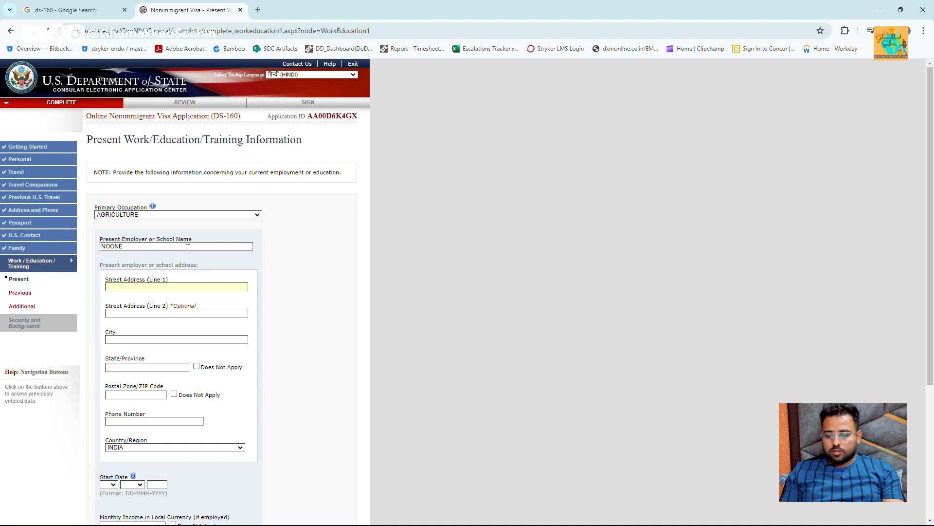
text(ASDF)
key(Tab)
text(HJAGSDFG)
key(Tab)
text(JGASJHGDFJ)
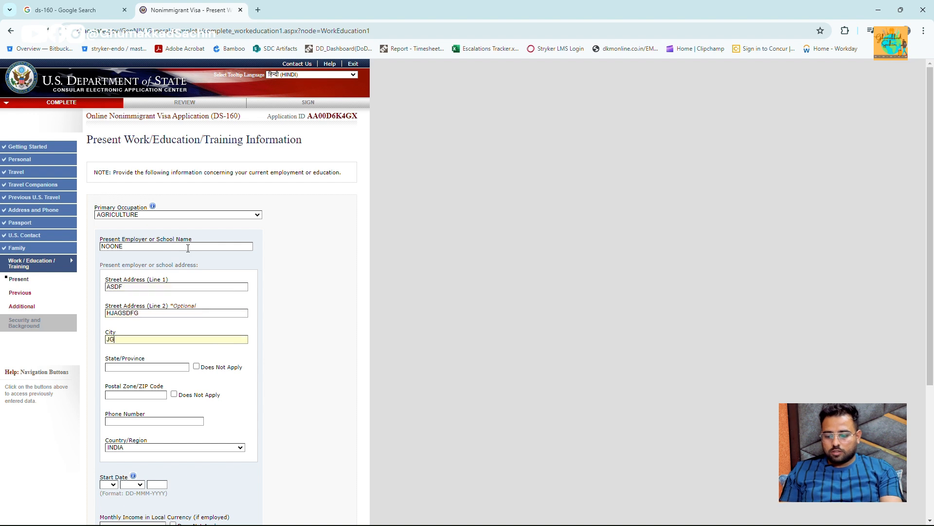
key(Tab)
text(JHAGSJDHGFJ)
key(Tab)
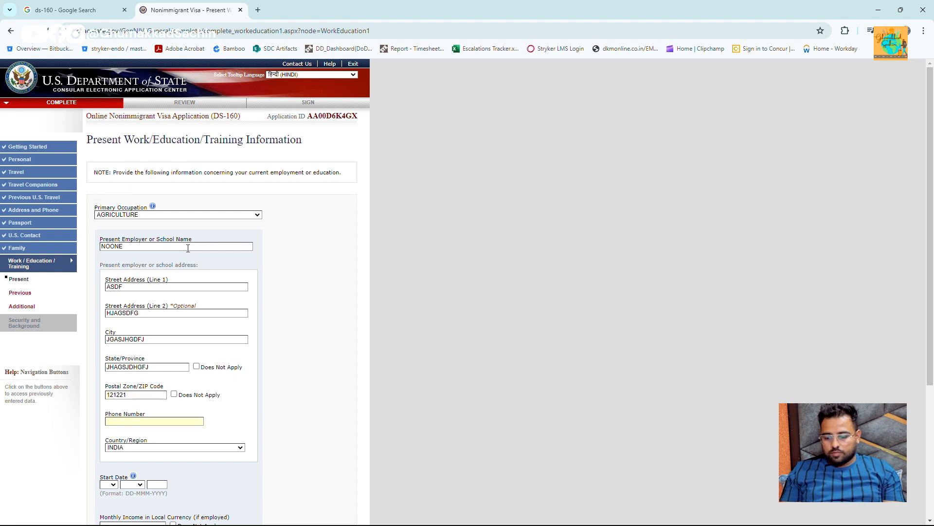
- Set the present job's start date to 01 JAN 2020
scroll(188, 248, down, 2)
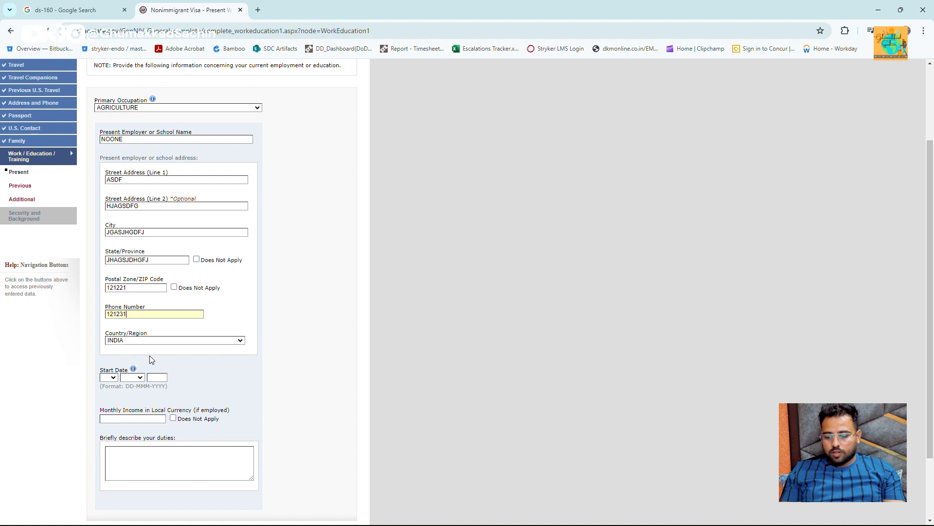
click(113, 378)
text(01)
key(Tab)
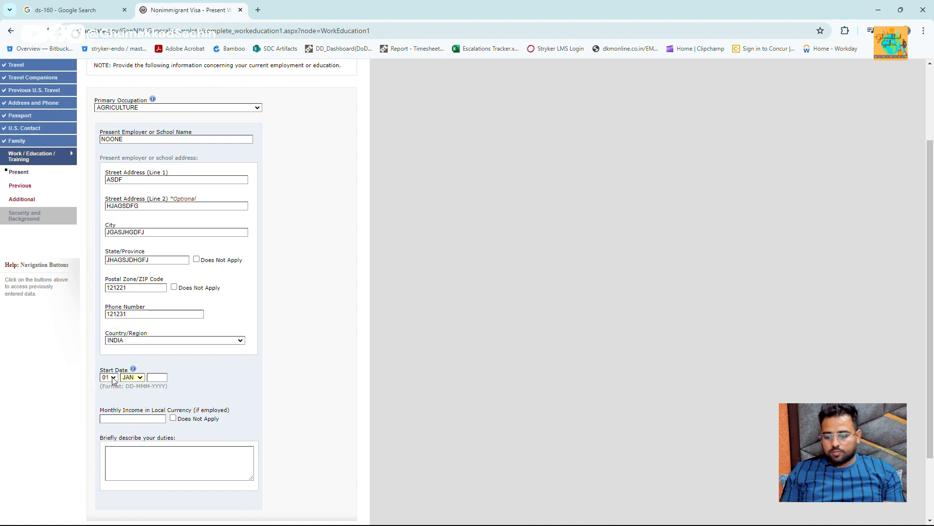
key(Tab)
text(2020)
key(Tab)
scroll(140, 364, down, 2)
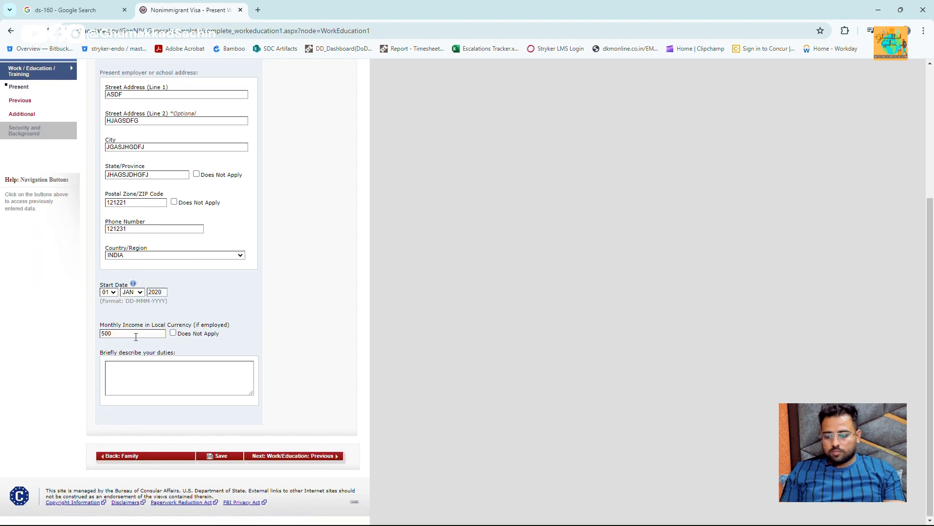
- Clear the missing-duties error with placeholder text in the duties box, then proceed to Previous Work/Education
click(336, 458)
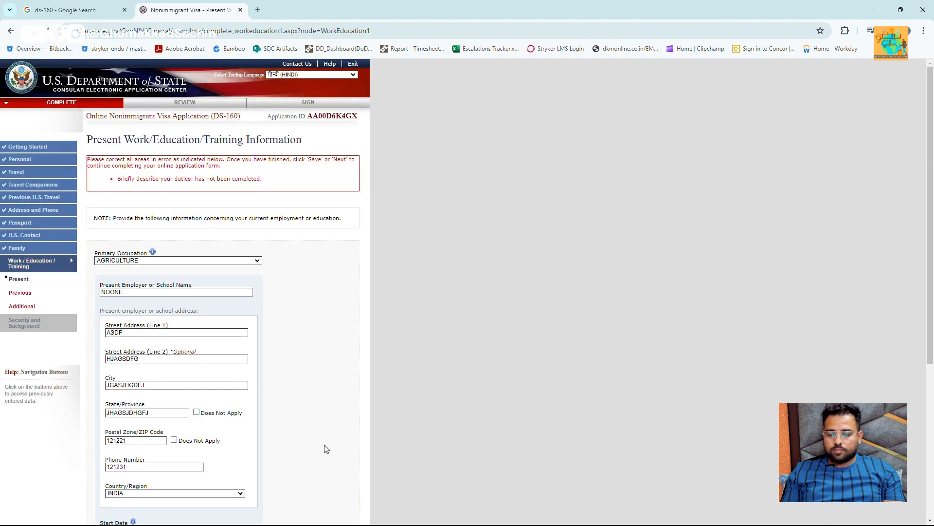
scroll(303, 344, down, 2)
scroll(303, 344, down, 3)
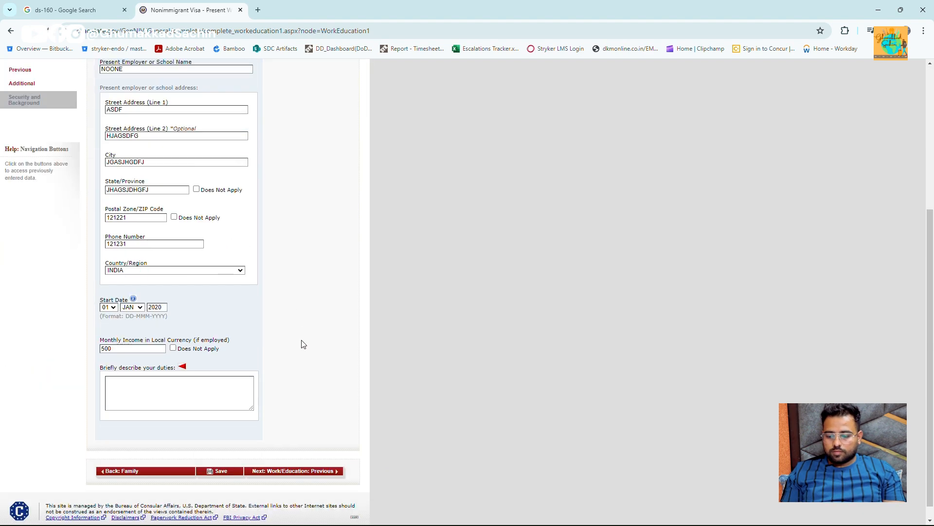
scroll(294, 333, up, 5)
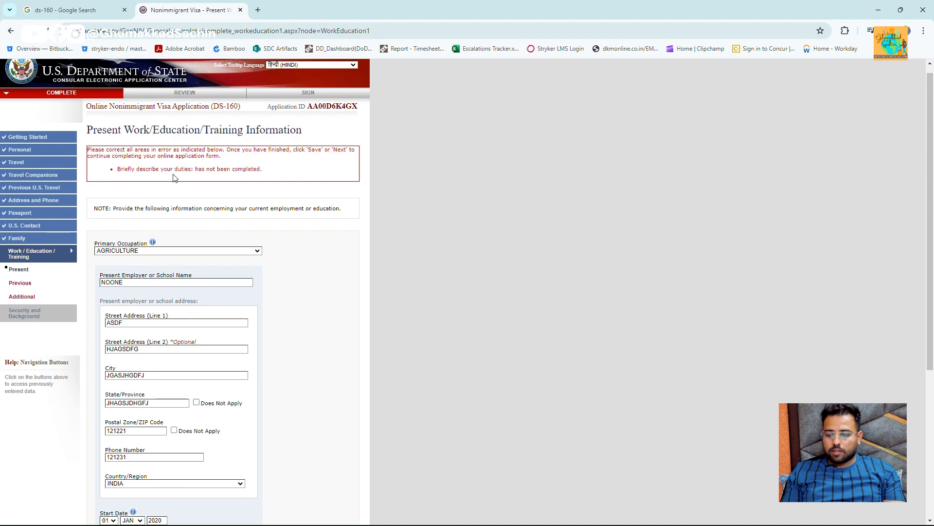
scroll(231, 193, down, 5)
click(218, 373)
text(KAKSJHDFK)
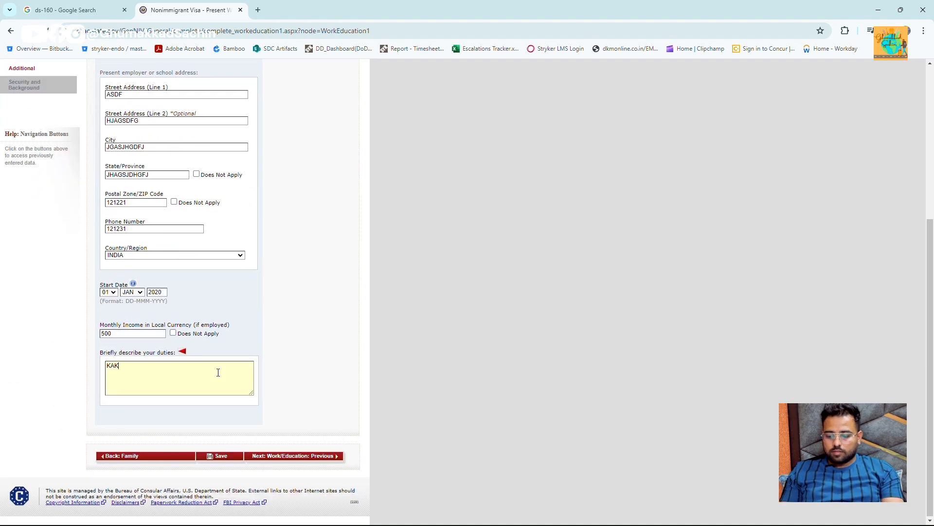
click(338, 456)
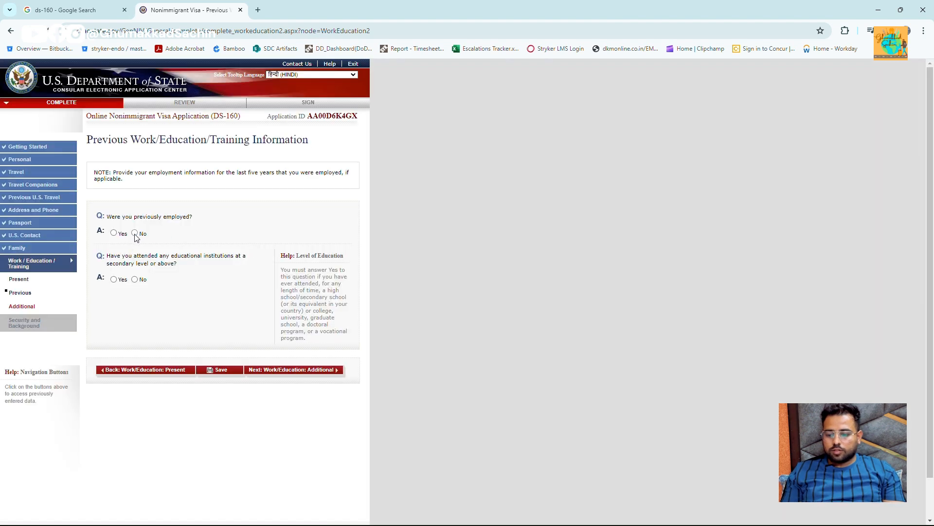
- Answer No to previous employment and proceed to Additional Work/Education/Training
click(134, 233)
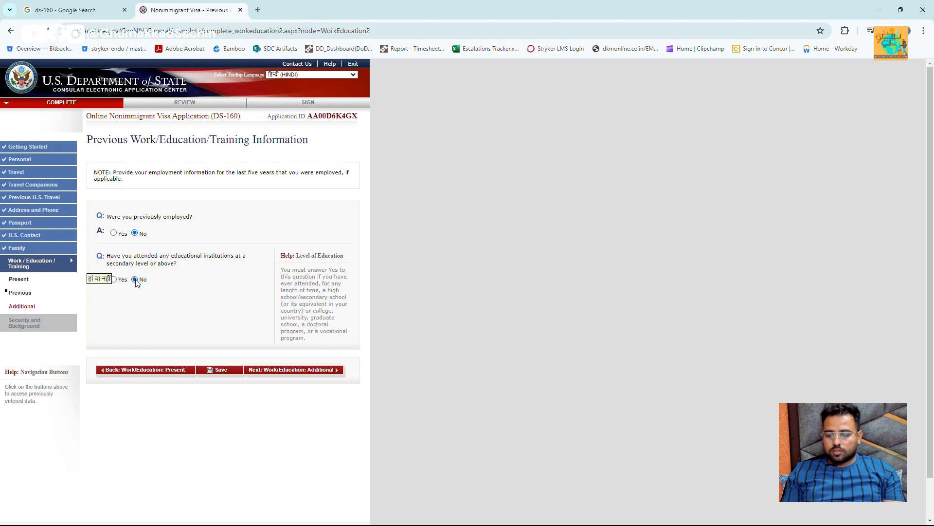
click(336, 374)
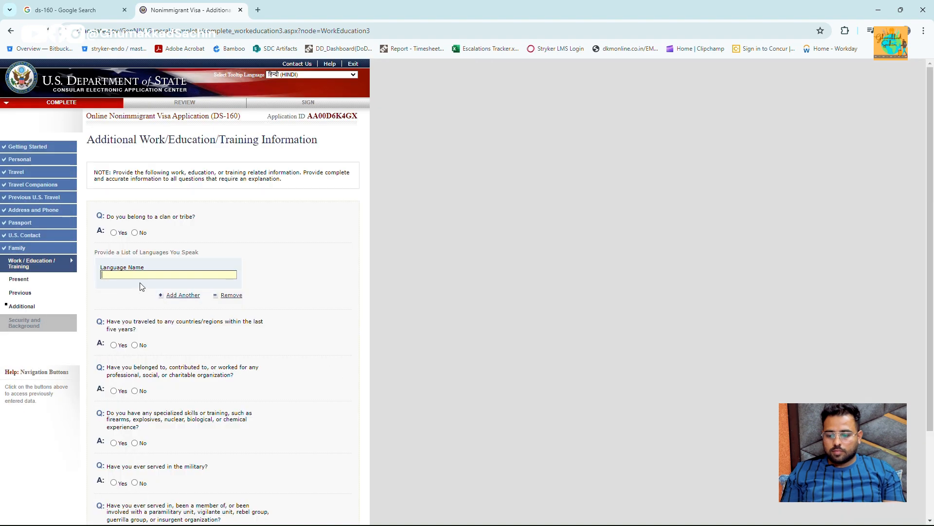
- Add ENGLISH as a spoken language
click(146, 275)
key(Down)
key(Return)
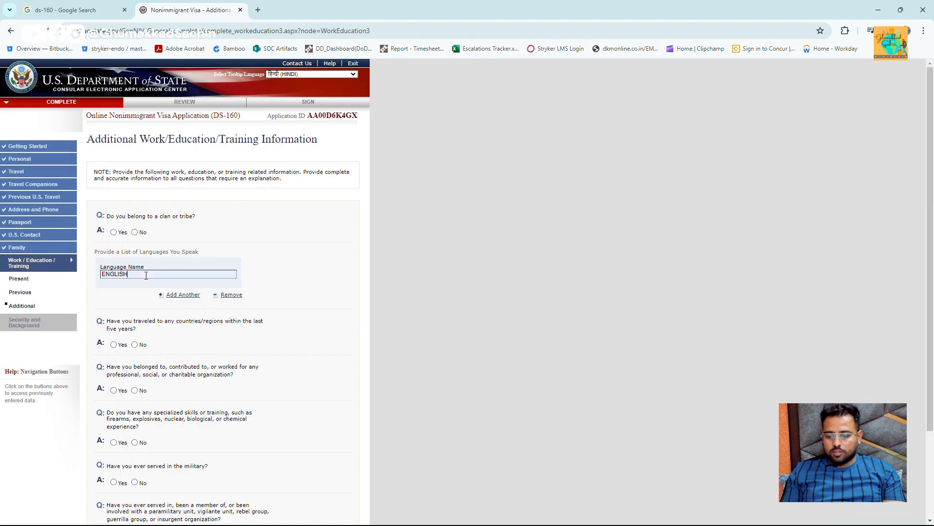
scroll(146, 276, down, 3)
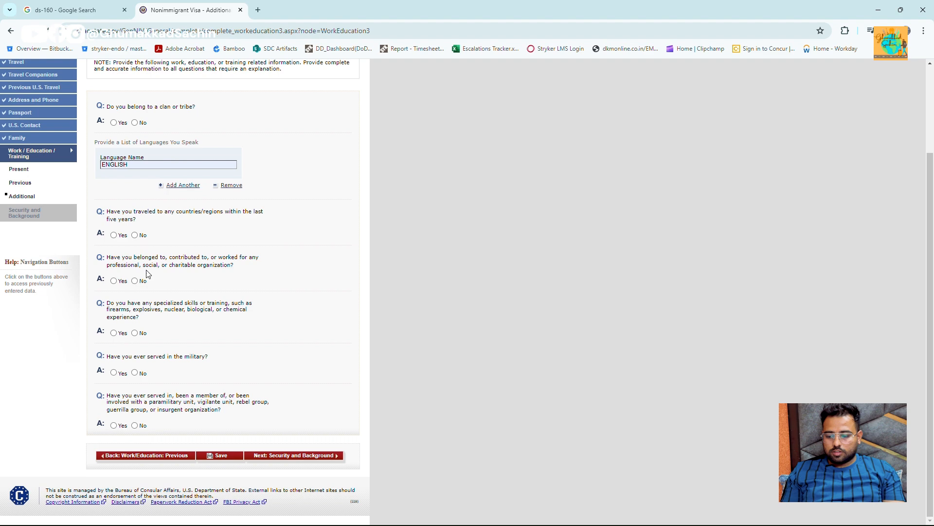
- Answer No to travel, organizations, weapons skills, military service and paramilitary questions
click(136, 235)
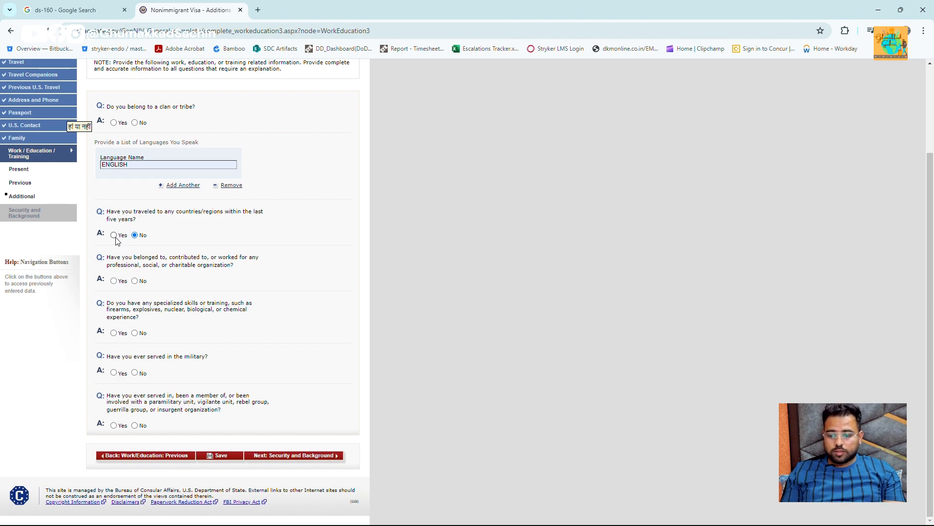
click(135, 281)
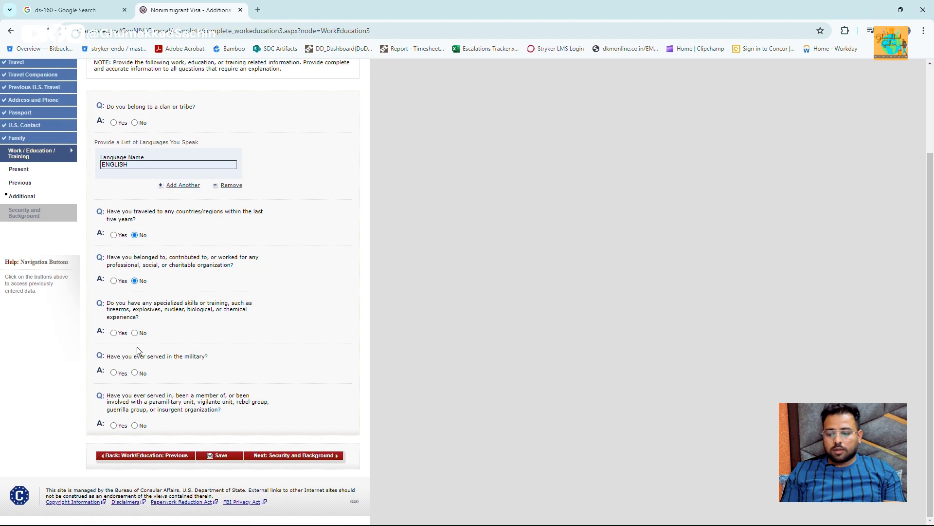
click(135, 333)
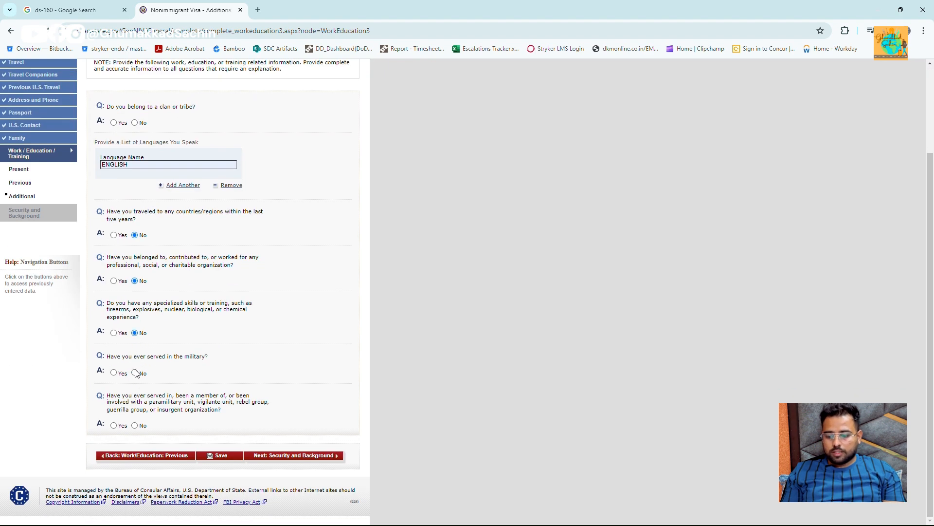
click(135, 373)
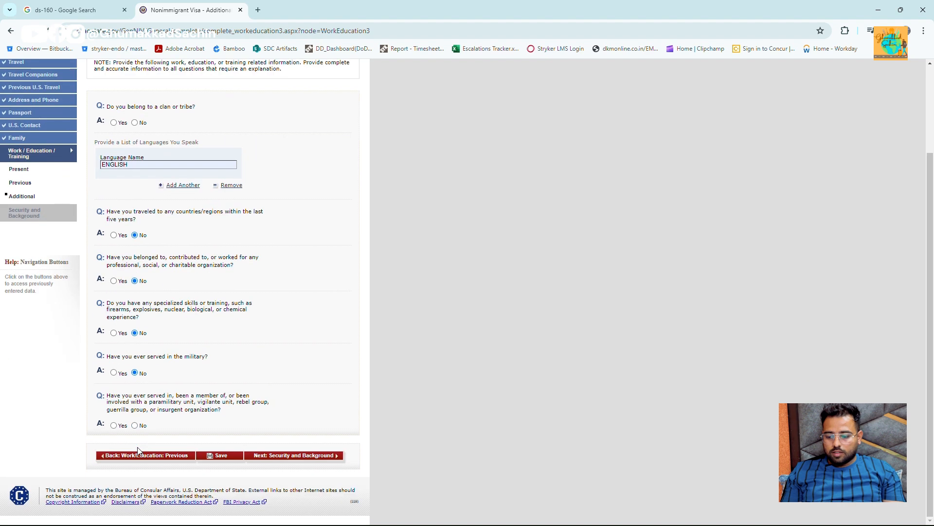
click(135, 426)
key(ctrl+plus)
key(ctrl+plus)
key(ctrl+plus)
key(ctrl+plus)
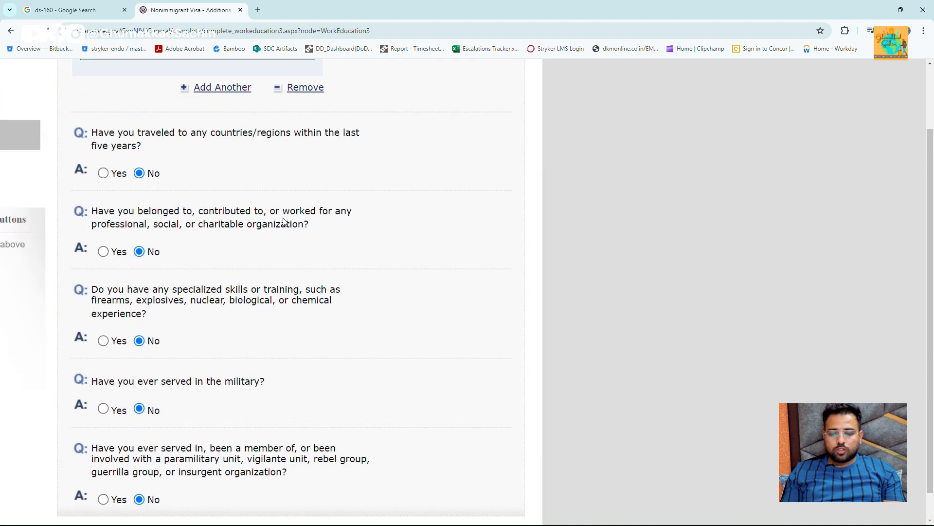
scroll(253, 237, down, 2)
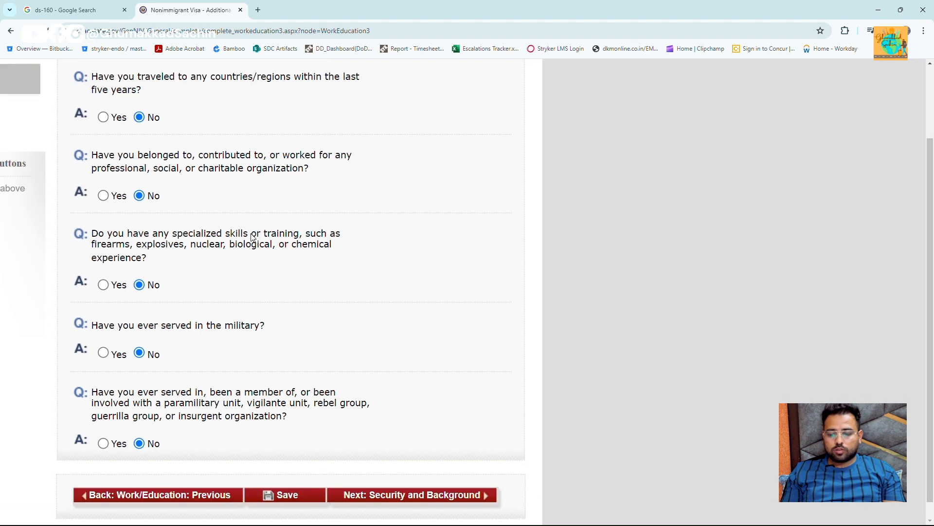
scroll(253, 237, down, 1)
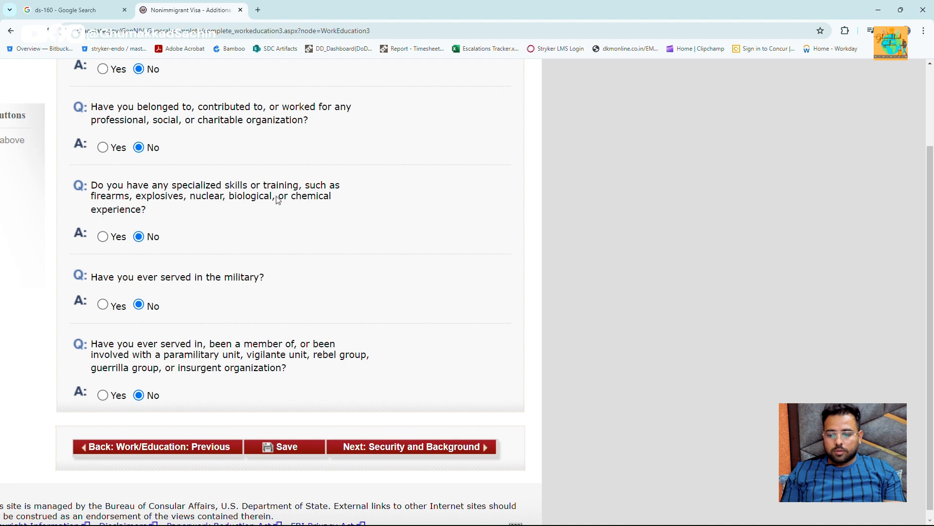
scroll(154, 231, down, 1)
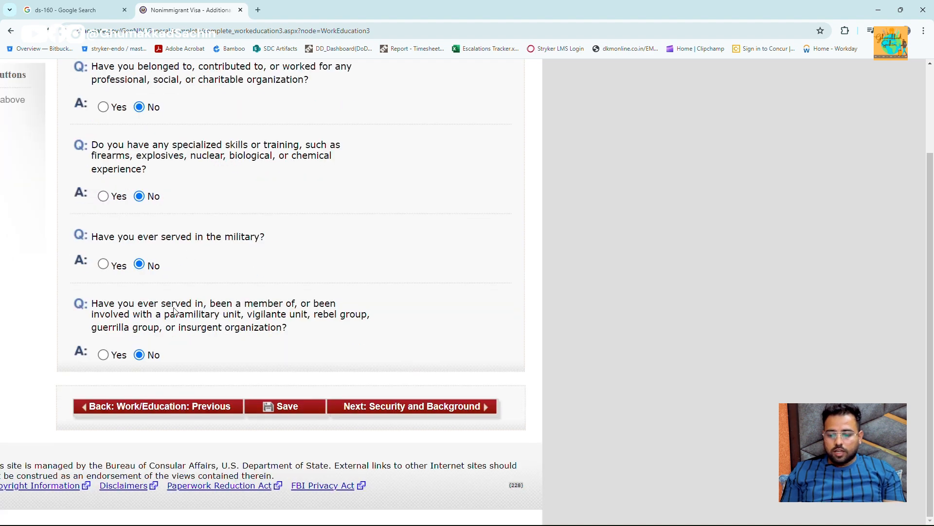
mouse_move(238, 319)
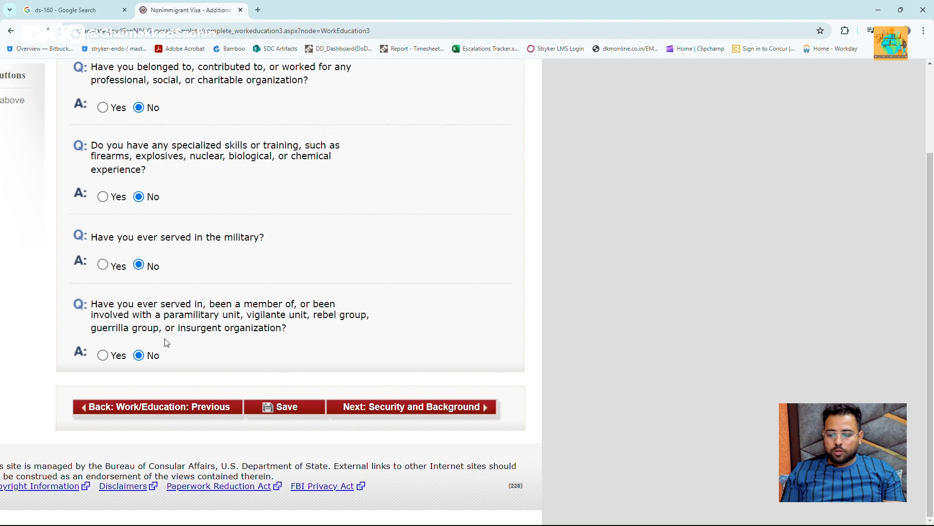
key(ctrl+minus)
key(ctrl+minus)
key(ctrl+minus)
key(ctrl+minus)
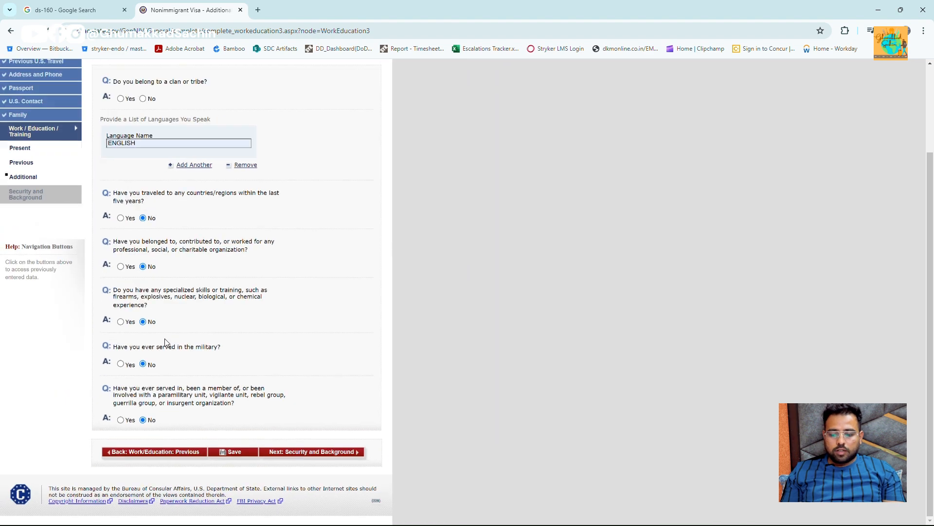
click(333, 457)
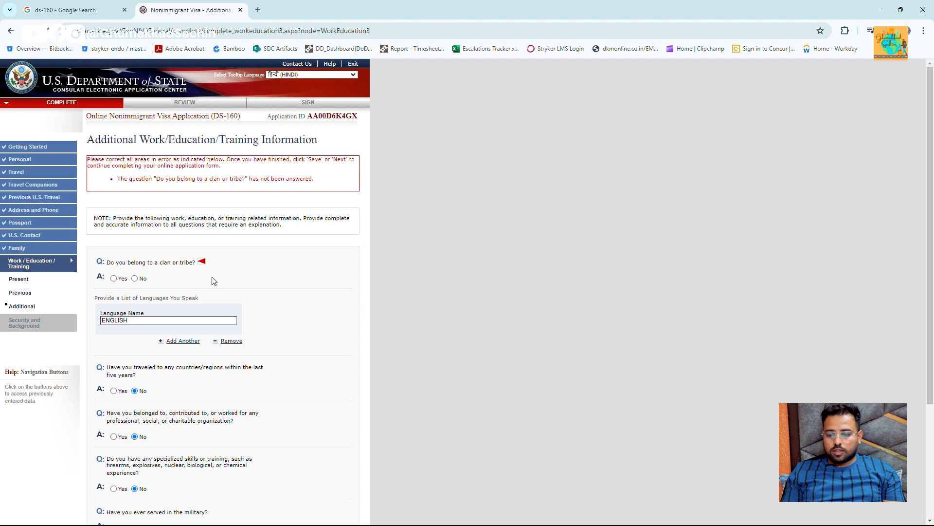
- Answer No to the clan or tribe question and proceed to Security and Background
scroll(214, 280, down, 3)
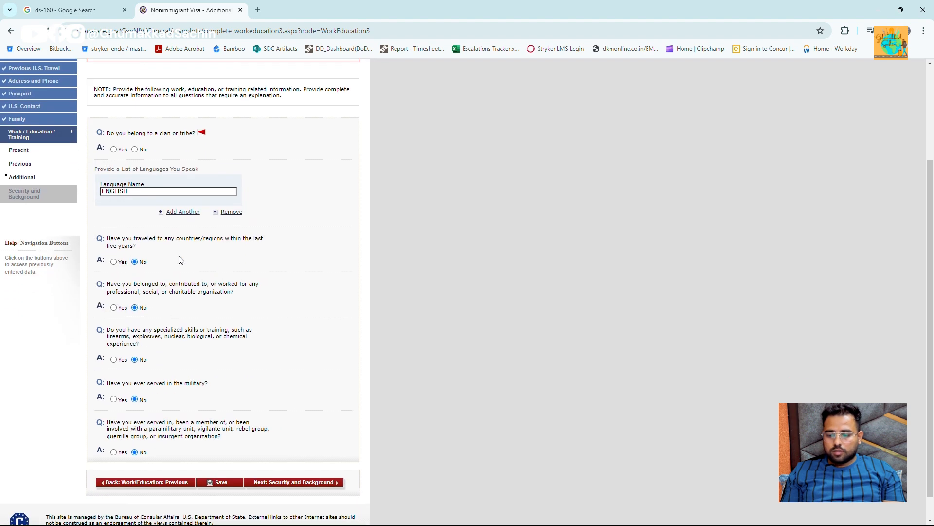
click(136, 150)
scroll(280, 267, down, 1)
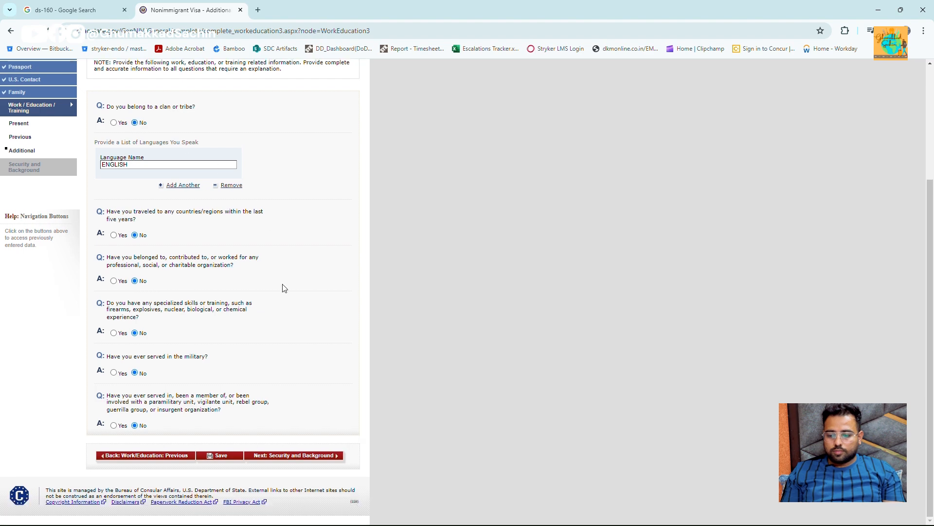
click(340, 460)
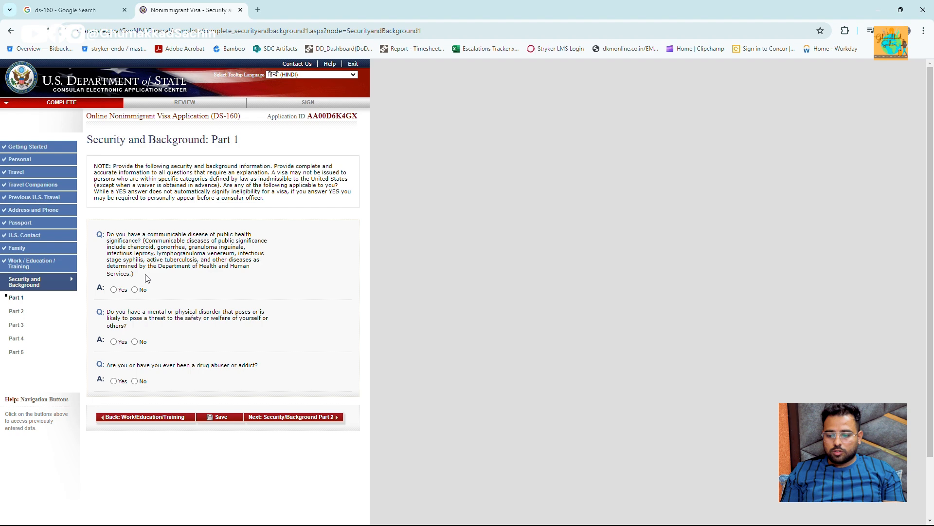
- Answer No to Part 1's communicable disease, disorder and drug abuse questions
click(136, 290)
click(136, 341)
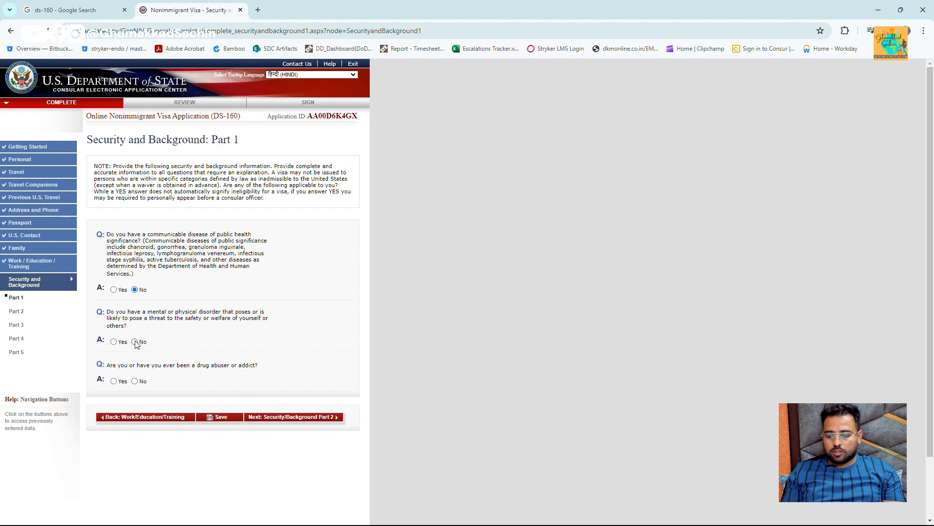
click(136, 381)
click(334, 419)
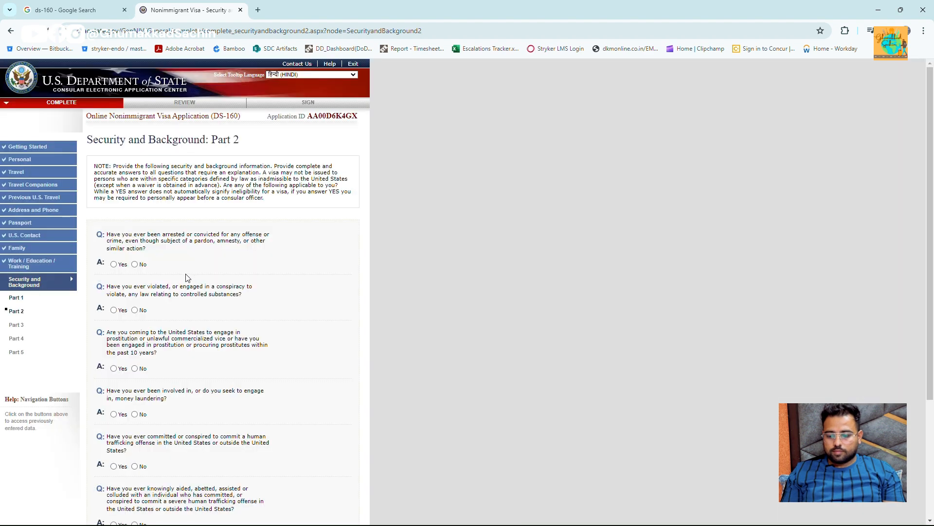
- Answer No to Part 2's arrest, controlled substance, prostitution and trafficking questions
scroll(188, 278, down, 2)
click(136, 161)
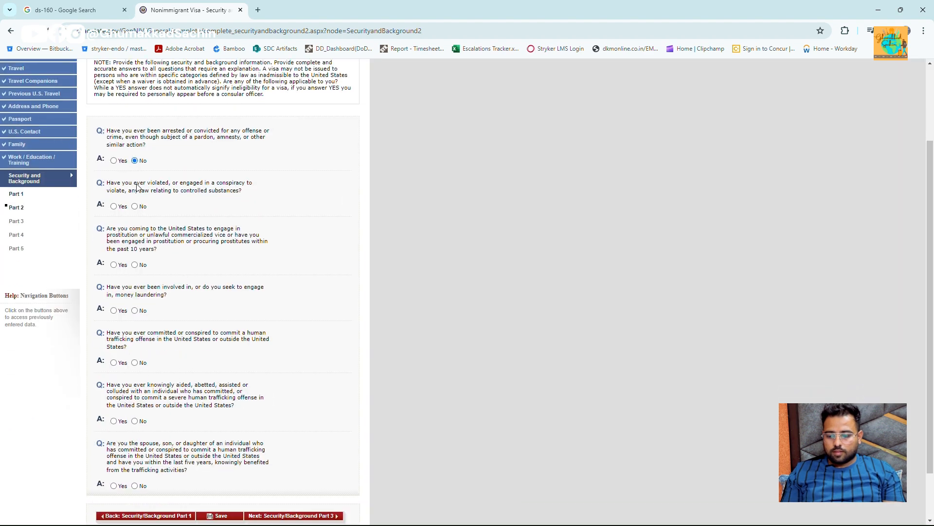
click(135, 206)
click(136, 266)
click(136, 363)
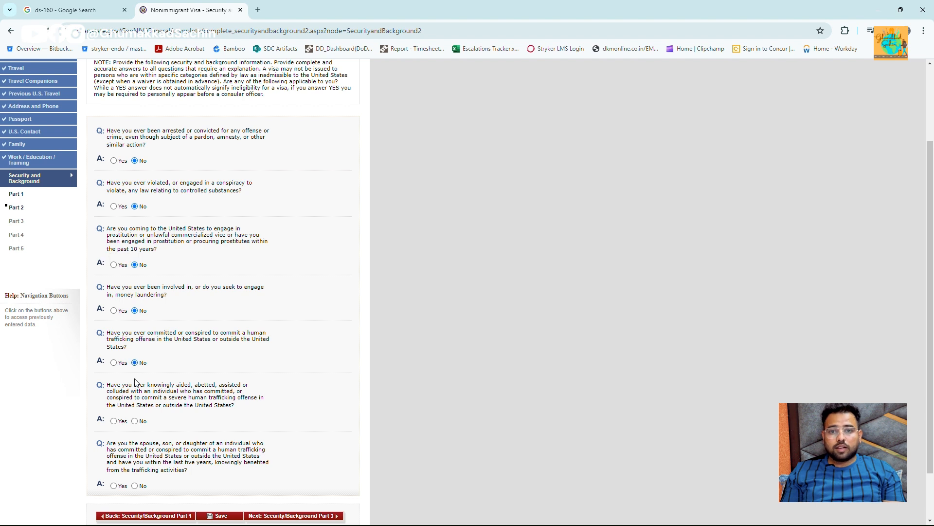
click(136, 422)
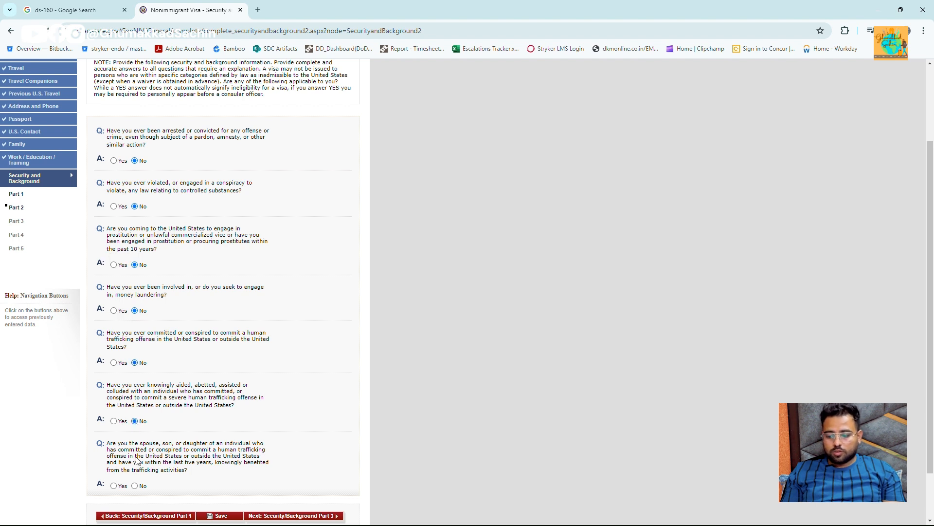
click(136, 486)
click(315, 516)
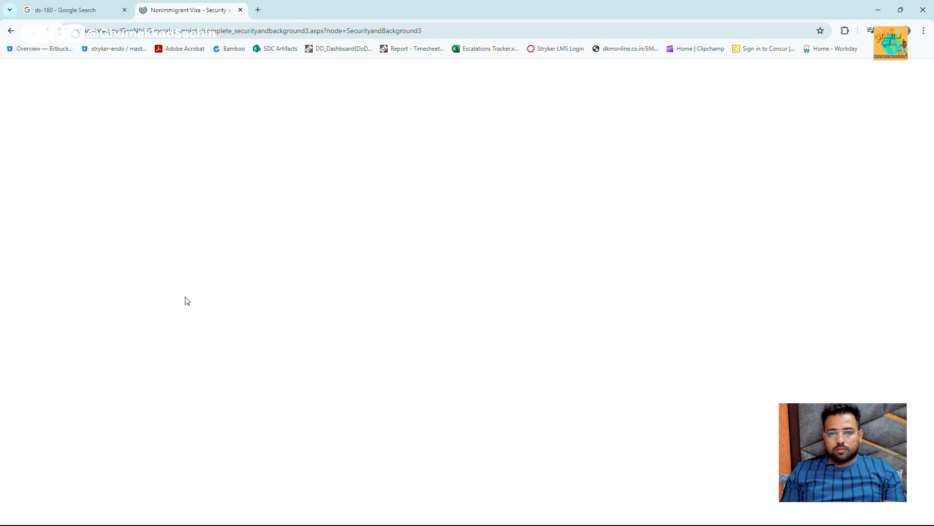
- Answer No to the espionage, terrorist activity, financial support and terrorist membership questions
scroll(185, 301, down, 2)
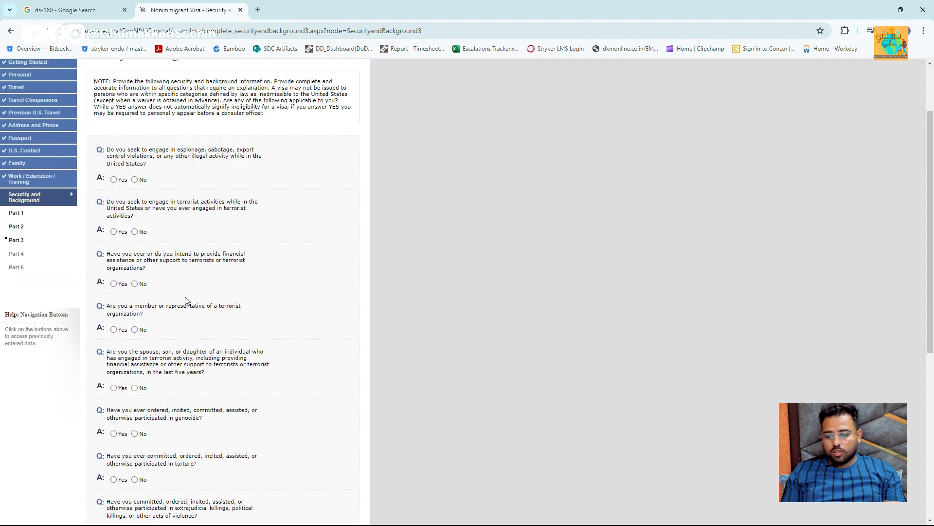
click(134, 180)
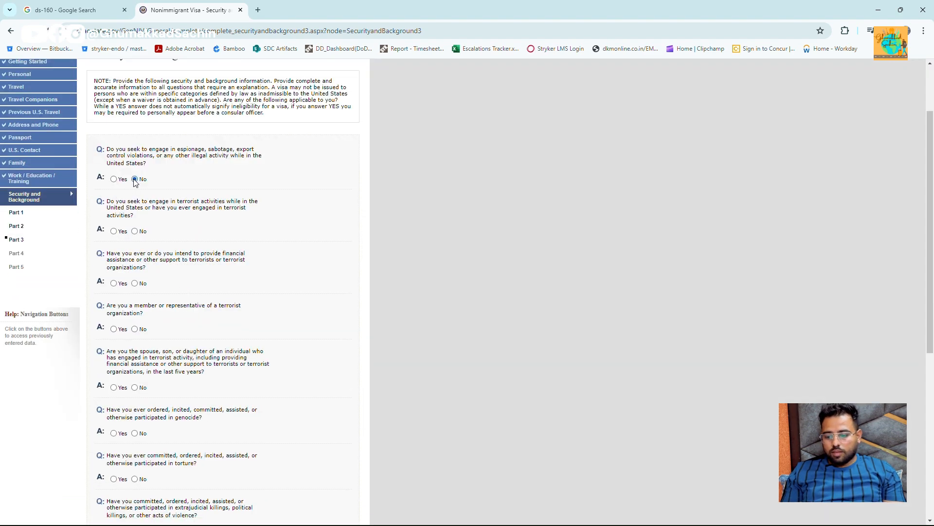
click(135, 231)
click(135, 284)
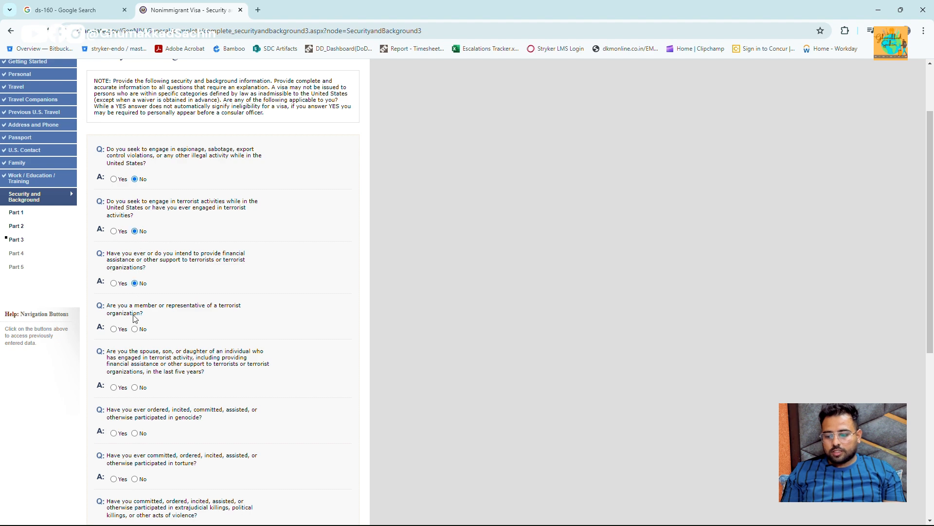
click(135, 330)
- Answer No to the relative, genocide, torture, child soldier, religious freedom, population control and organ questions
scroll(138, 316, down, 2)
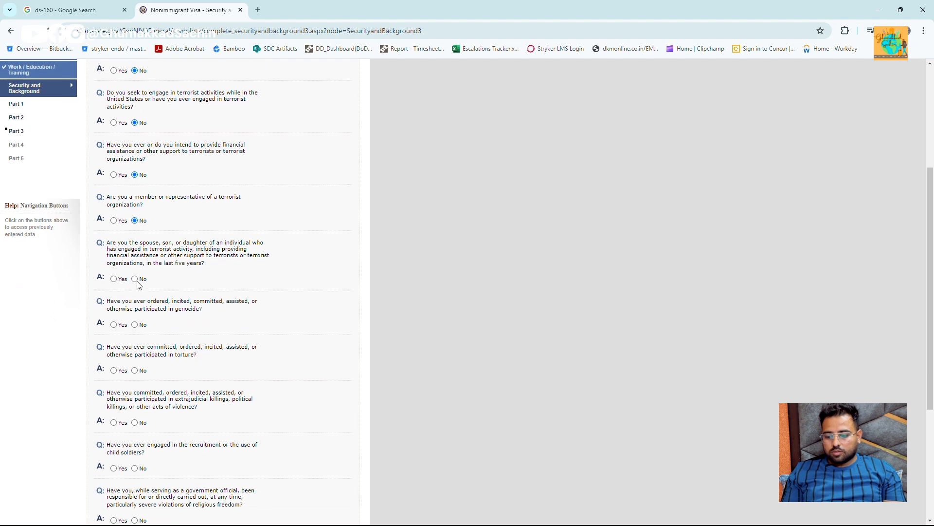
click(135, 280)
click(136, 325)
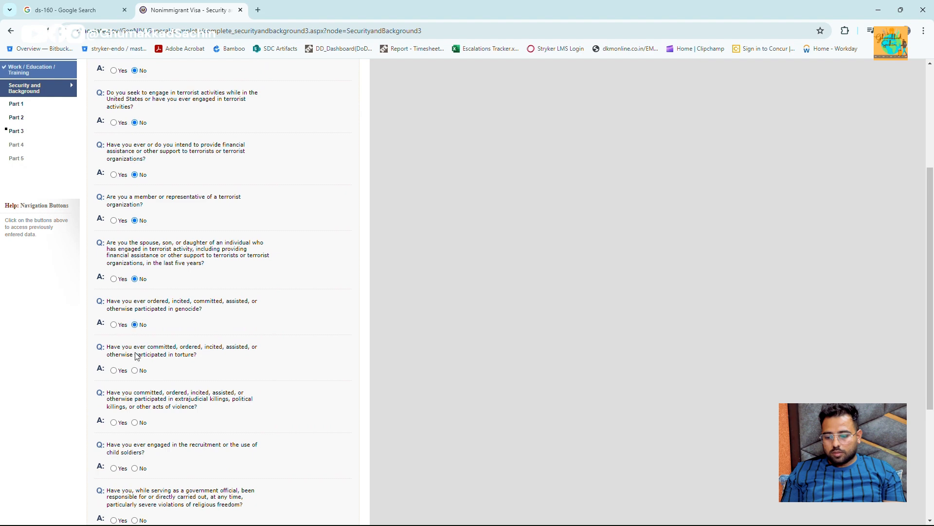
click(134, 370)
scroll(135, 371, down, 4)
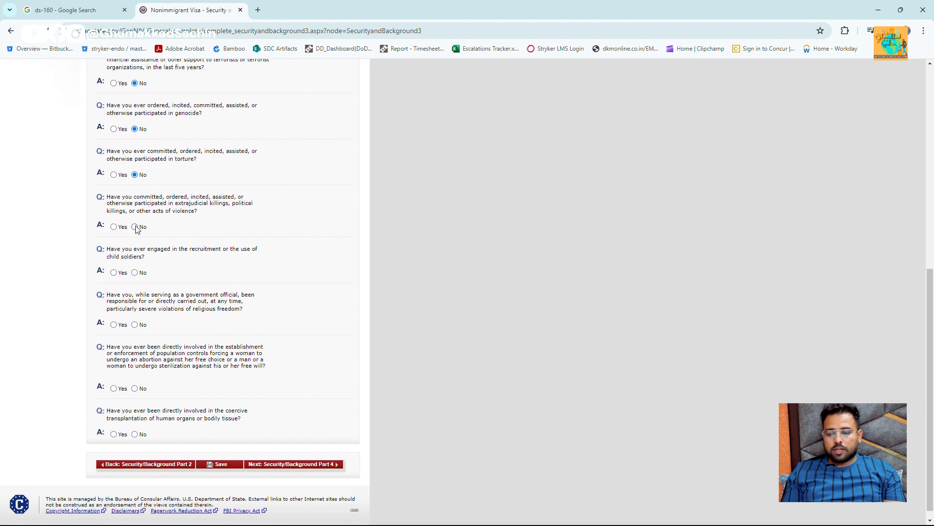
click(135, 273)
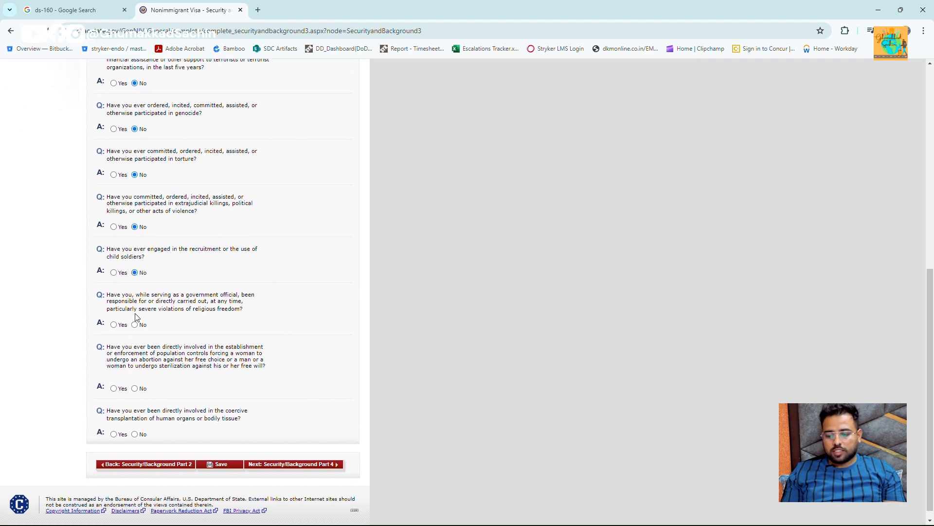
click(136, 324)
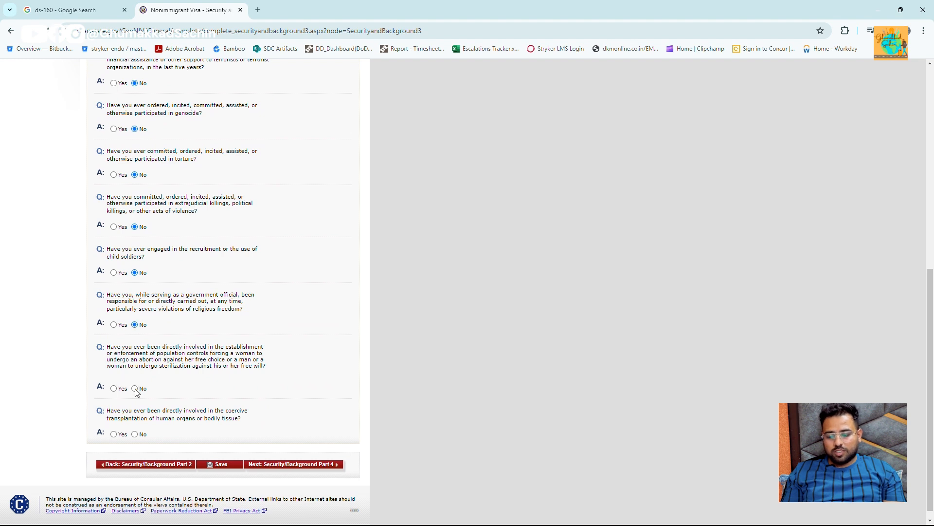
click(136, 388)
click(135, 434)
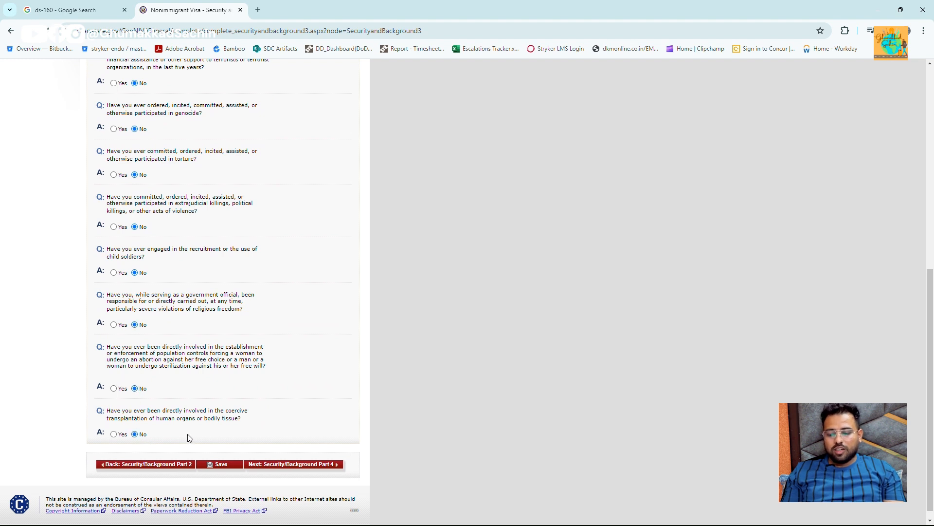
click(326, 468)
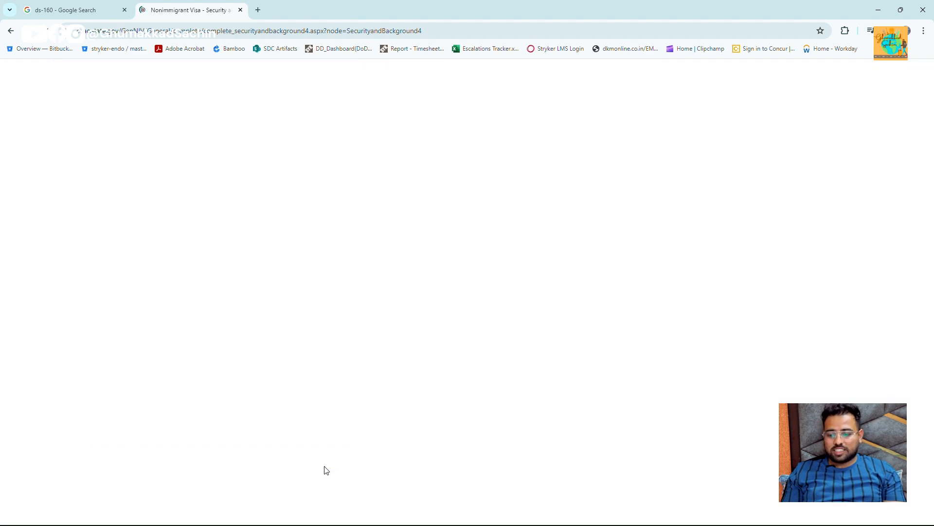
- Answer No to Part 4's visa fraud and deportation questions
scroll(275, 324, down, 2)
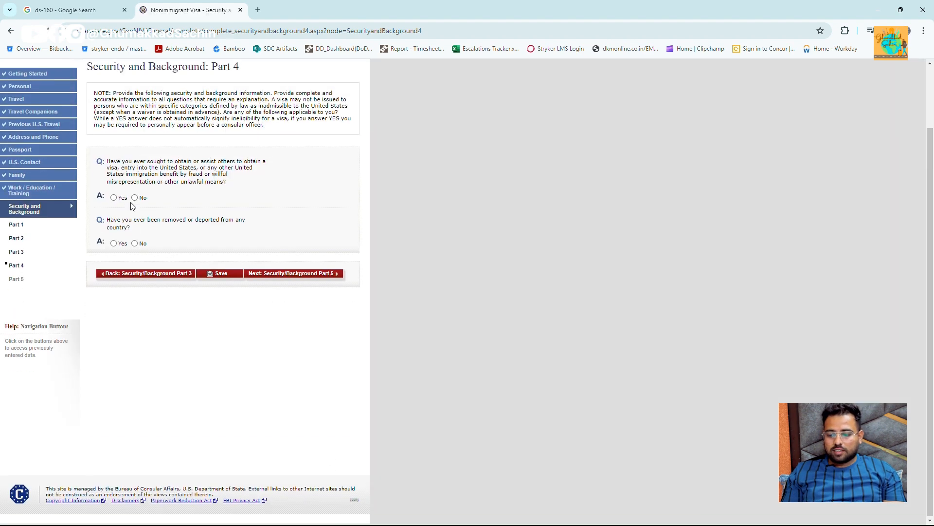
click(135, 197)
click(136, 243)
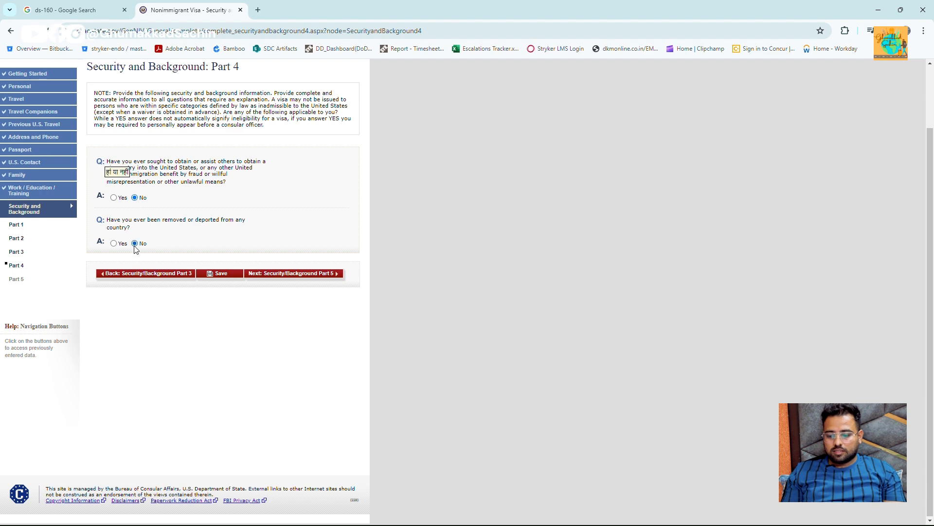
click(339, 274)
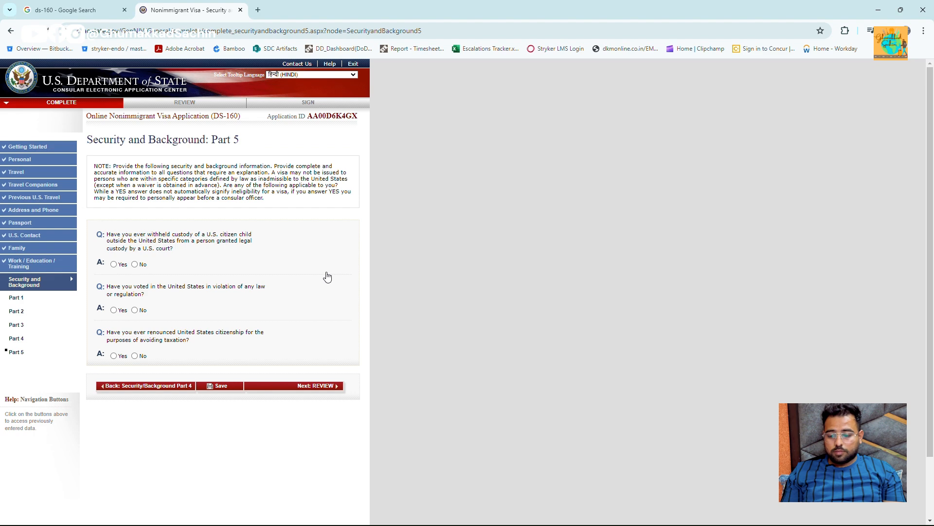
- Answer No to Part 5's custody, illegal voting and renounced citizenship questions, then go to Review
click(135, 264)
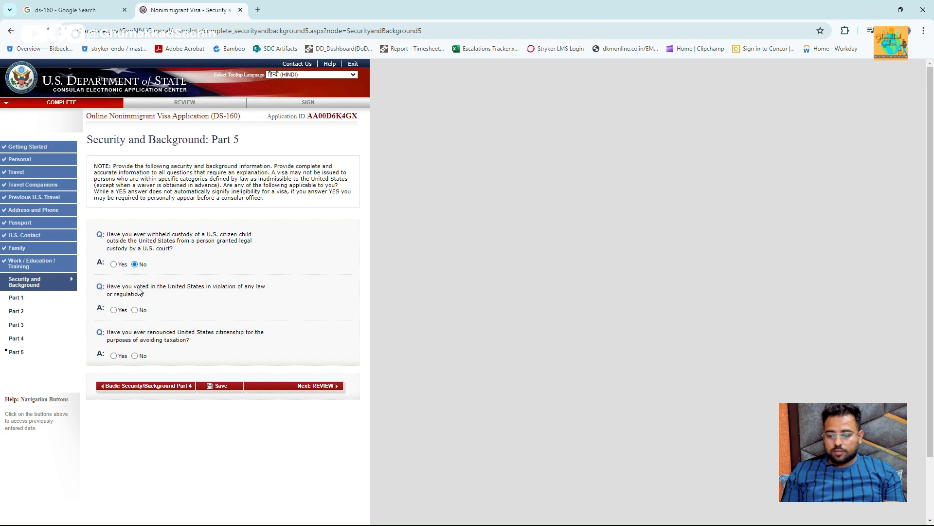
click(135, 310)
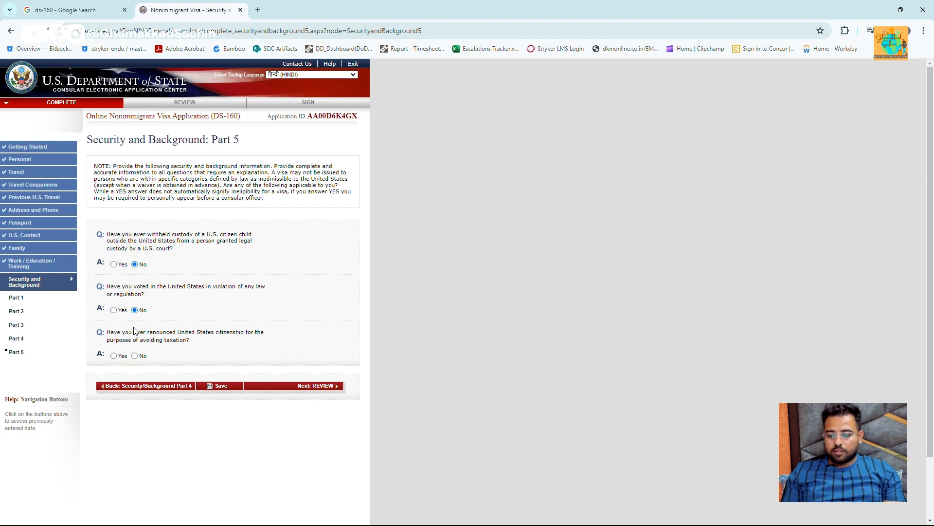
click(134, 355)
click(316, 386)
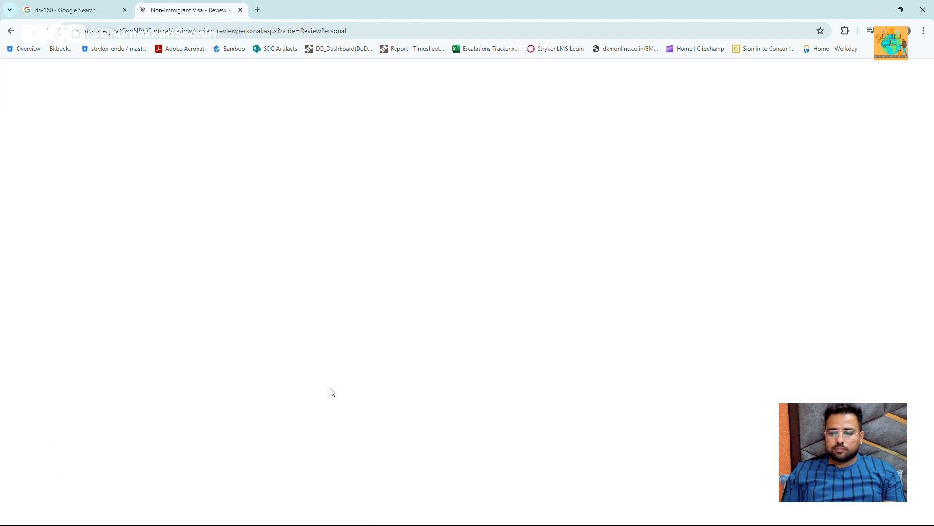
scroll(330, 390, down, 3)
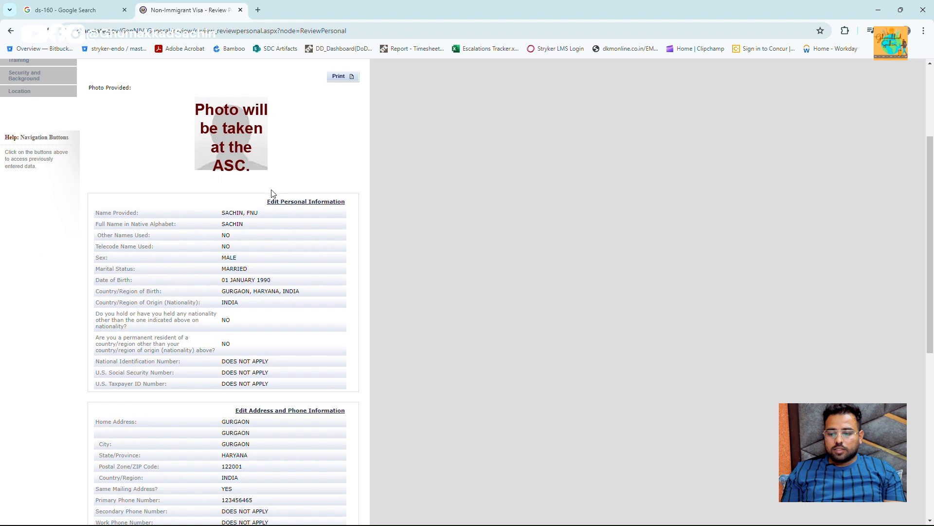
scroll(286, 155, down, 1)
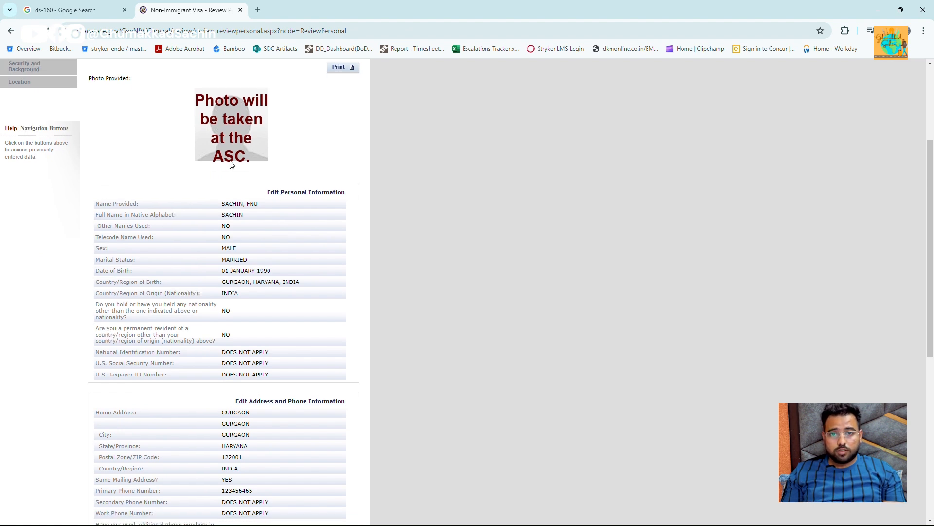
scroll(257, 168, up, 2)
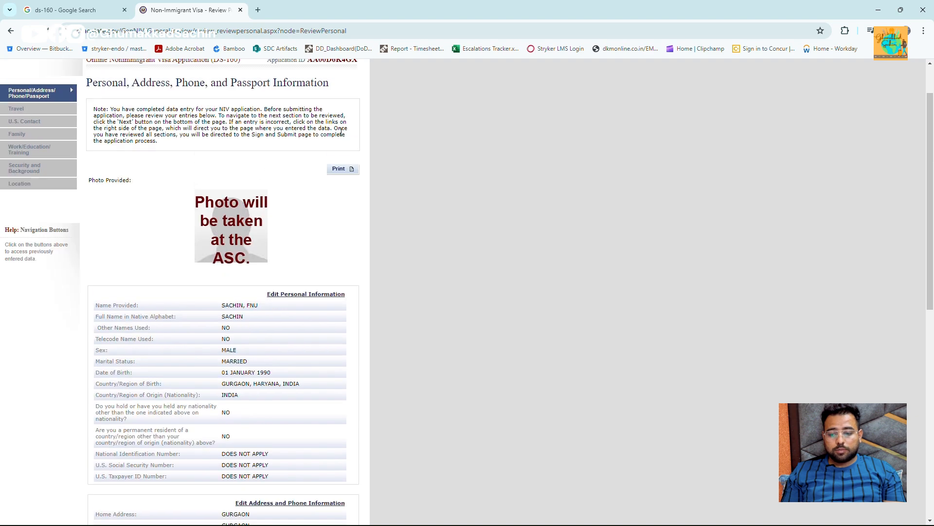
- Print the personal-information review page as 'Non-Immigrant Visa - Review Personal, Address, Phone, and Passport Information.pdf' on the Desktop
click(345, 168)
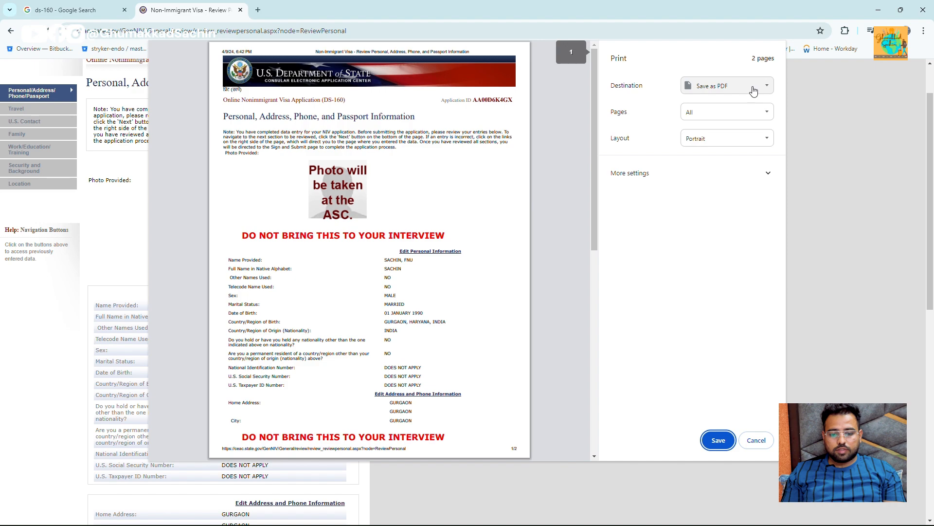
scroll(511, 212, down, 5)
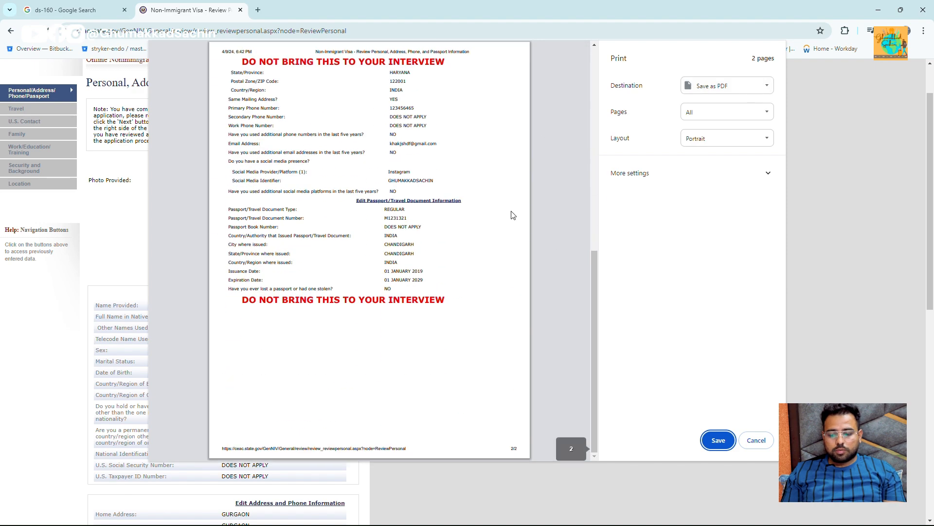
scroll(511, 213, up, 5)
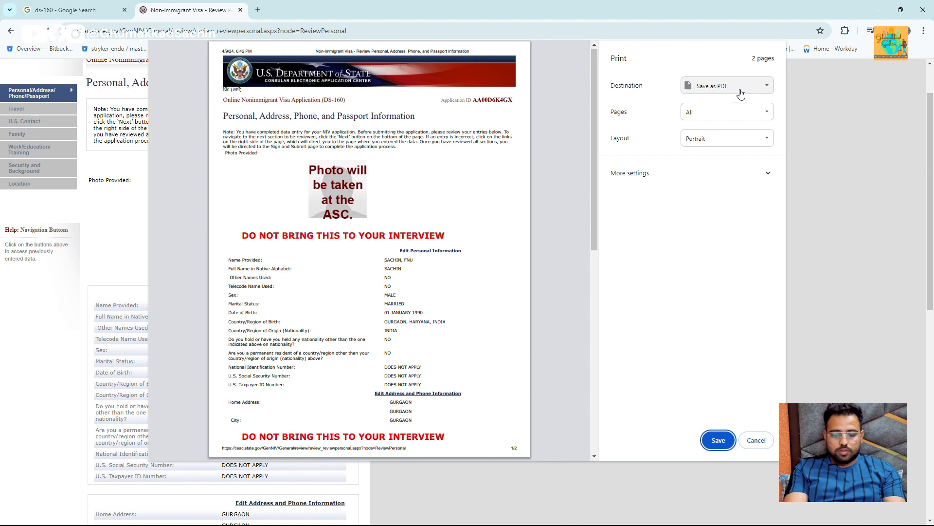
key(Return)
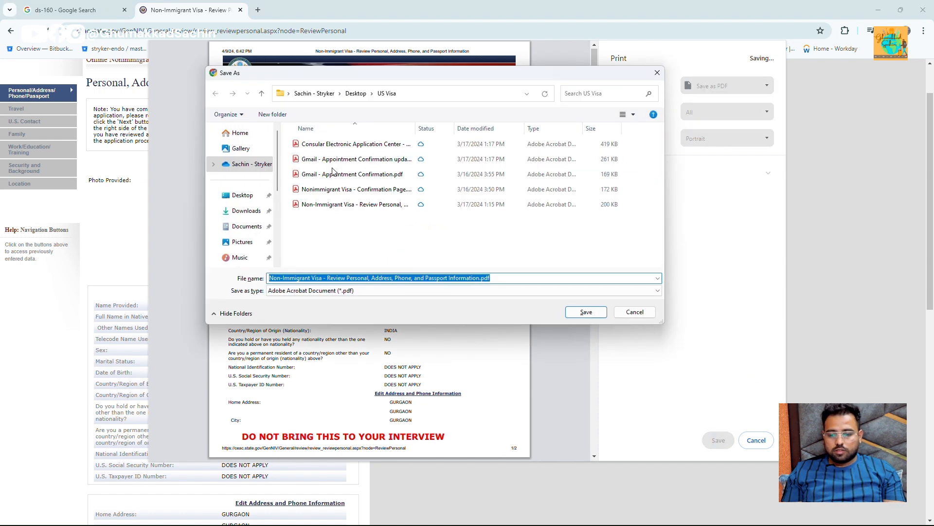
click(242, 195)
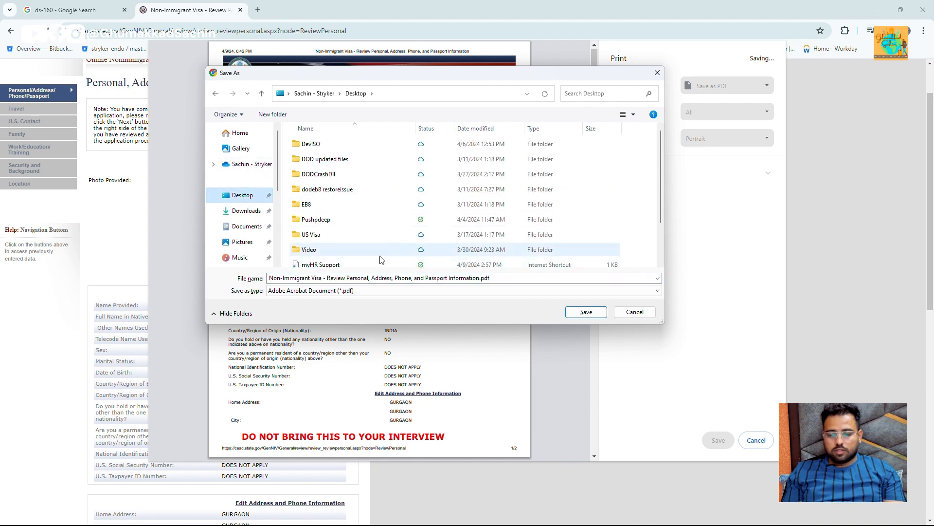
click(591, 312)
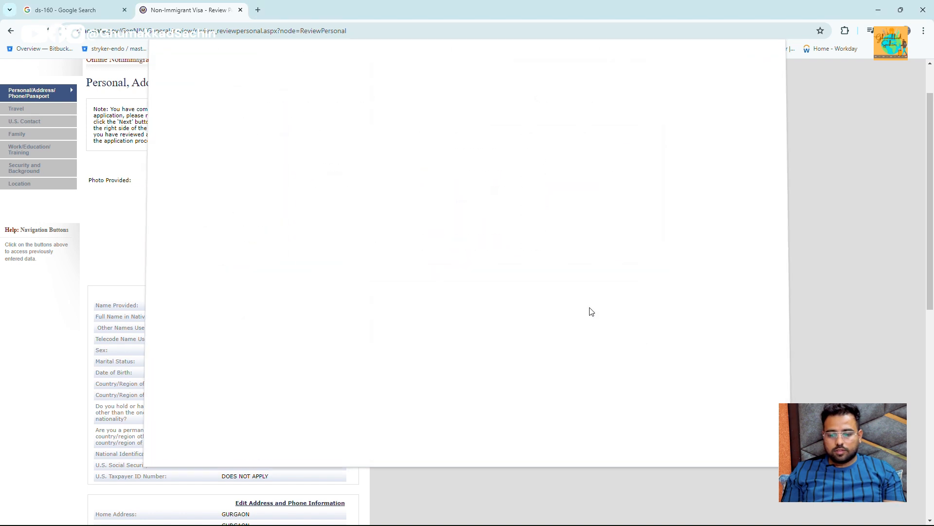